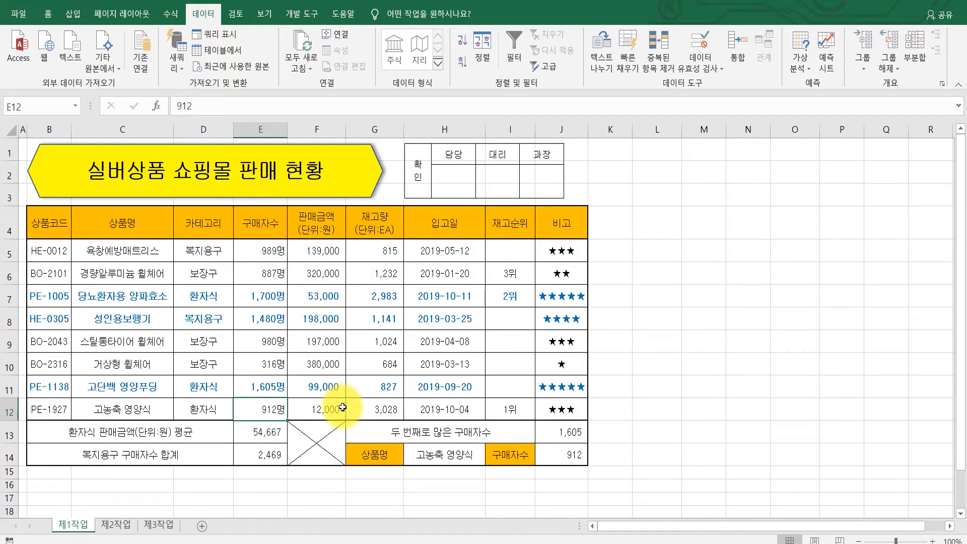
Select the 상품명, 구매자수 and 판매금액 headers (C4, E4, F4) plus the same columns' cells in rows 6 and 7
left_click(132, 221)
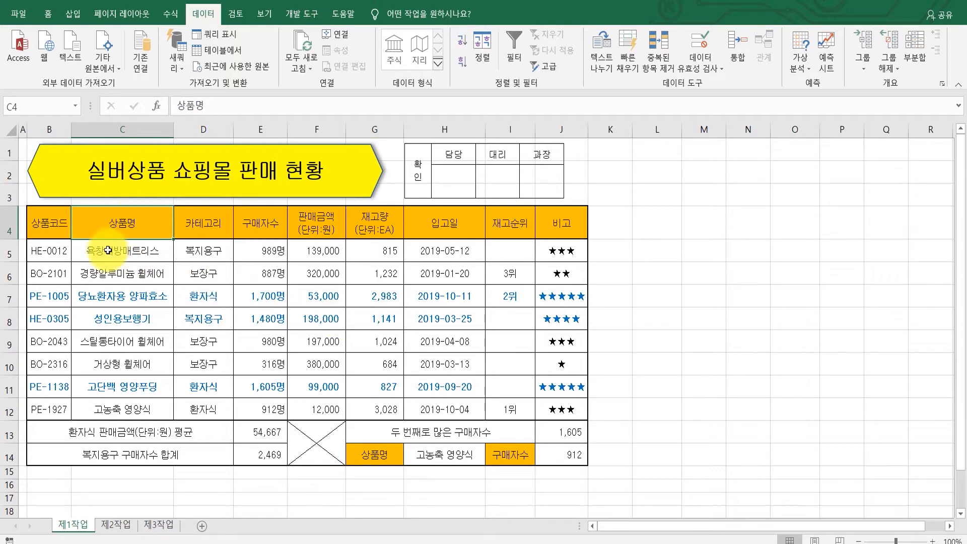
left_click(264, 223, "ctrl")
left_click(317, 223, "ctrl")
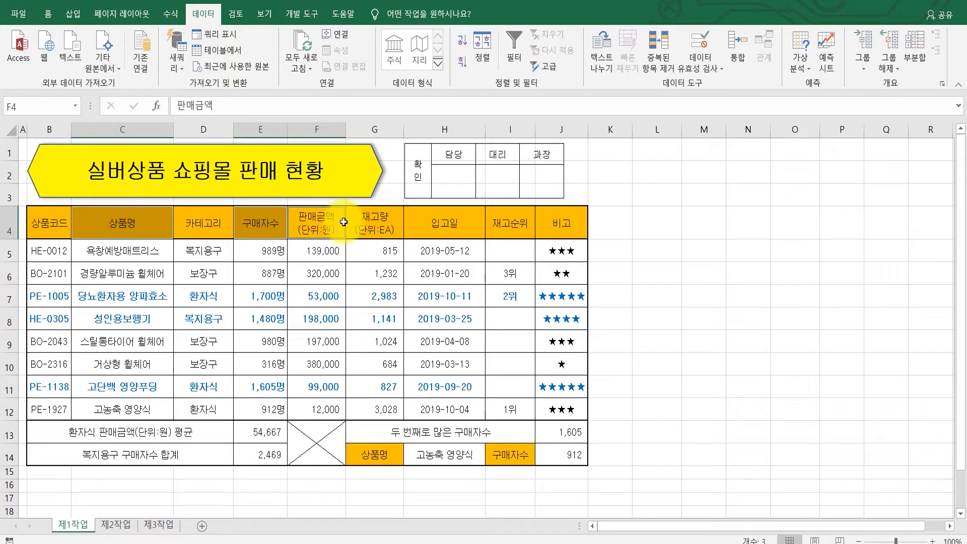
left_click(116, 273, "ctrl")
left_click(276, 278, "ctrl")
left_click(320, 276, "ctrl")
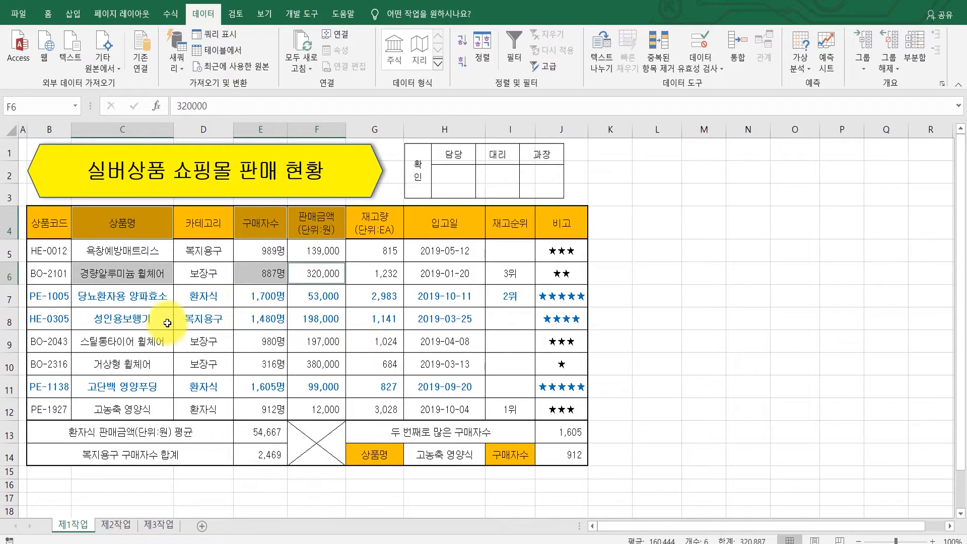
left_click(142, 297, "ctrl")
left_click(260, 297, "ctrl")
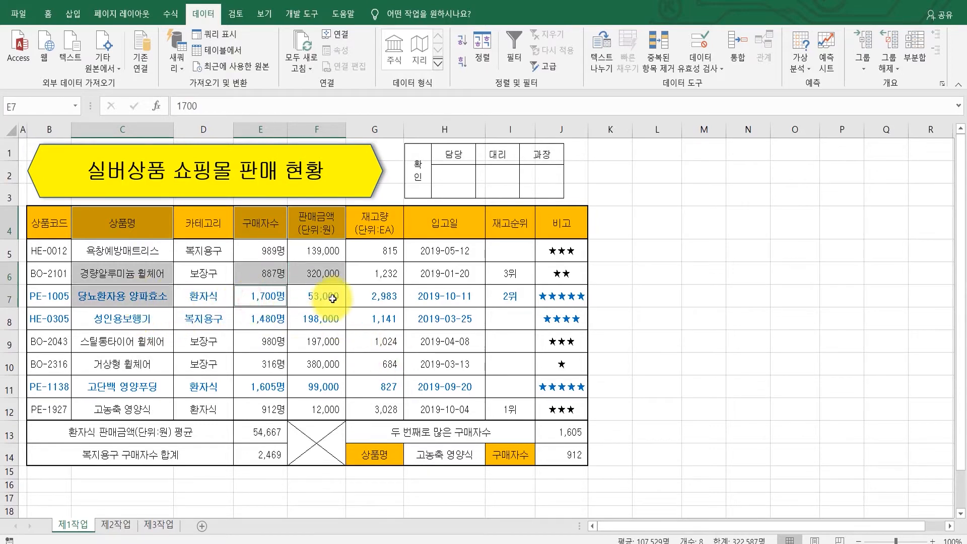
left_click(335, 295, "ctrl")
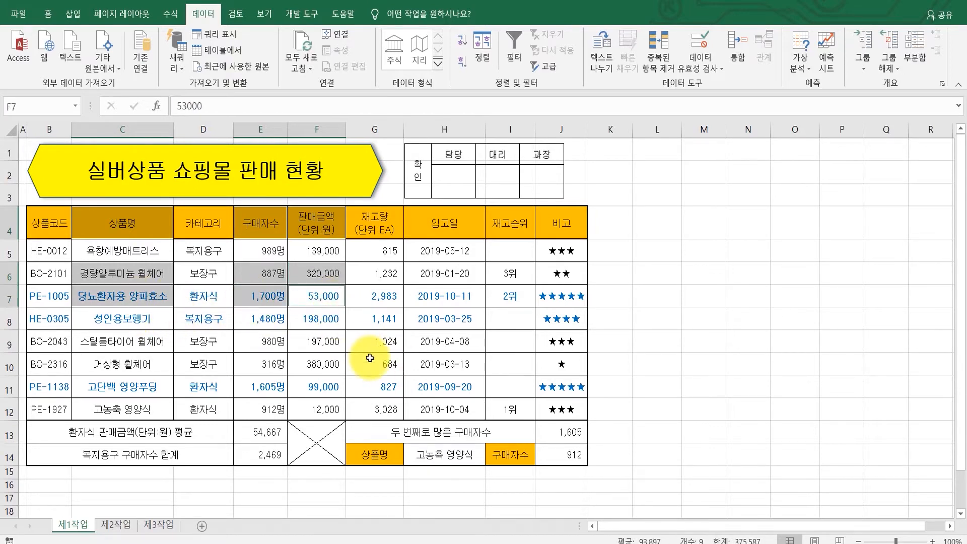
Add the product name, buyer count and sales amount cells (columns C, E, F) of rows 9 to 12 to the selection
left_click(146, 341, "ctrl")
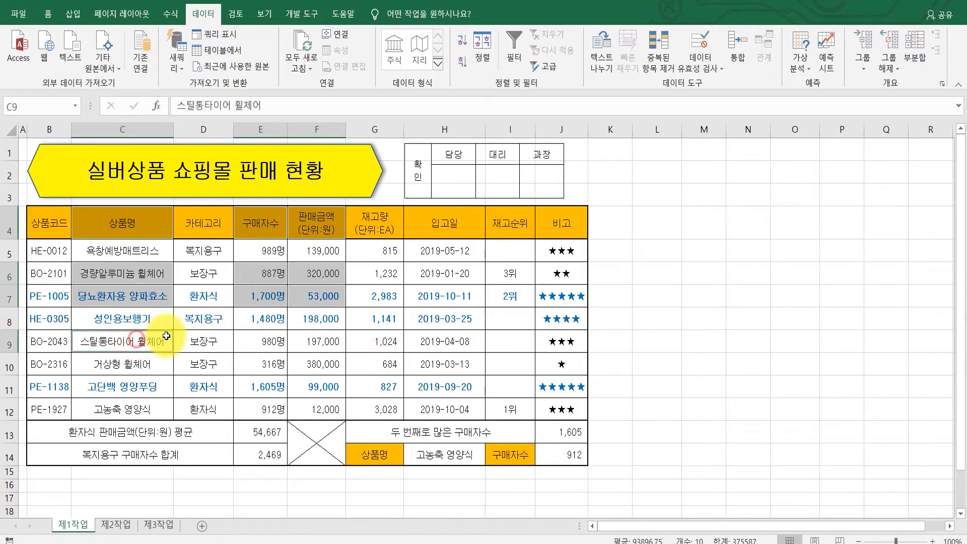
left_click(271, 346, "ctrl")
left_click(332, 343, "ctrl")
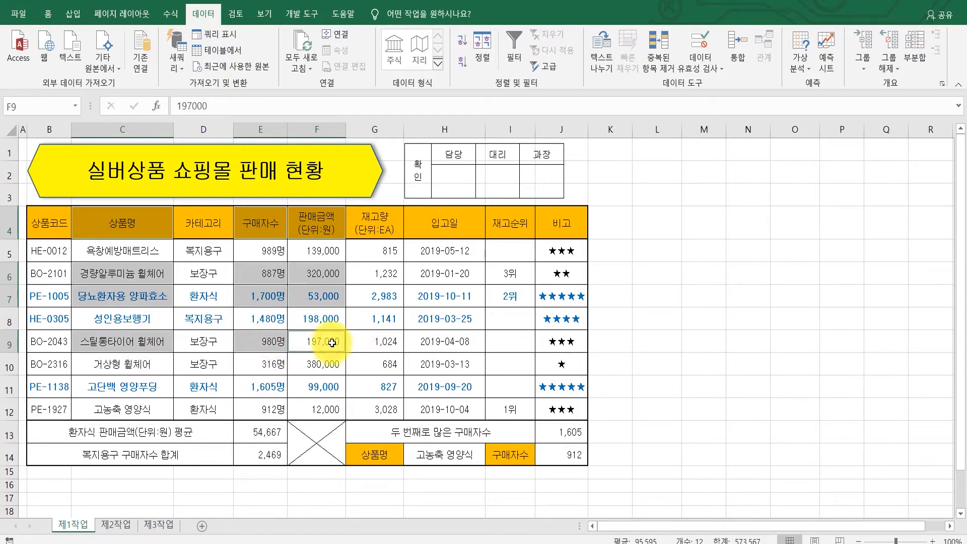
left_click(123, 367, "ctrl")
left_click(269, 369, "ctrl")
left_click(337, 366, "ctrl")
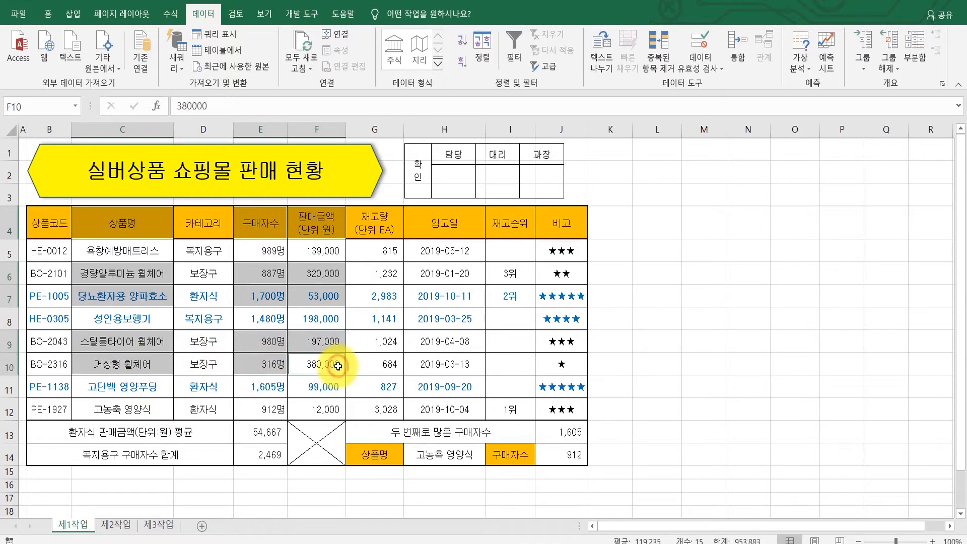
left_click(122, 392, "ctrl")
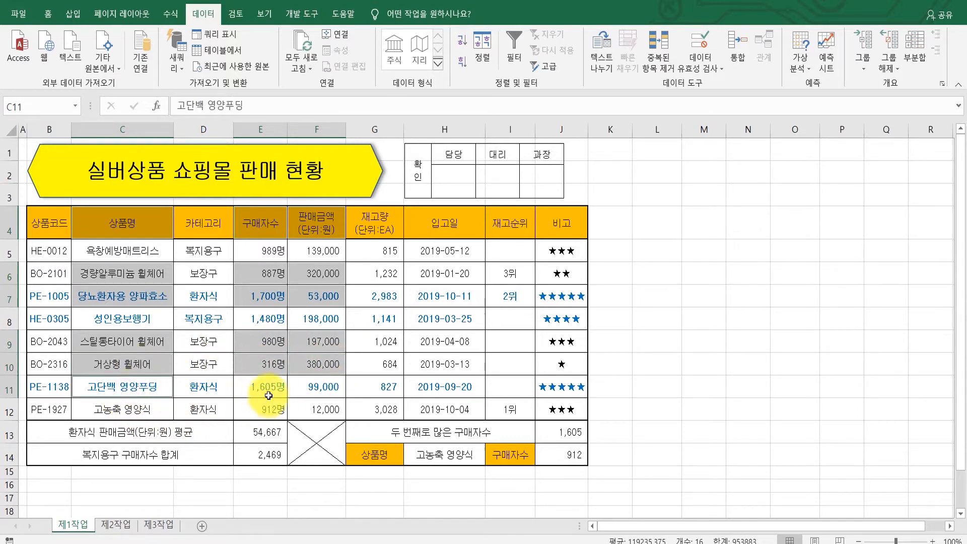
left_click(261, 390, "ctrl")
left_click(338, 392, "ctrl")
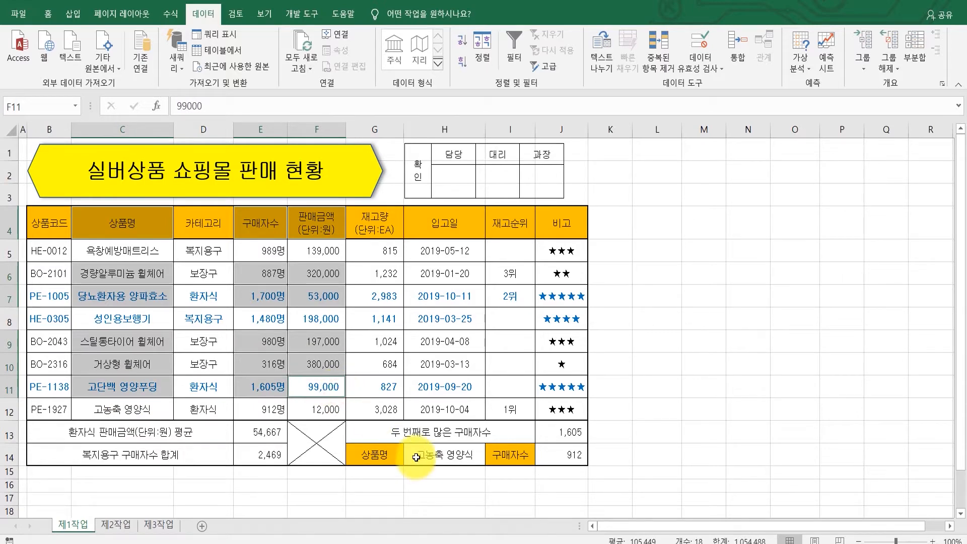
left_click(149, 410, "ctrl")
left_click(271, 410, "ctrl")
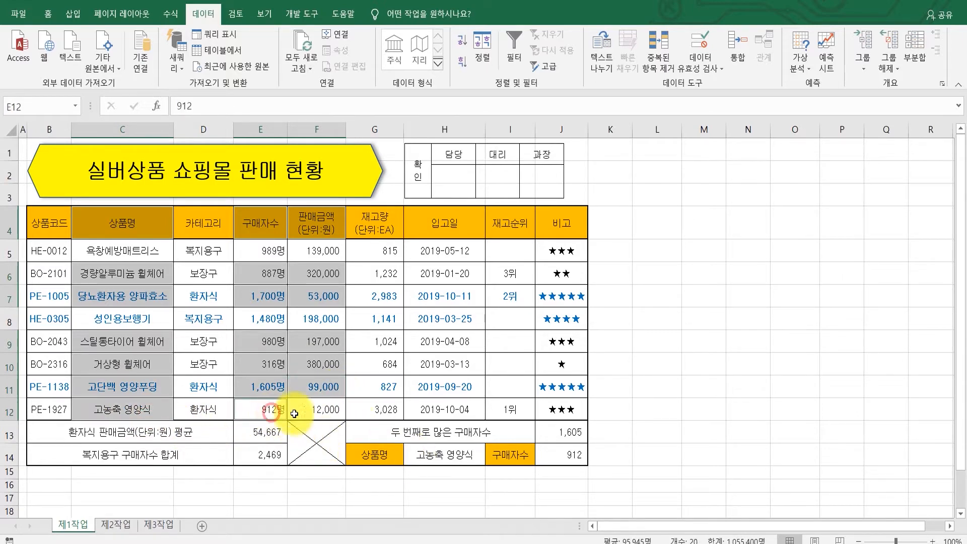
left_click(304, 413, "ctrl")
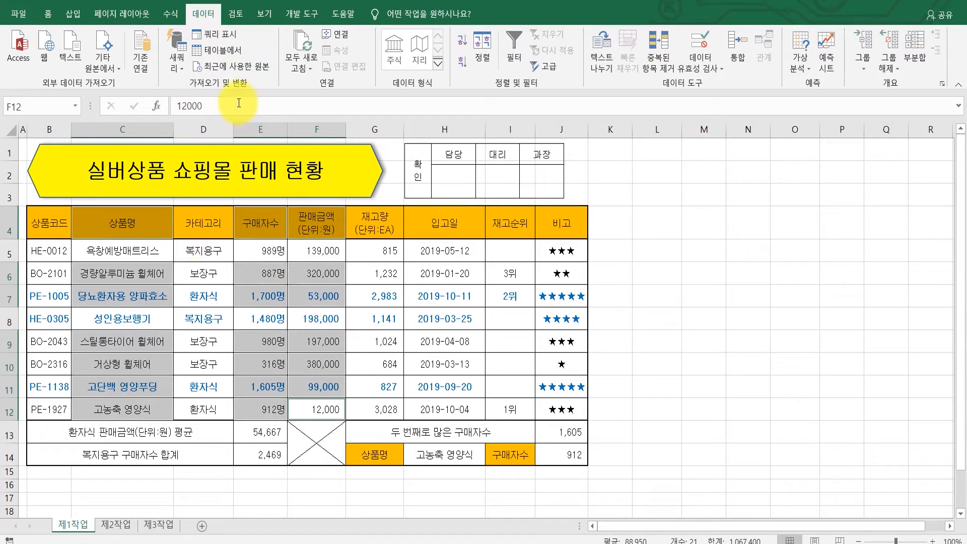
Switch to the Excel 2010 workbook and look through its column chart types without inserting one
left_click(71, 15)
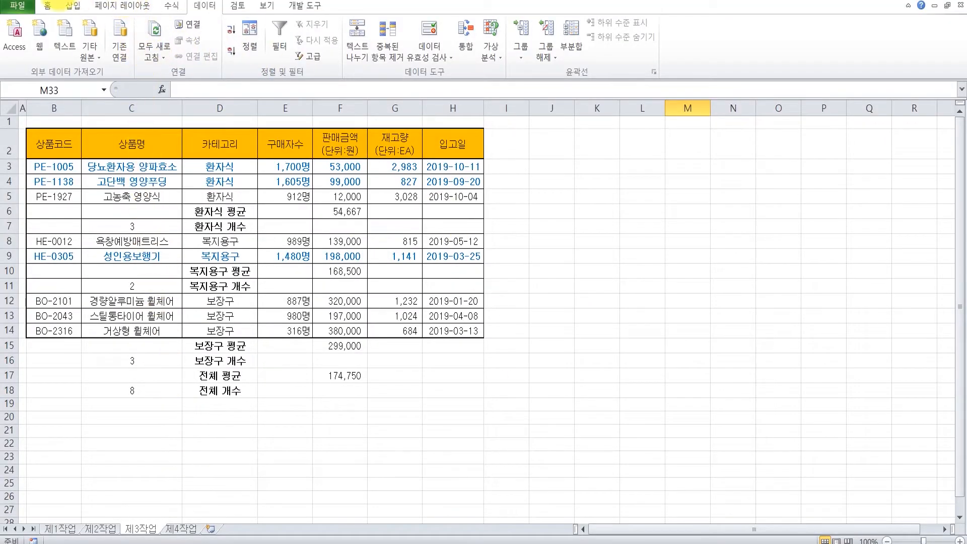
left_click(74, 7)
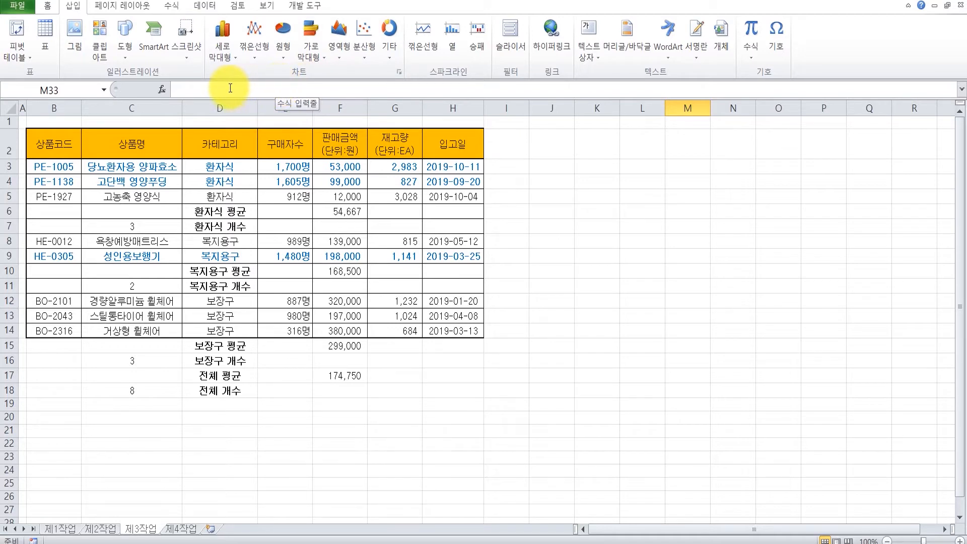
left_click(213, 50)
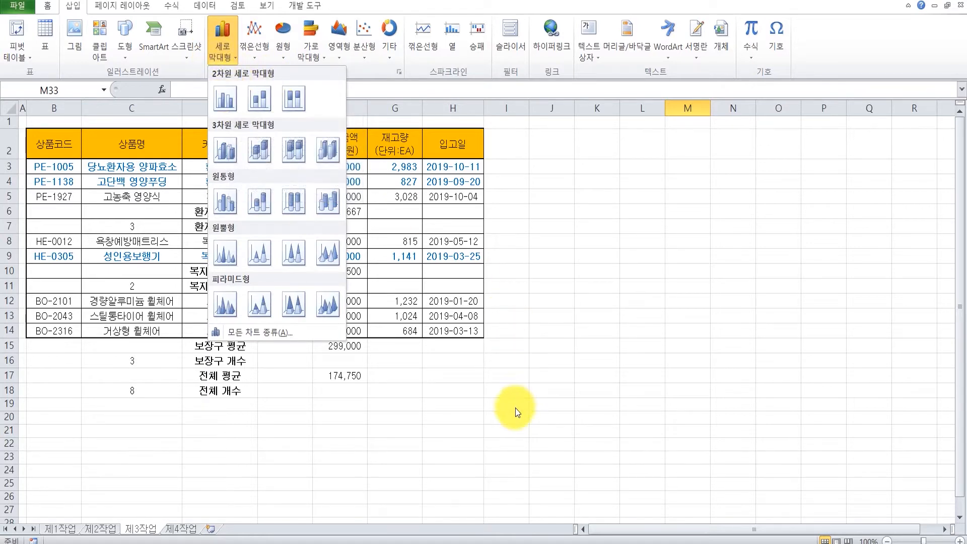
left_click(410, 501)
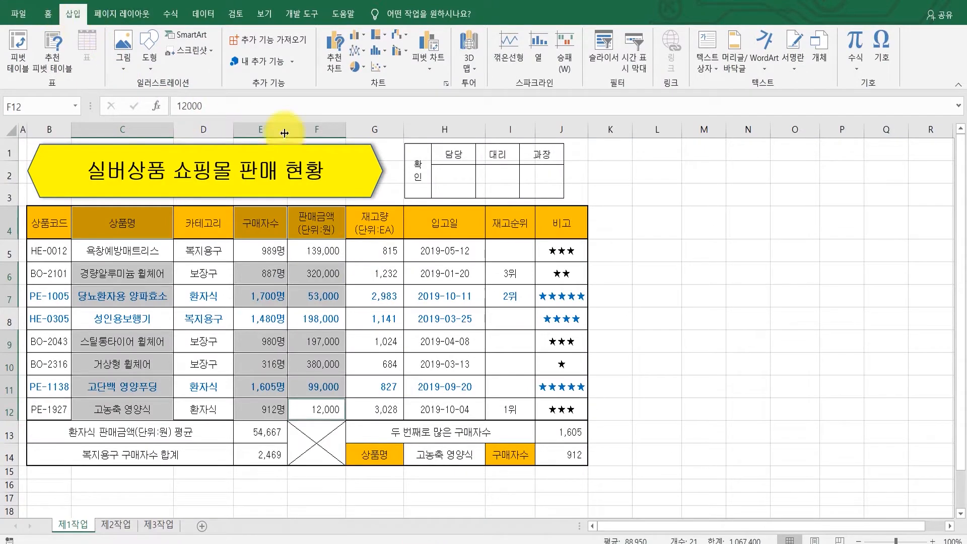
Insert a 2-D clustered column chart from the selected cells and move it to a new sheet named 제4작업
left_click(356, 34)
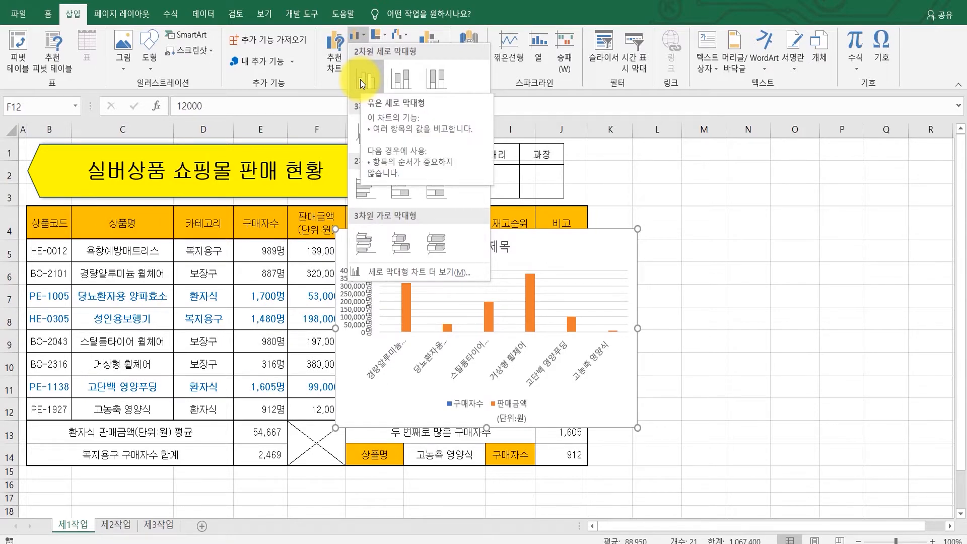
left_click(360, 79)
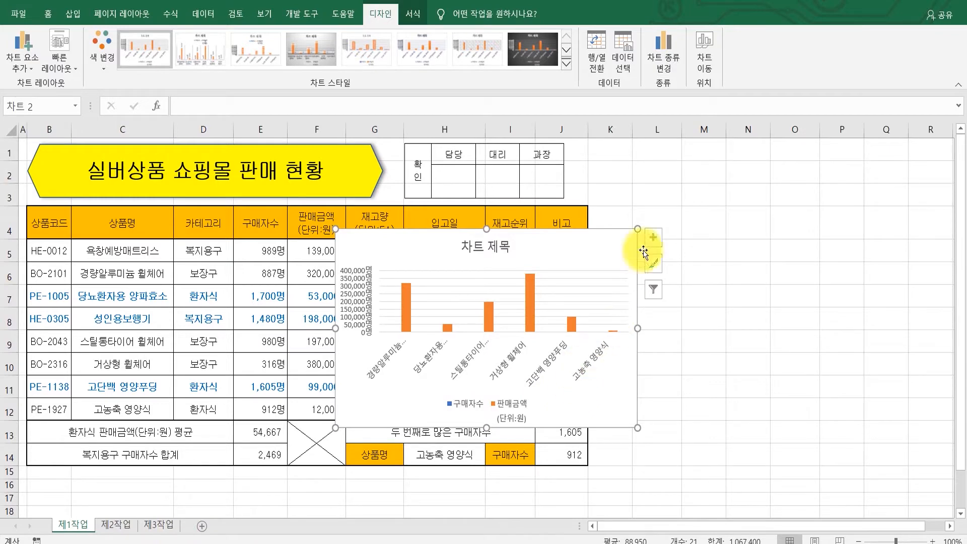
left_click(702, 62)
left_click(515, 251)
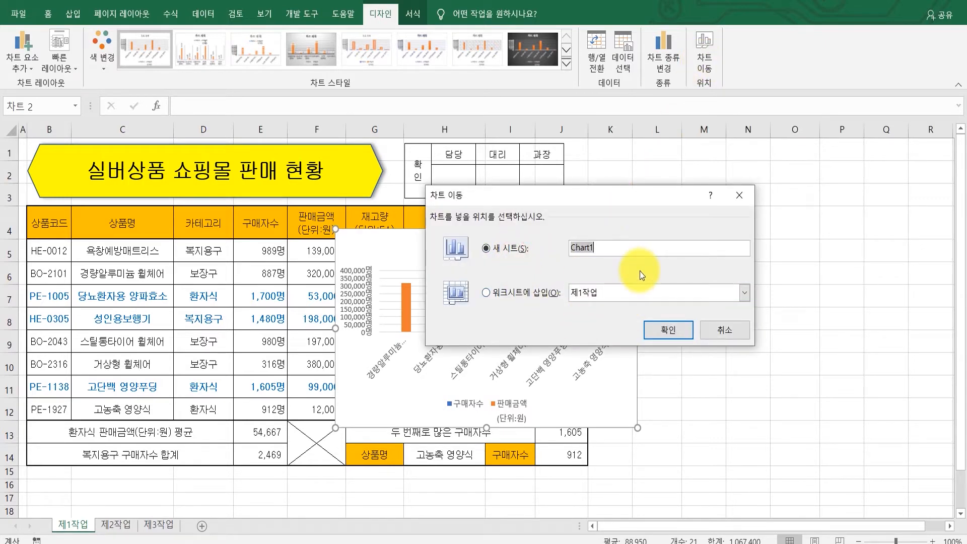
type("제4작업")
left_click(670, 330)
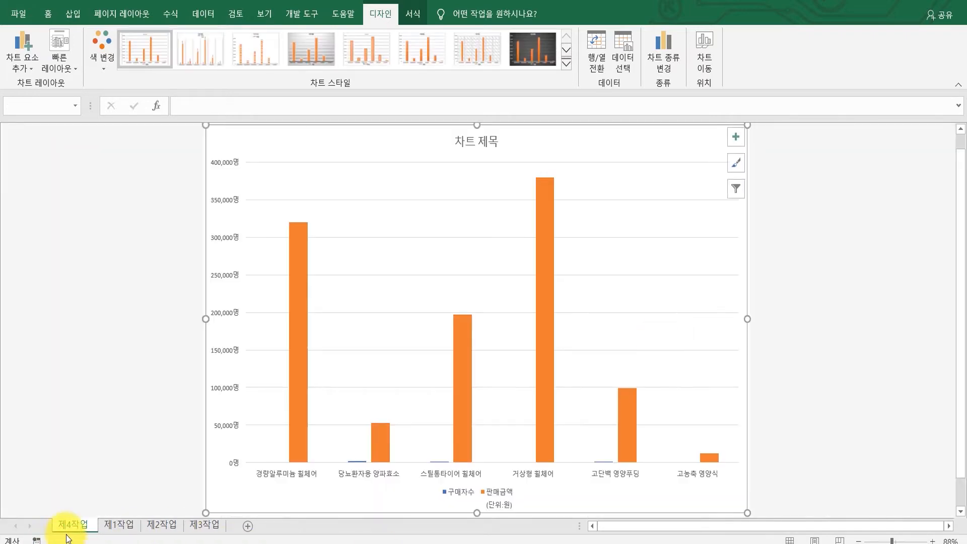
Remove the trailing space from the chart sheet's name 제4작업 and move the sheet behind 제3작업
double_click(92, 526)
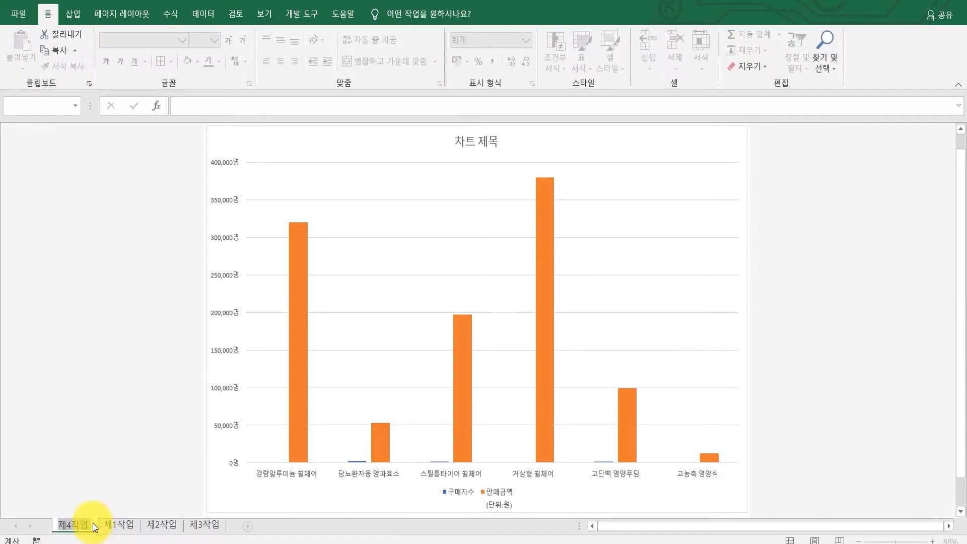
left_click(92, 526)
double_click(88, 528)
left_click(90, 528)
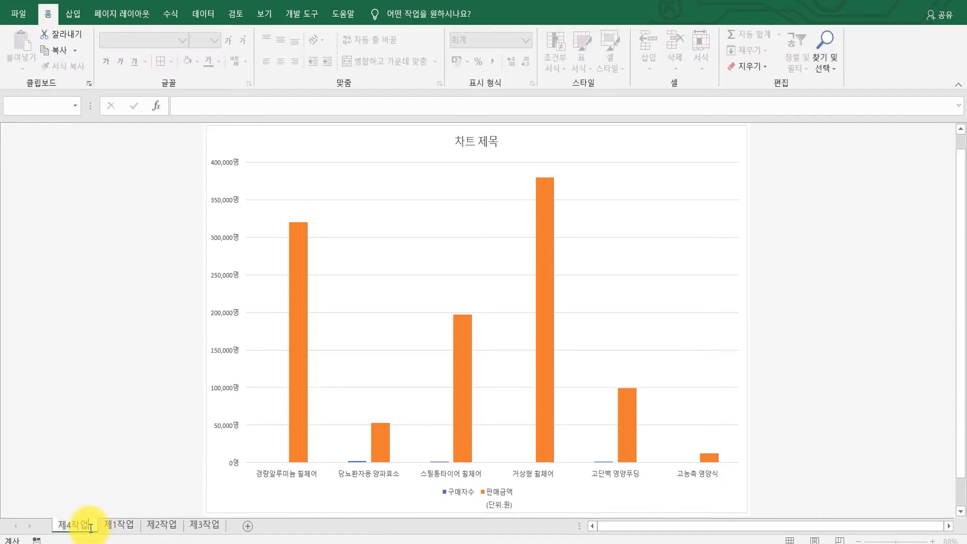
key("BackSpace")
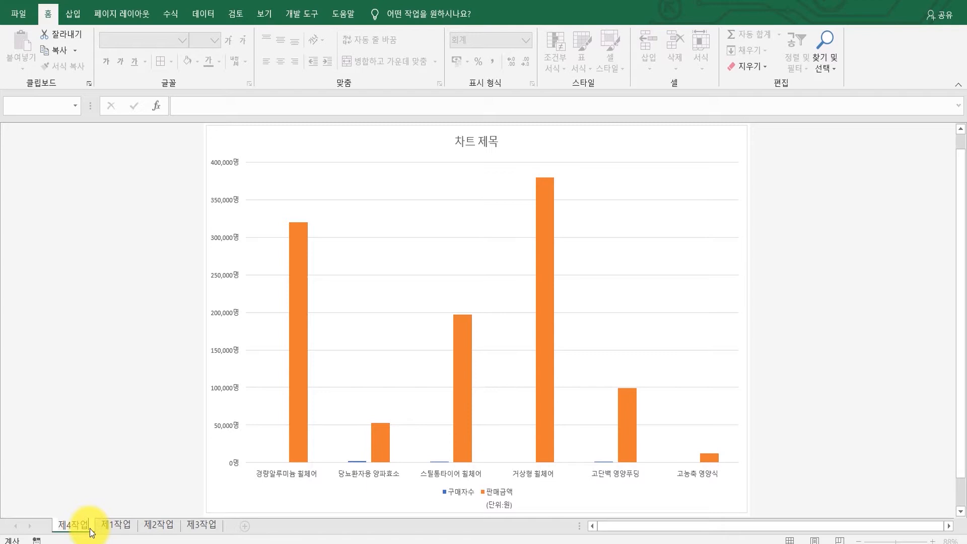
left_click(68, 473)
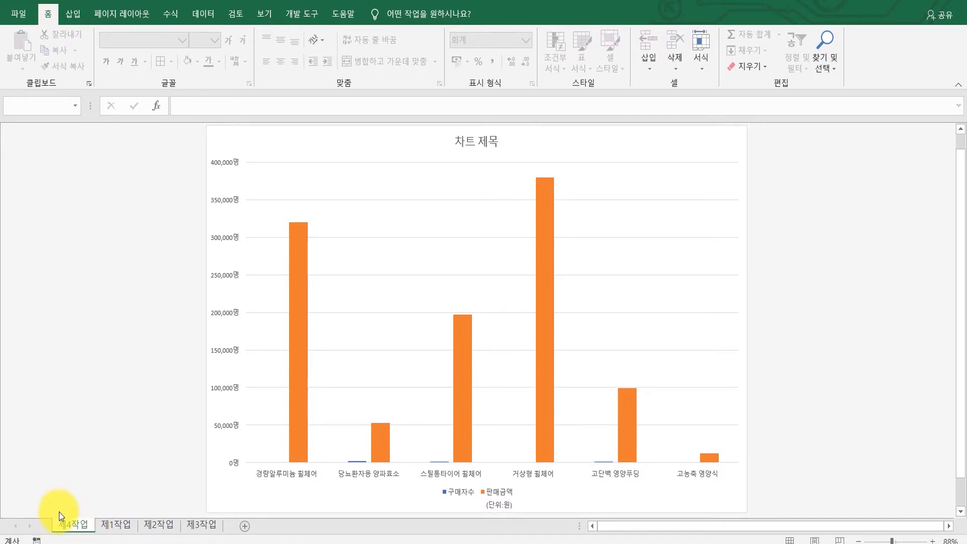
left_click_drag(77, 528, 77, 529)
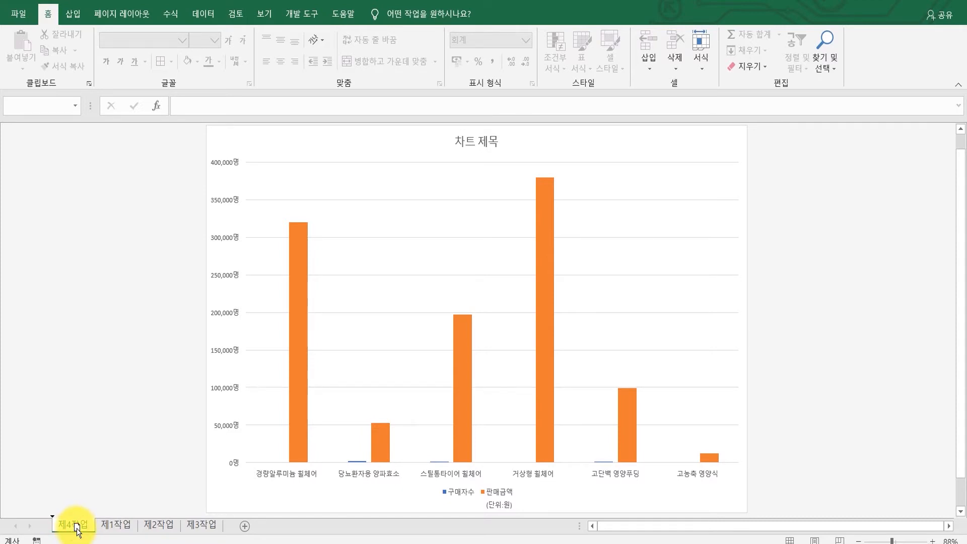
left_click_drag(77, 529, 234, 530)
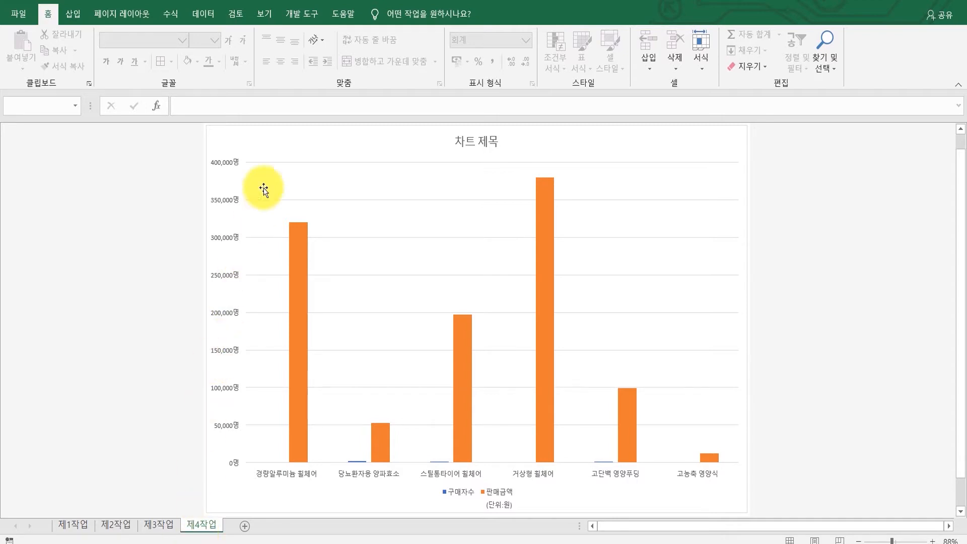
Apply the third quick layout and chart style 5 (스타일 5) to the column chart
left_click(325, 146)
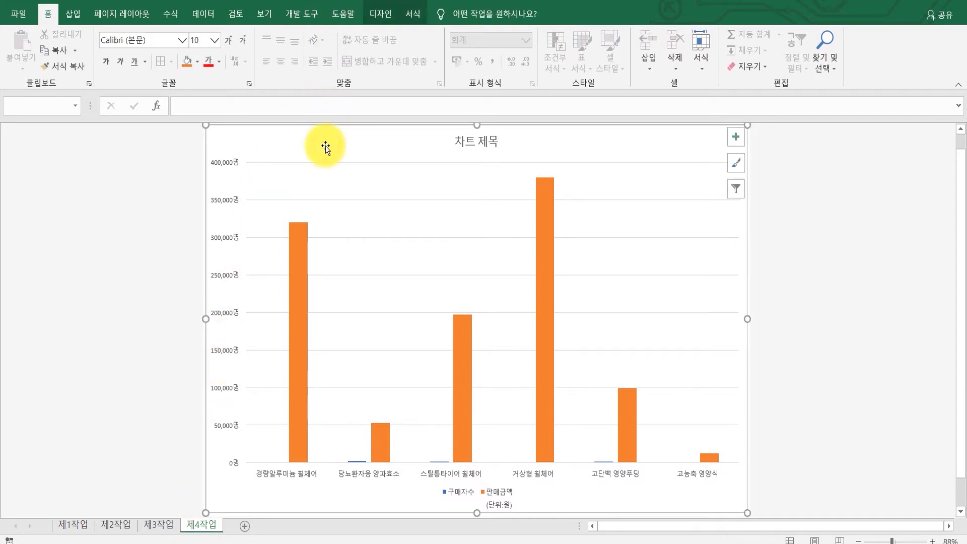
left_click(382, 14)
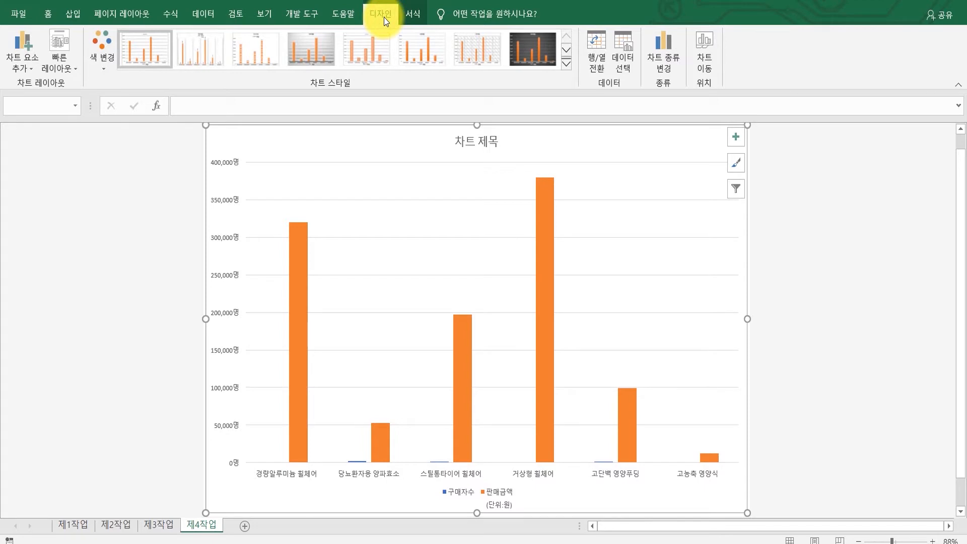
left_click(62, 71)
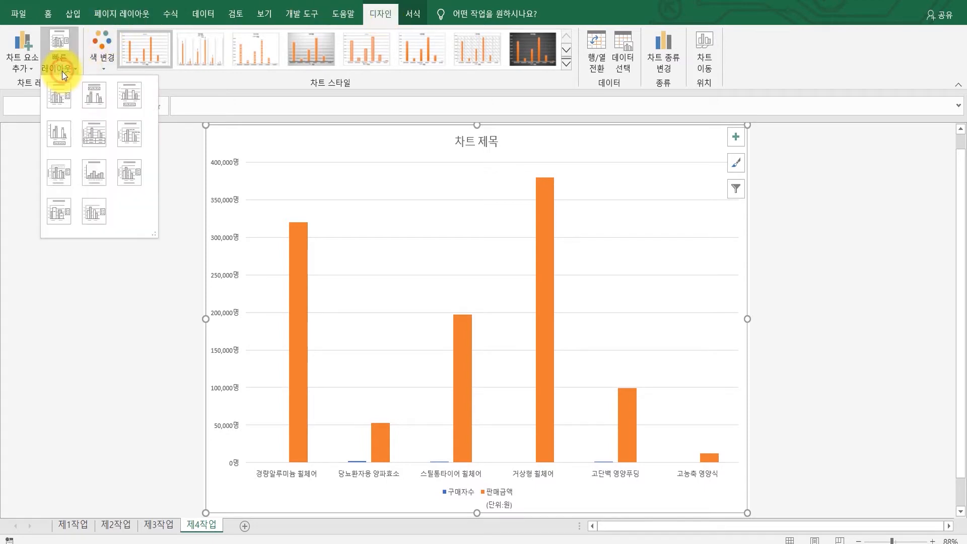
left_click(133, 96)
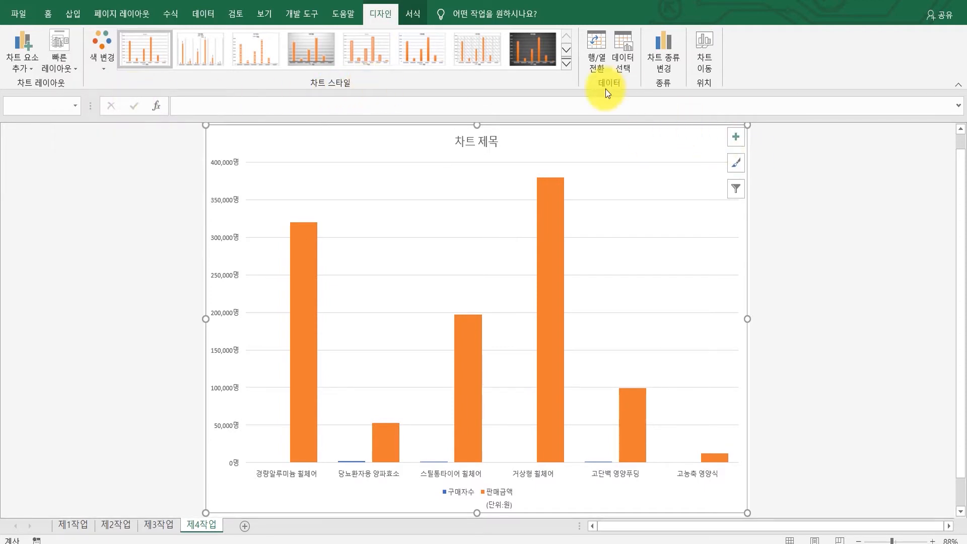
left_click(566, 63)
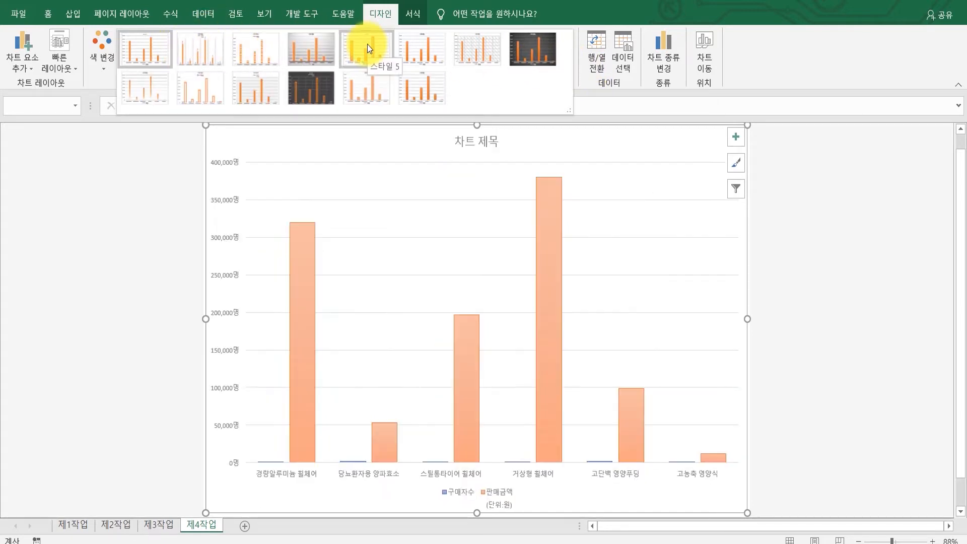
left_click(367, 44)
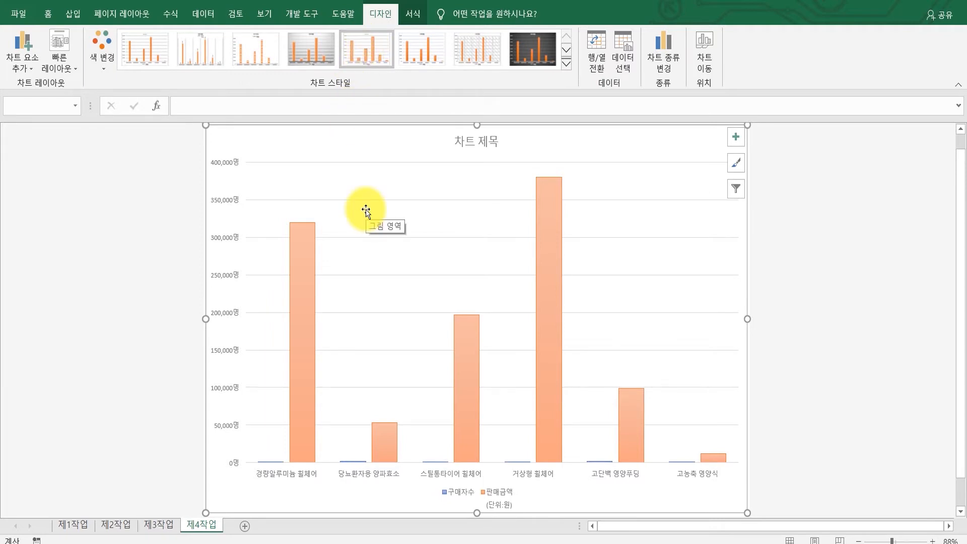
Set the font of the whole chart to 굴림 at 11 pt
left_click(48, 17)
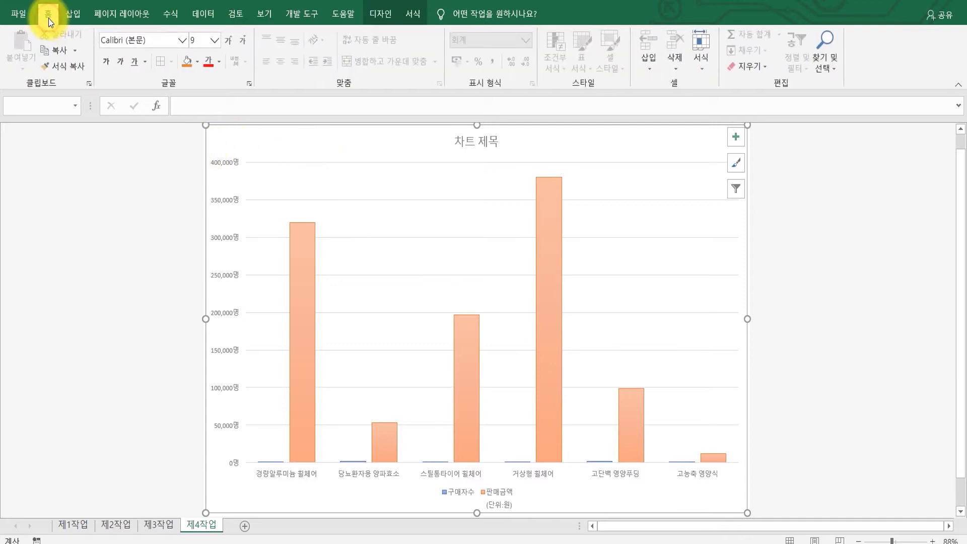
left_click(149, 38)
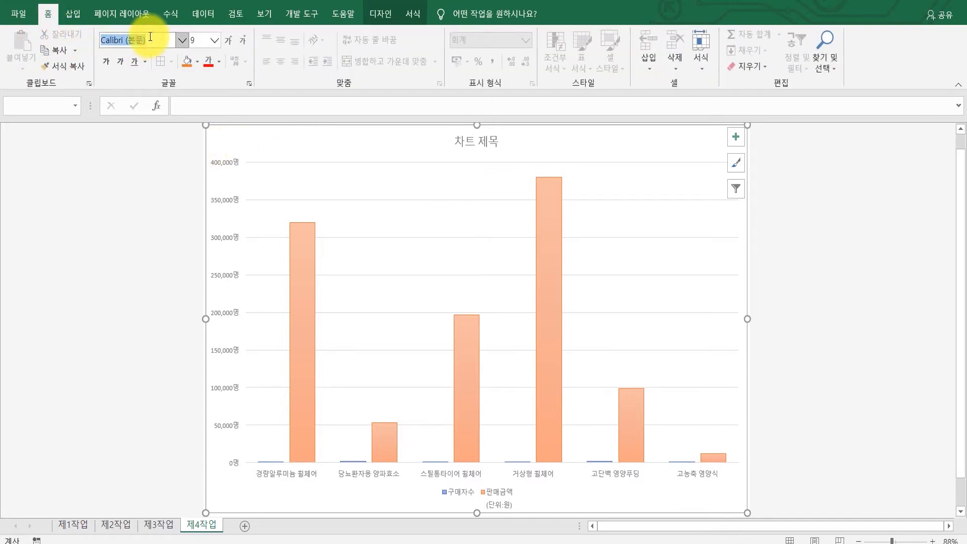
type("ㄱ")
type("굴림")
key("Tab")
type("11")
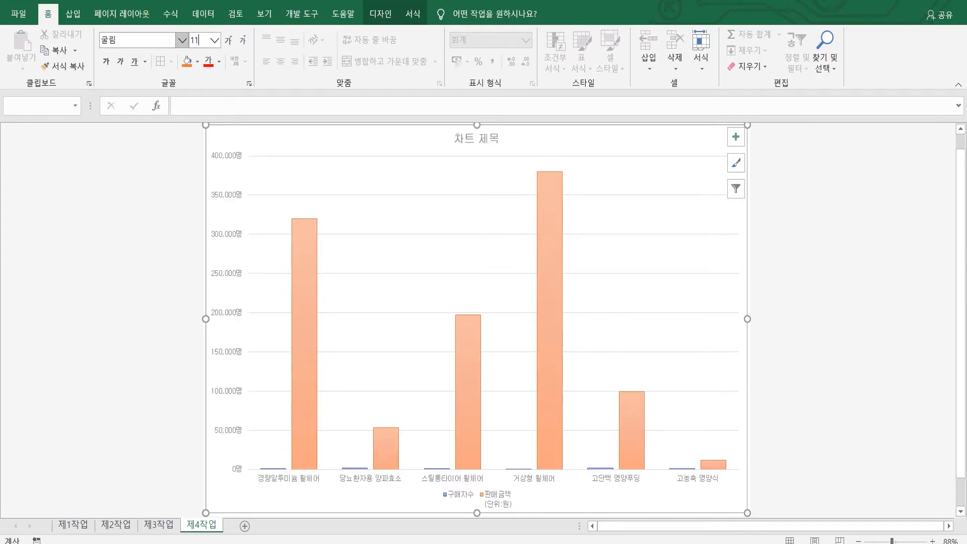
key("Return")
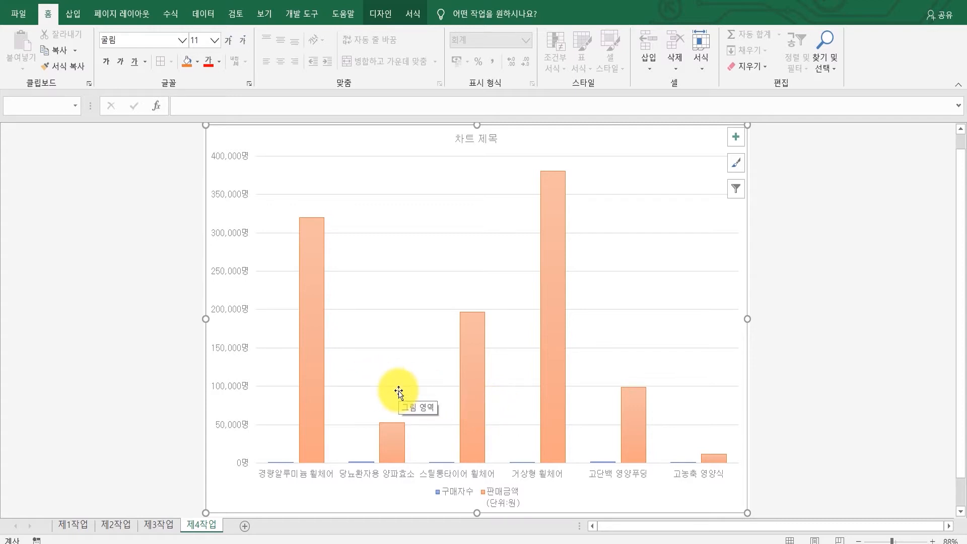
Switch to the PDF task sheet and review the chart formatting conditions and the sample output chart
left_click(516, 543)
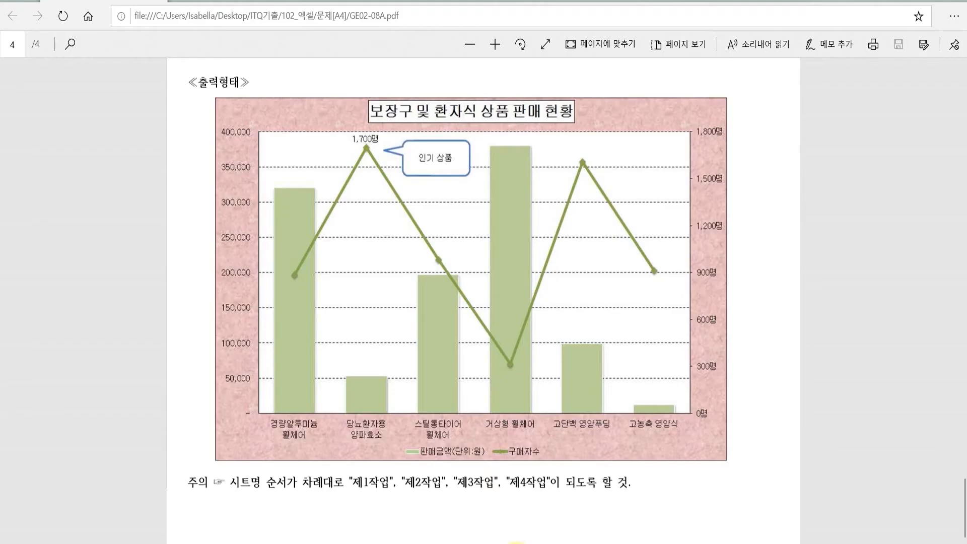
scroll(467, 474, "up", 6)
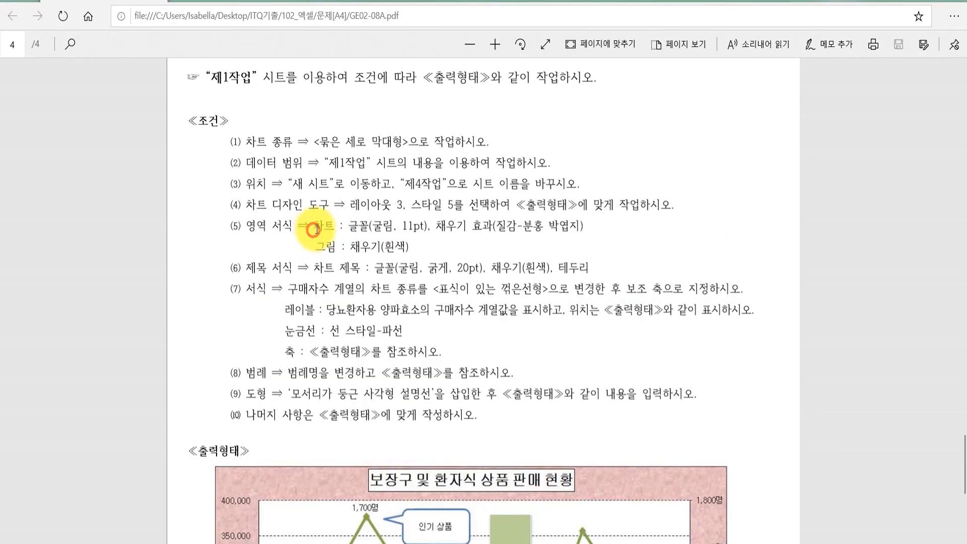
left_click_drag(313, 225, 335, 226)
left_click(254, 252)
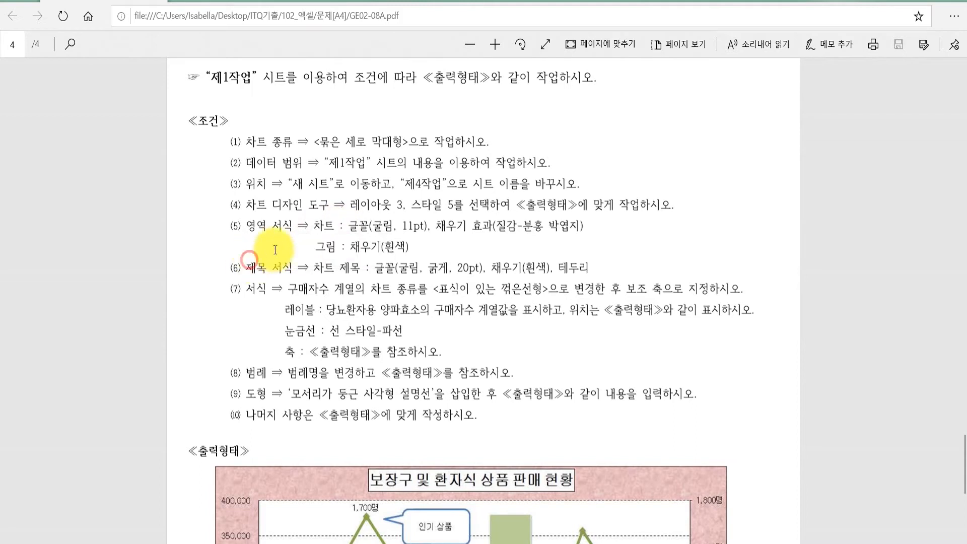
triple_click(315, 248)
left_click(332, 248)
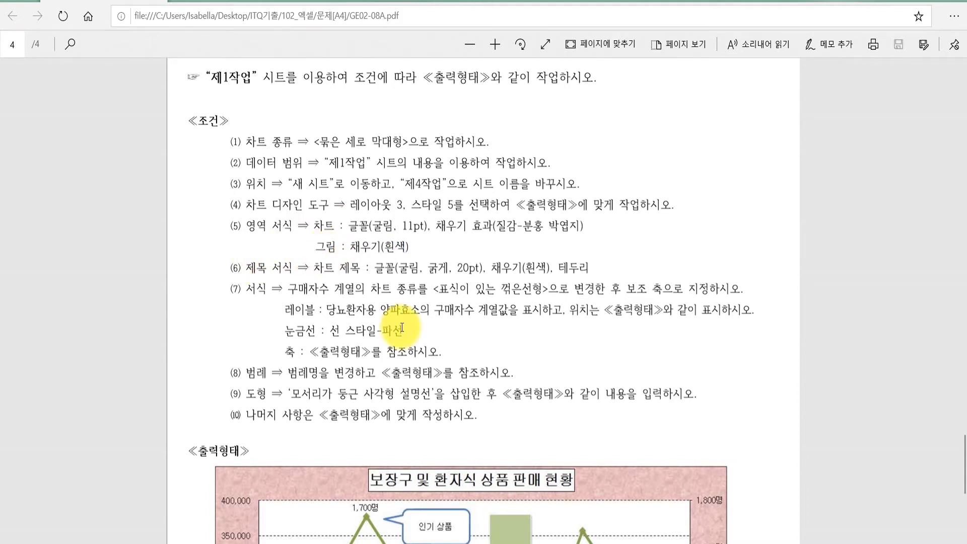
scroll(401, 327, "down", 1)
scroll(307, 410, "down", 1)
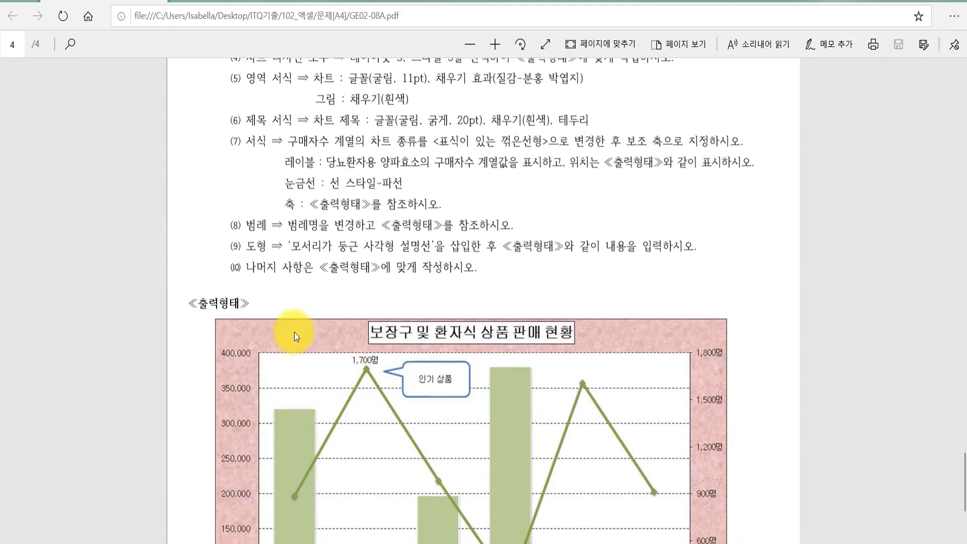
scroll(529, 373, "down", 1)
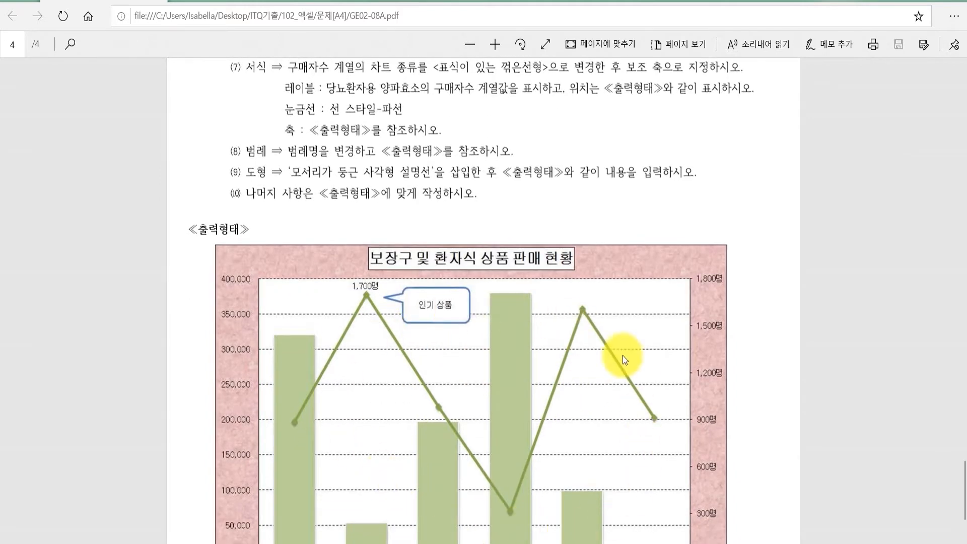
scroll(476, 507, "up", 3)
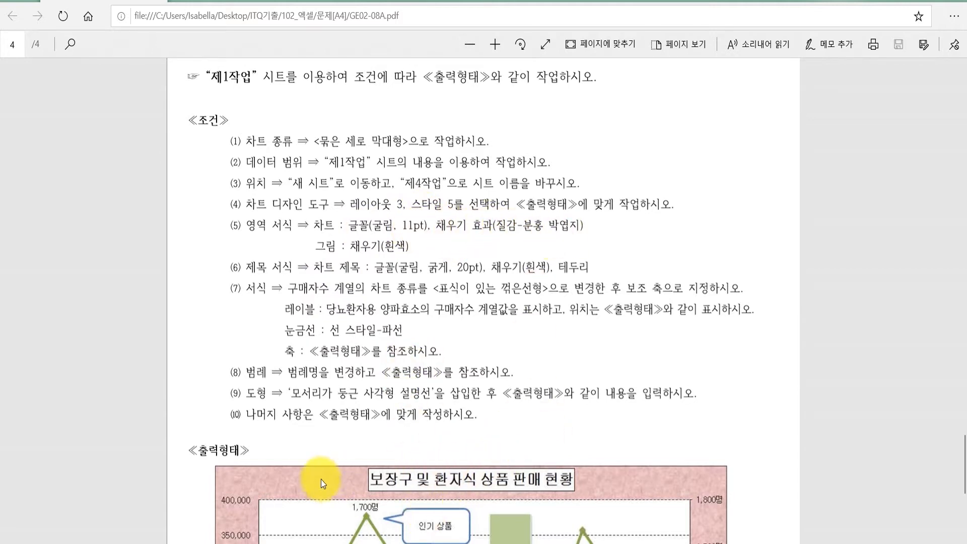
Return to the Excel workbook and fill the chart area with the pink tissue paper texture (분홍 박엽지)
left_click(425, 543)
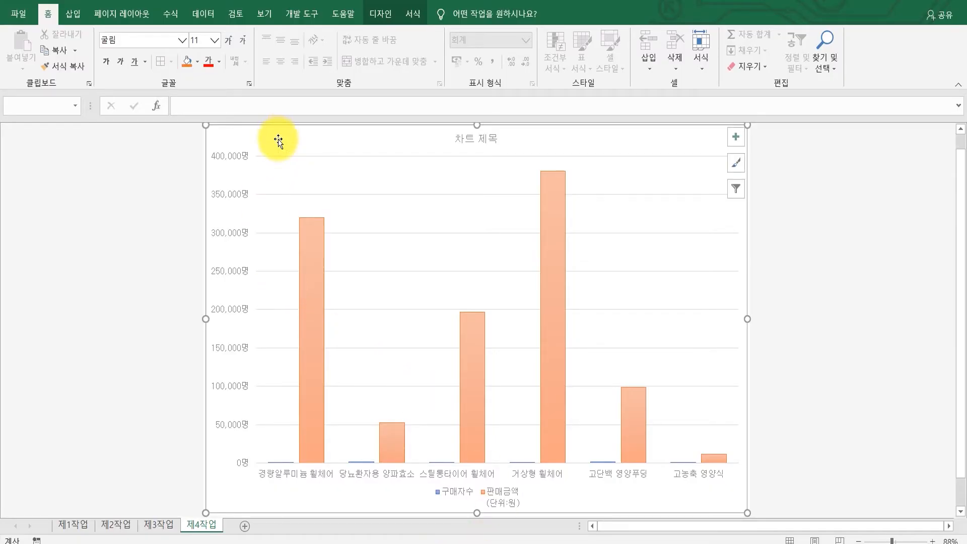
double_click(313, 147)
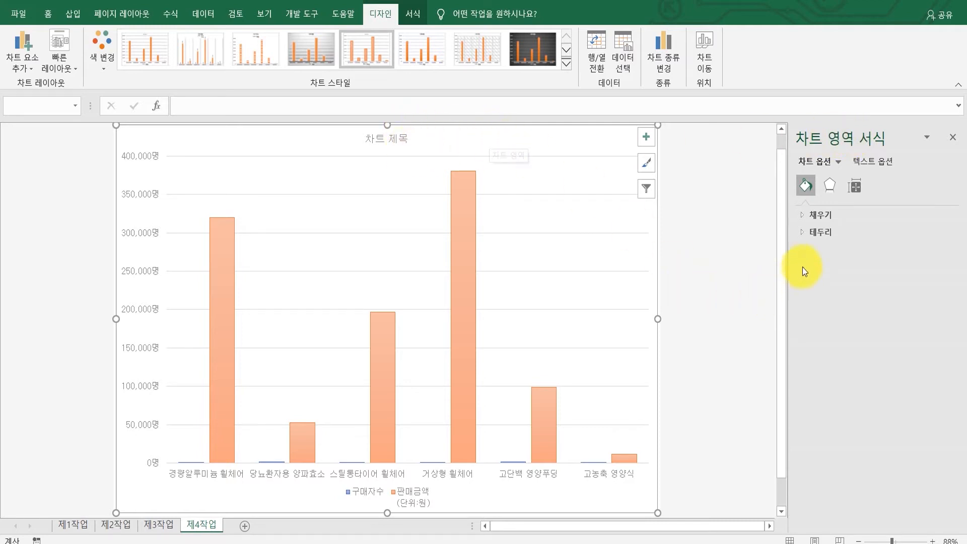
left_click(806, 214)
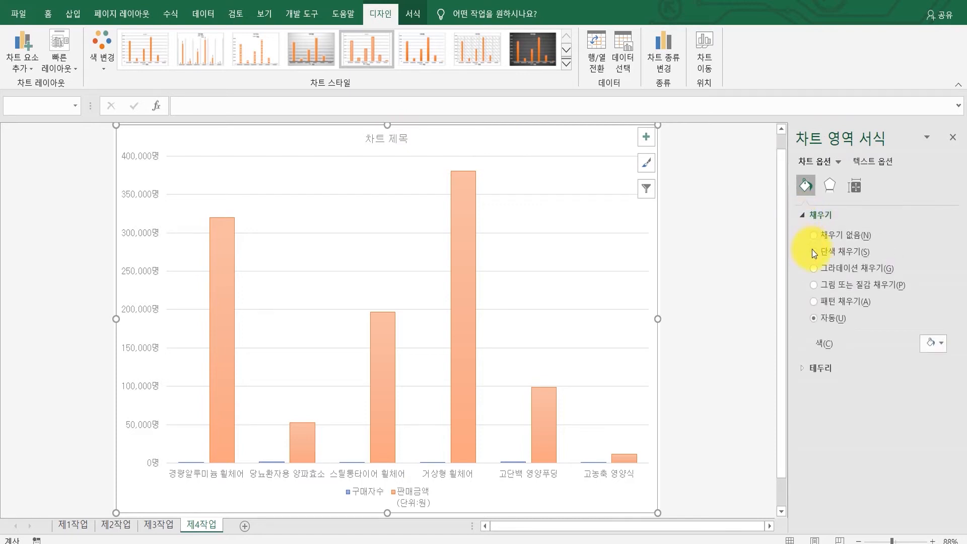
left_click(814, 285)
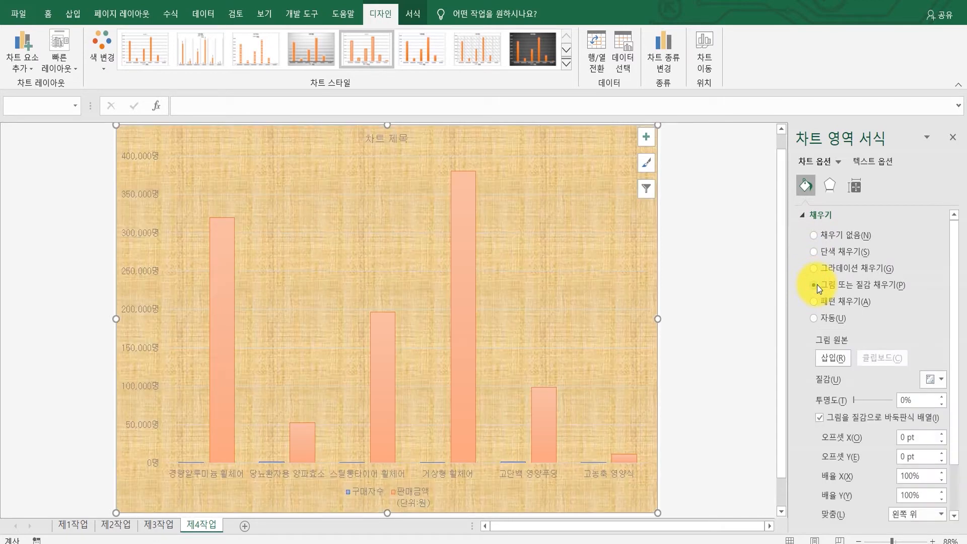
scroll(902, 328, "down", 1)
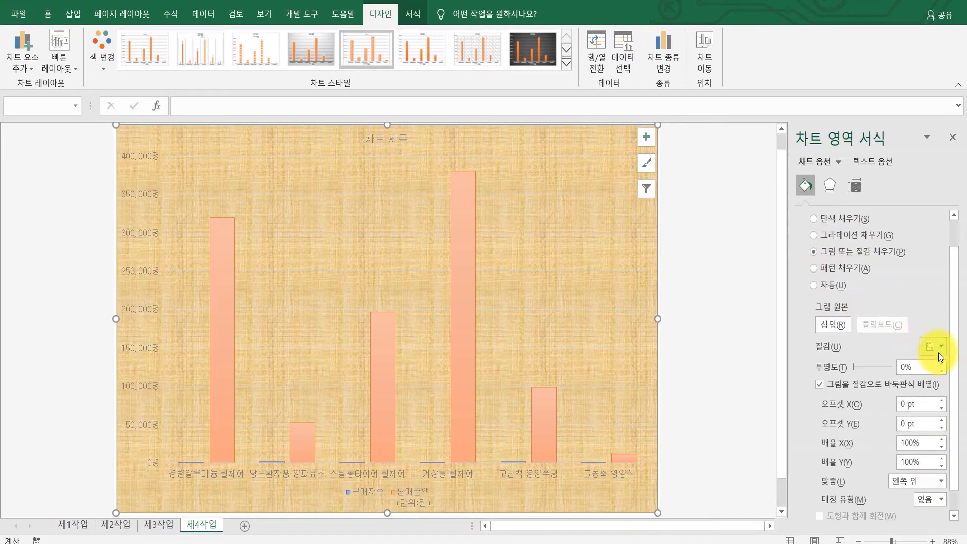
left_click(940, 347)
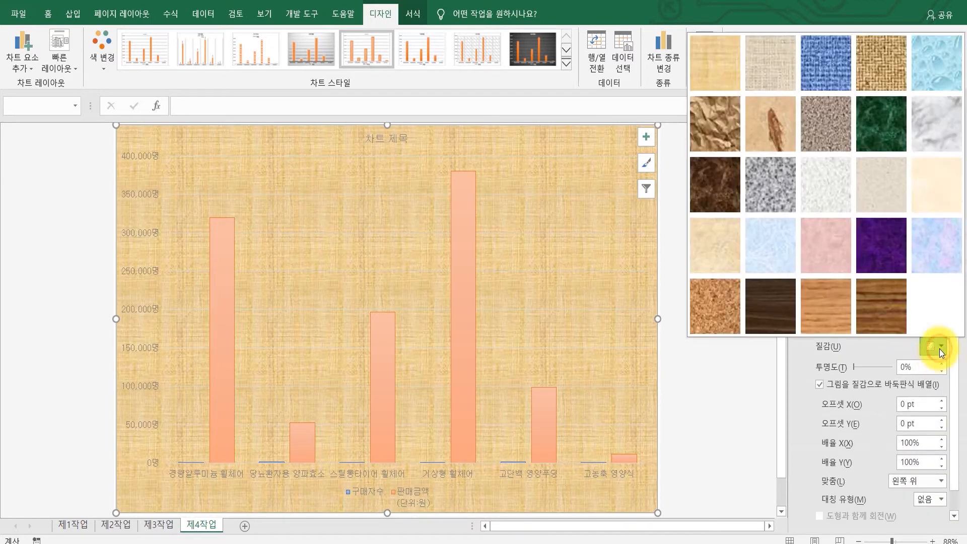
left_click(833, 252)
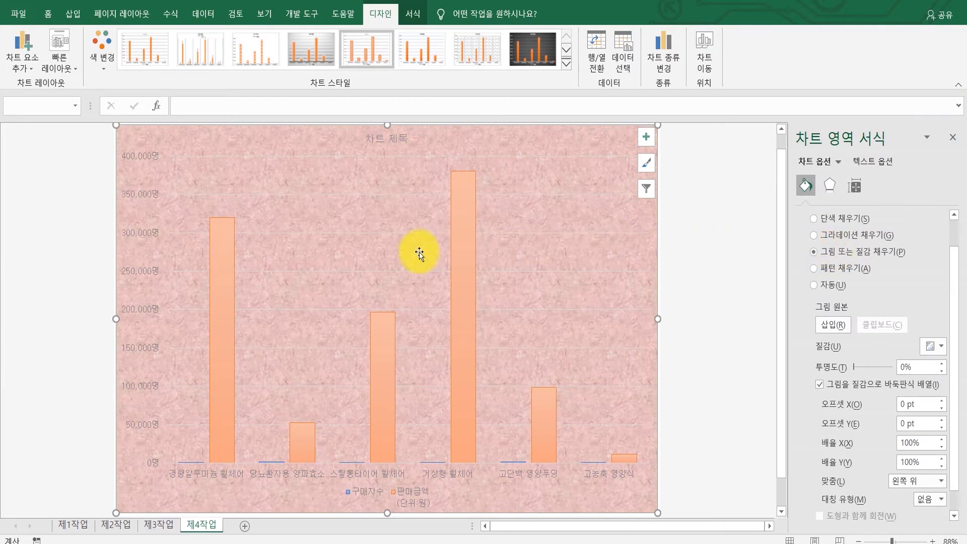
Fill the chart's plot area with solid white
left_click(389, 184)
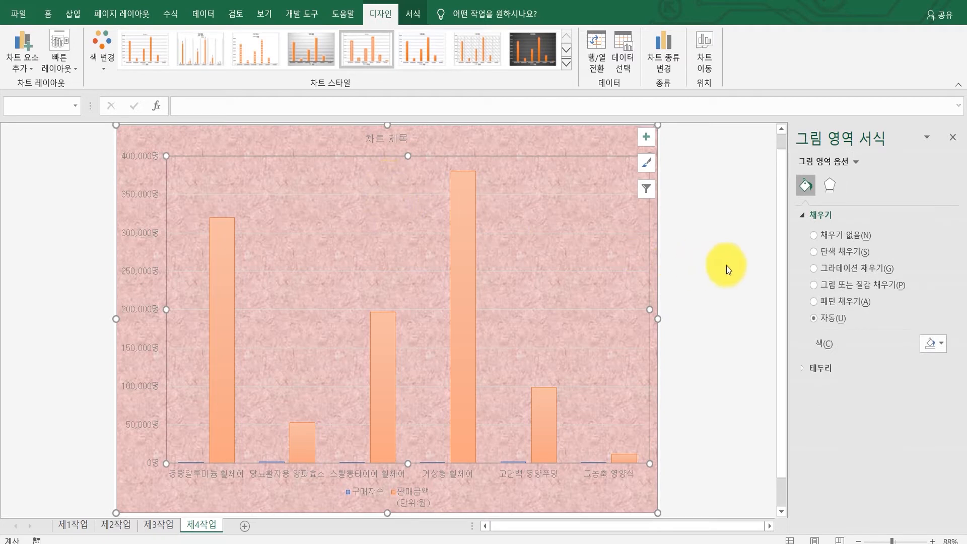
left_click(828, 255)
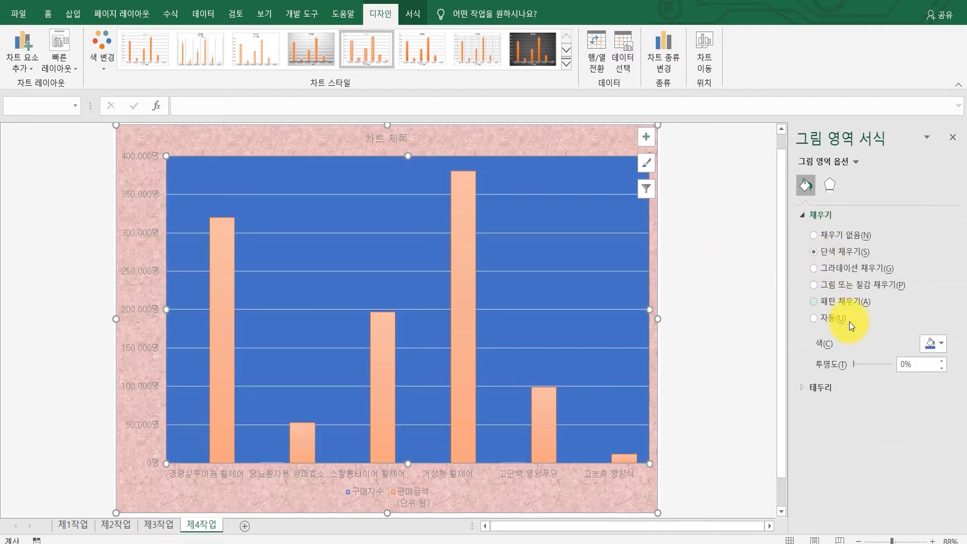
left_click(938, 344)
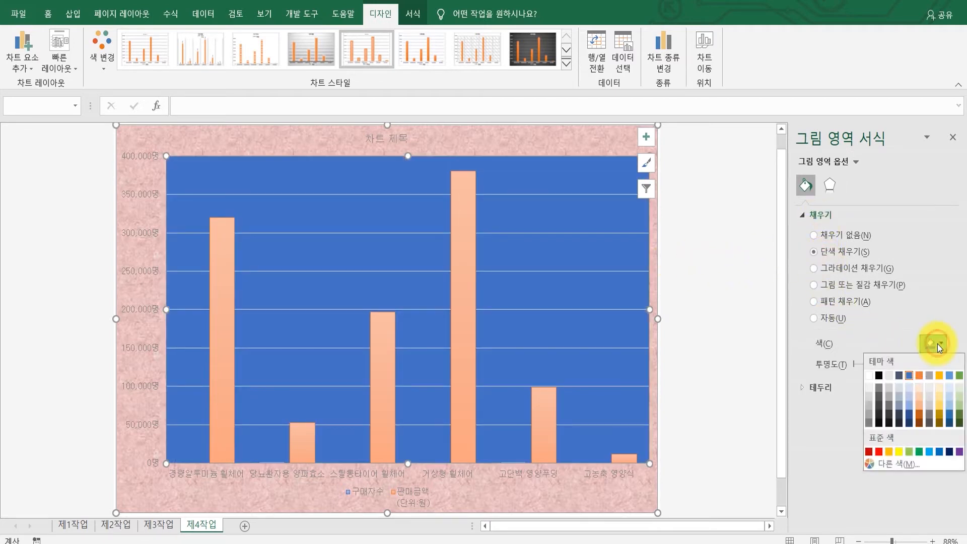
left_click(870, 377)
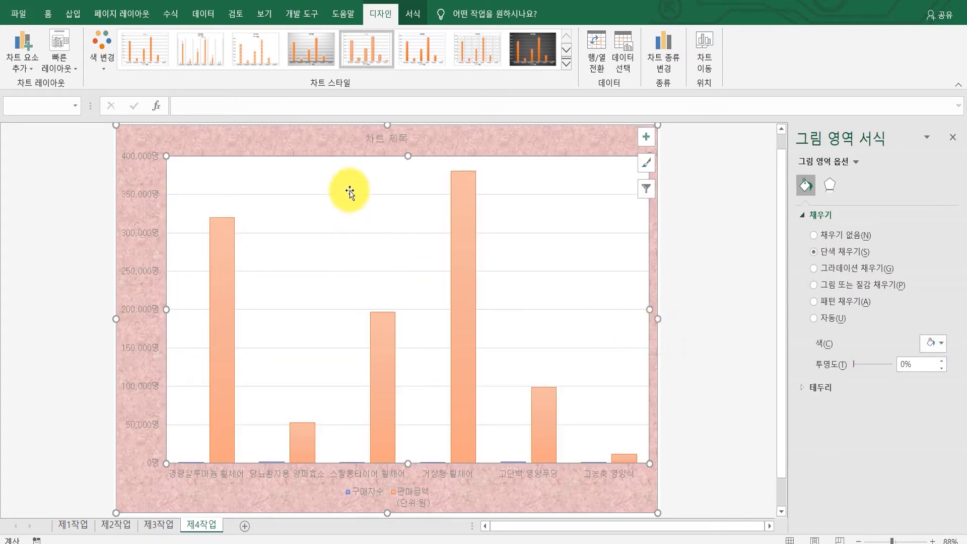
Replace the chart title text with 보장구 및 환자식 상품 판매 현황
left_click(379, 137)
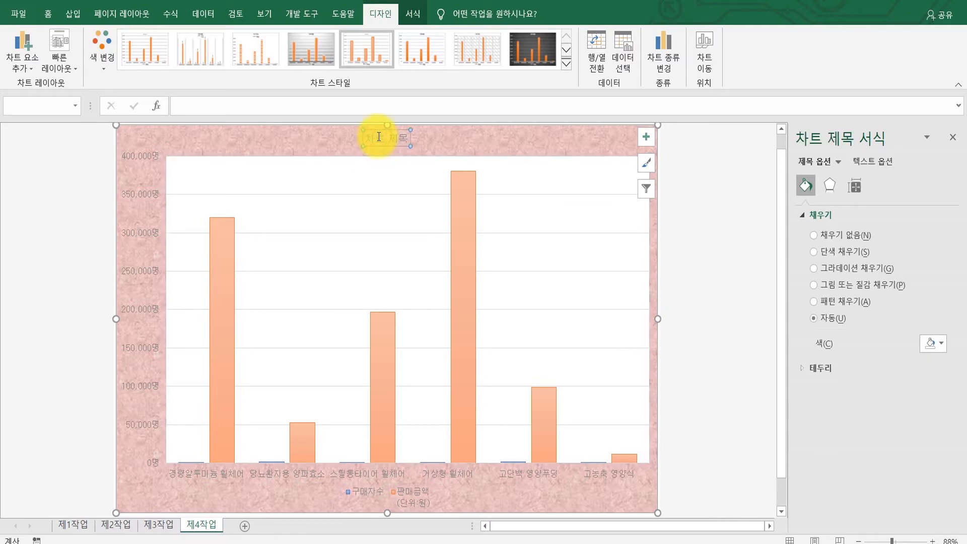
triple_click(379, 137)
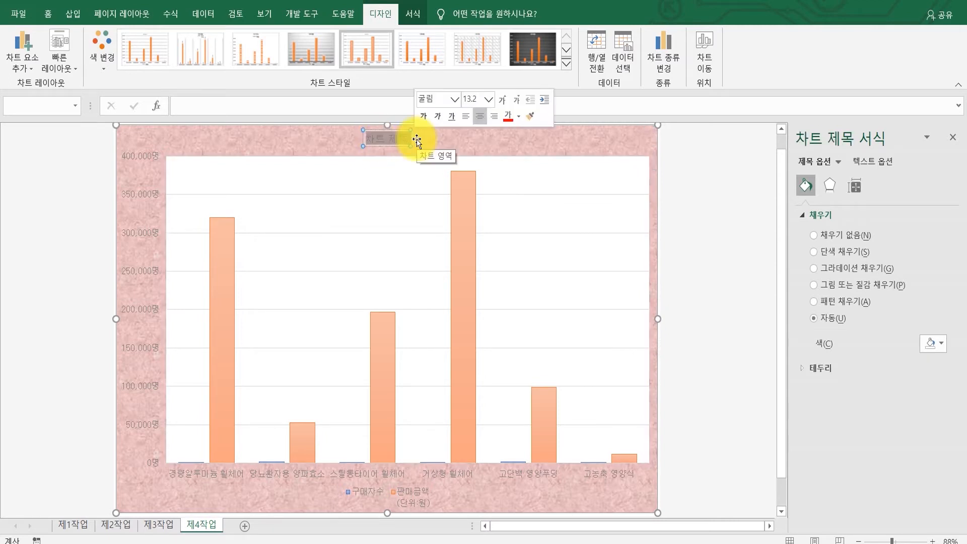
key("Delete")
type("보장")
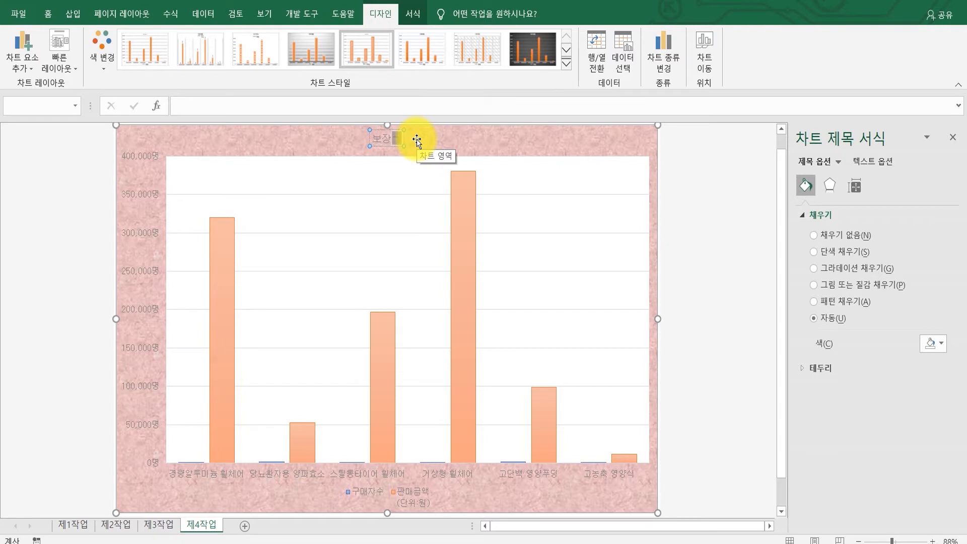
type("구 및 환지")
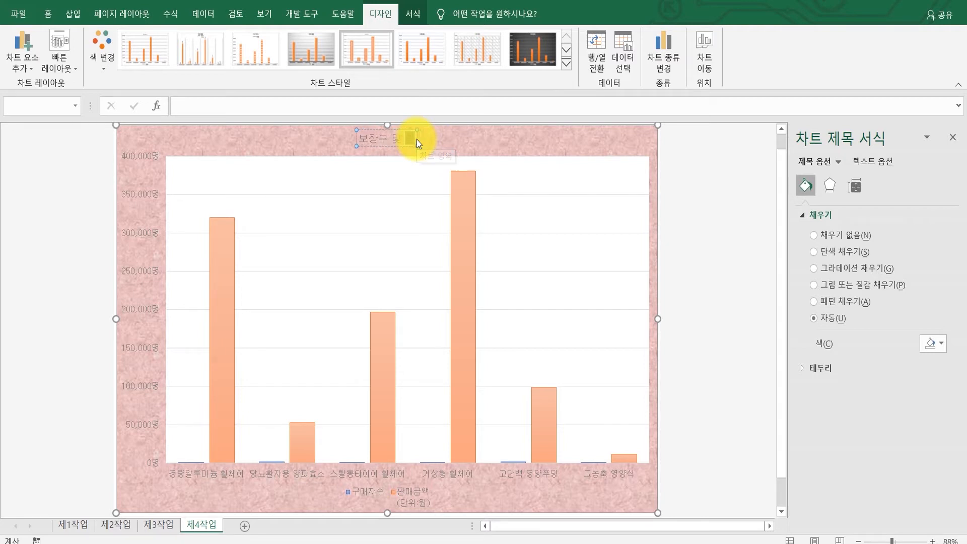
type("식 제품")
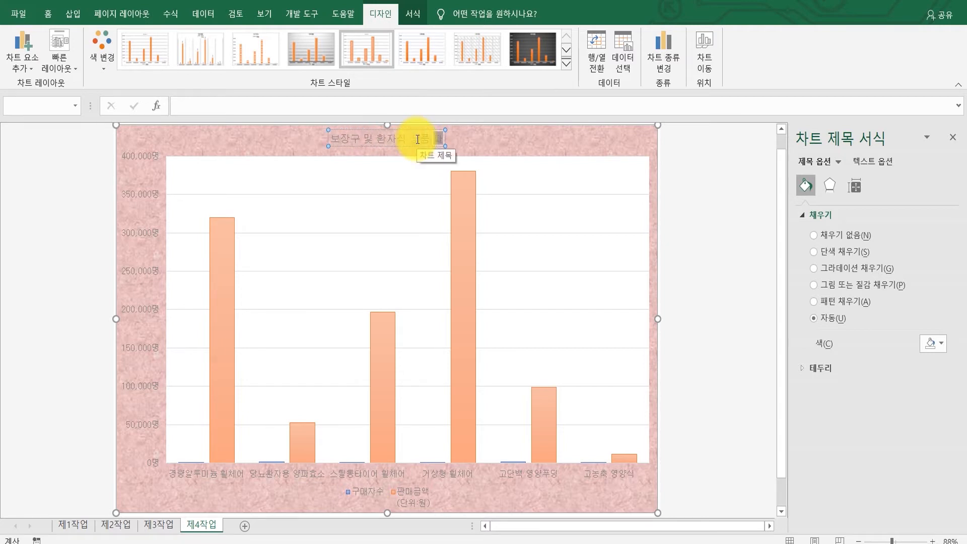
type(" 판매 현황")
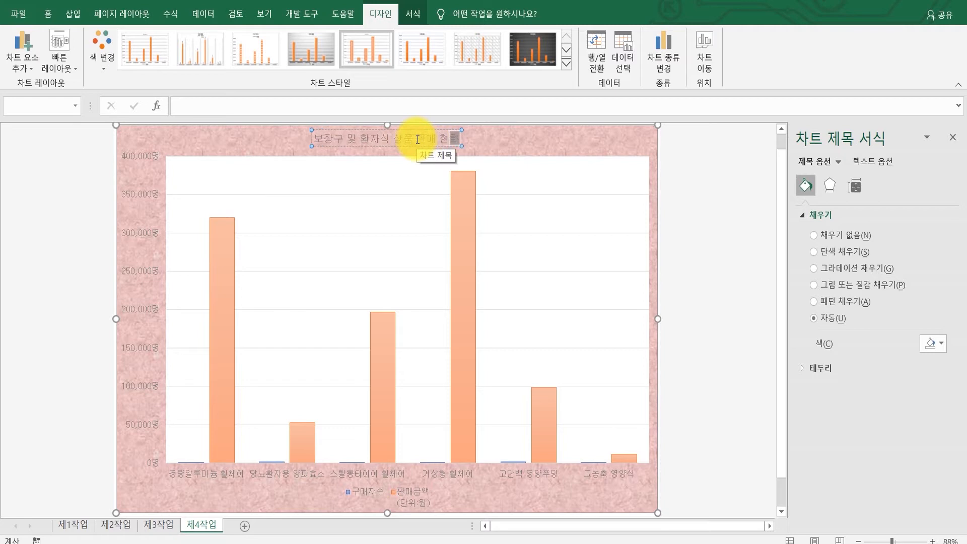
Make the chart title bold and set its font size to 20 pt
left_click(404, 147)
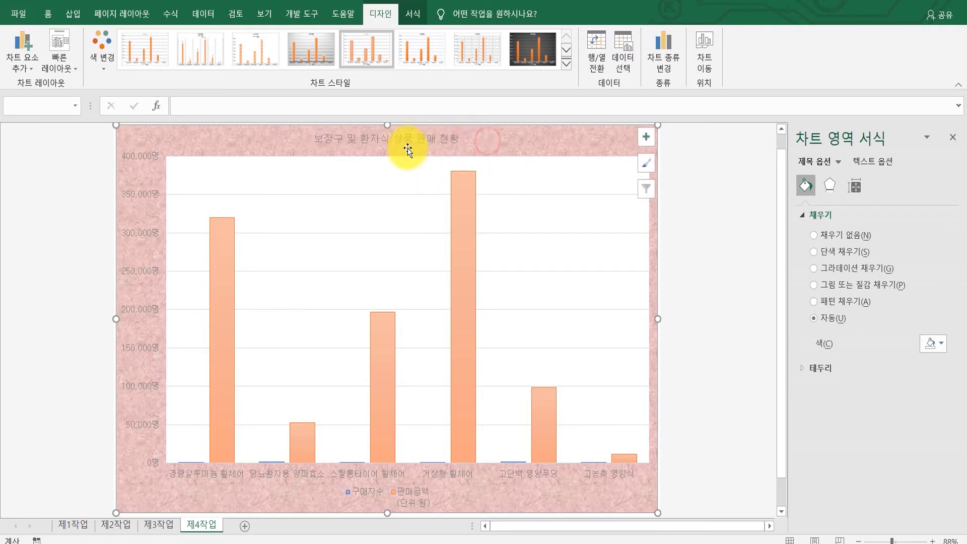
left_click(408, 146)
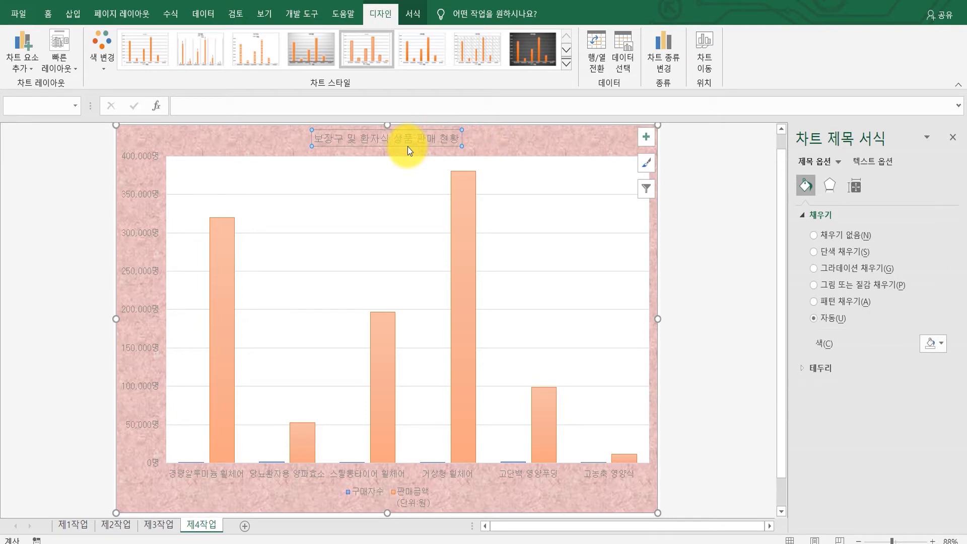
left_click(48, 15)
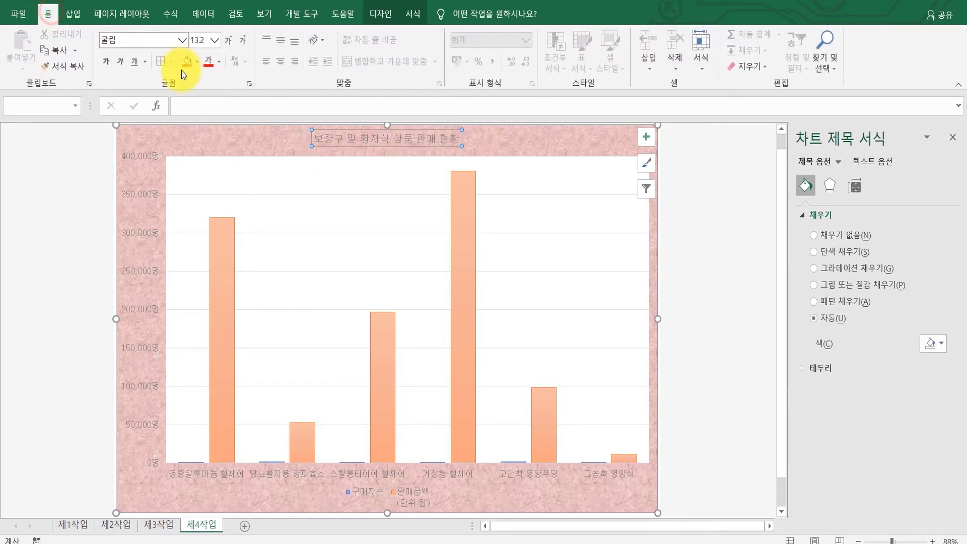
left_click(105, 62)
left_click(191, 40)
type("20")
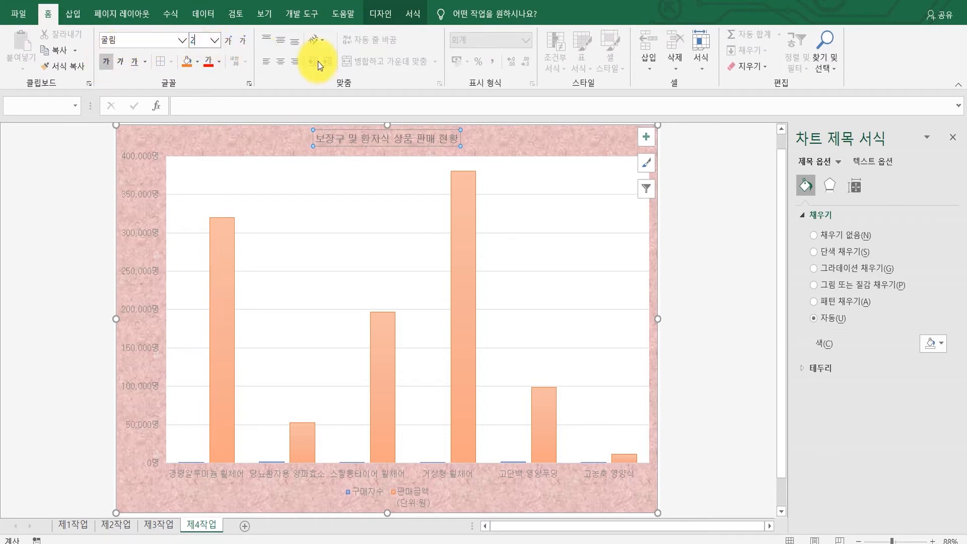
key("Return")
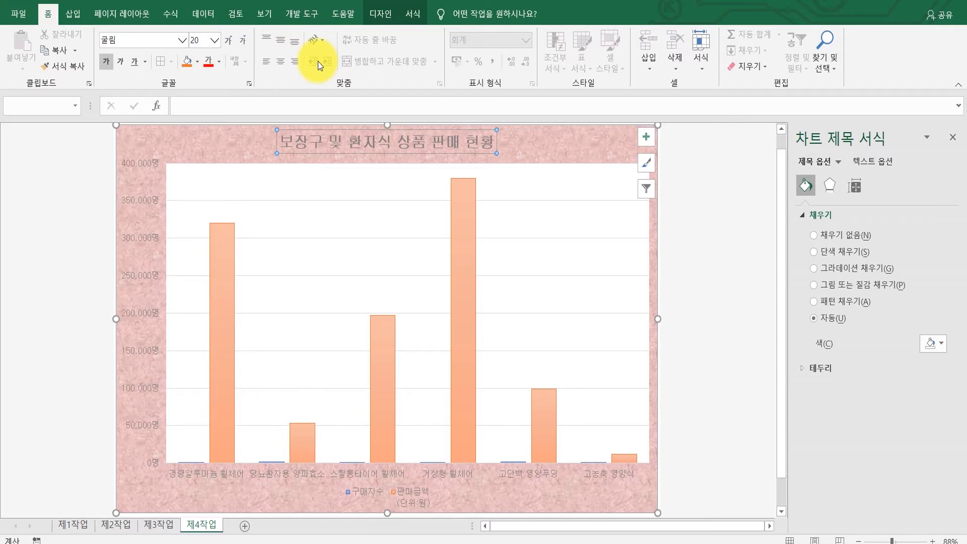
Fill the chart title box with solid white
left_click(519, 154)
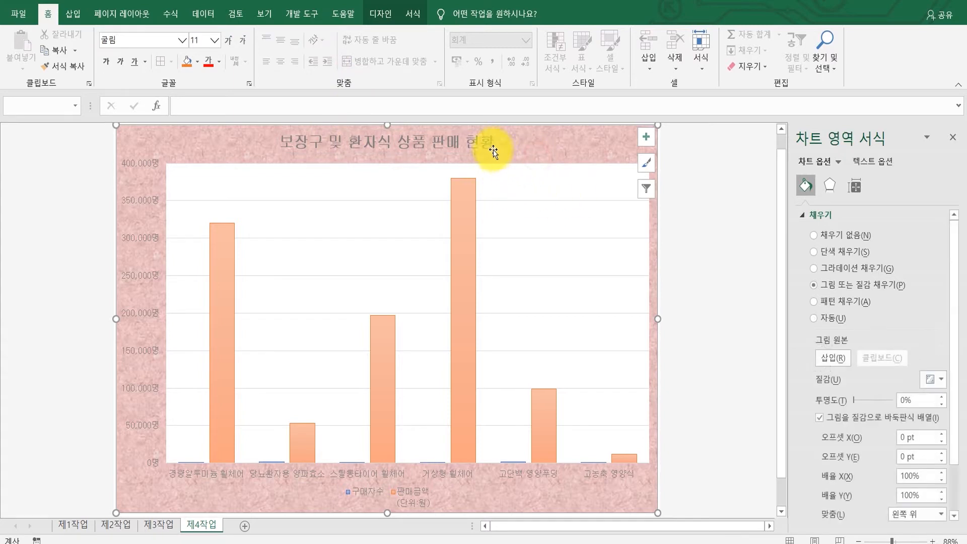
left_click(492, 146)
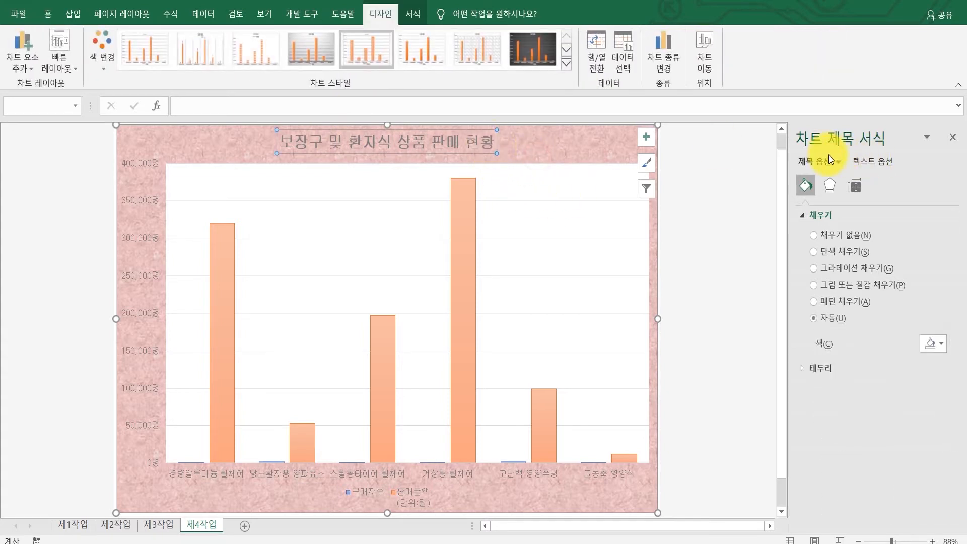
left_click(840, 251)
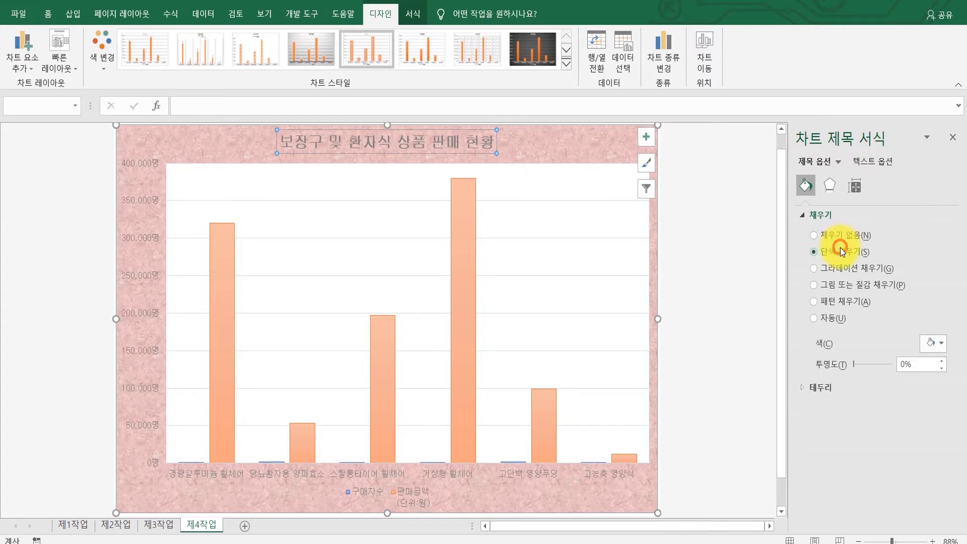
left_click(935, 343)
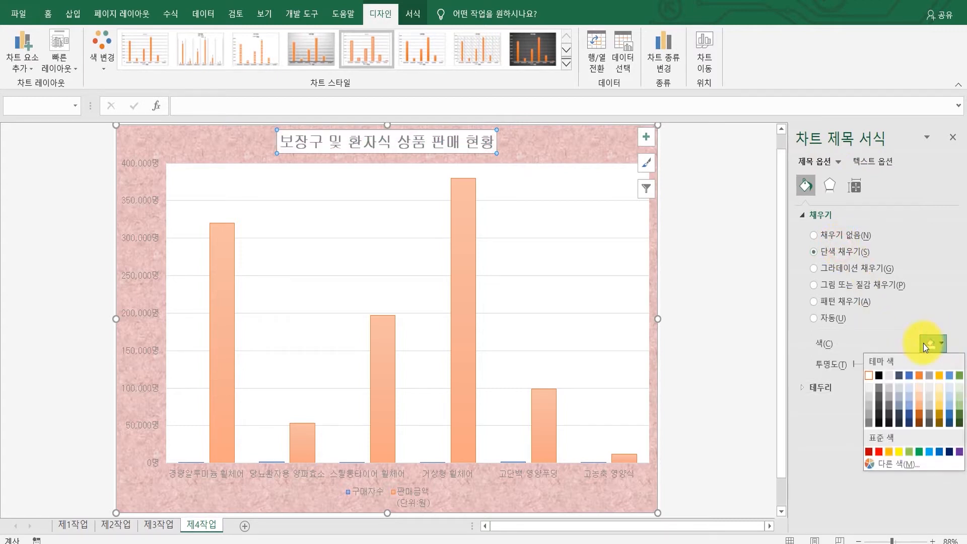
left_click(870, 377)
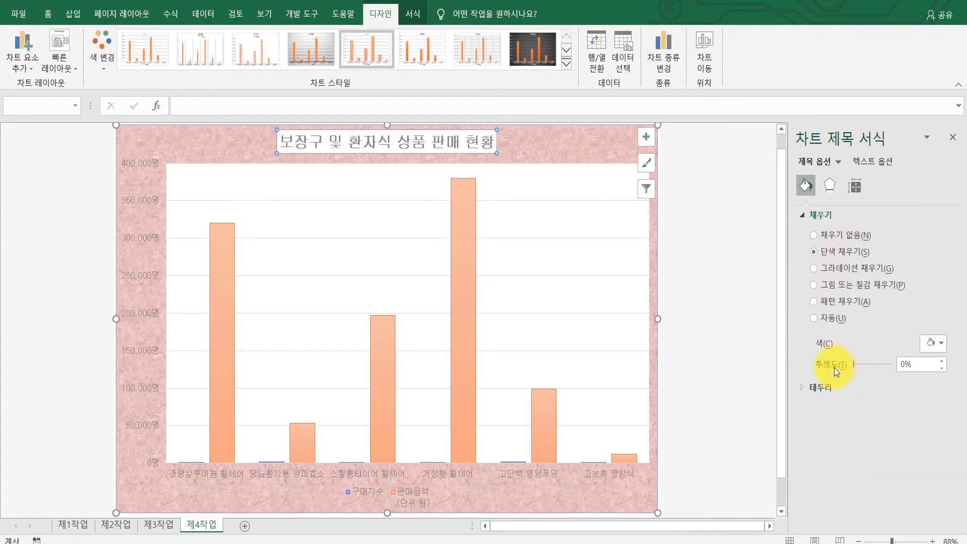
Give the chart title box a solid black border
left_click(827, 391)
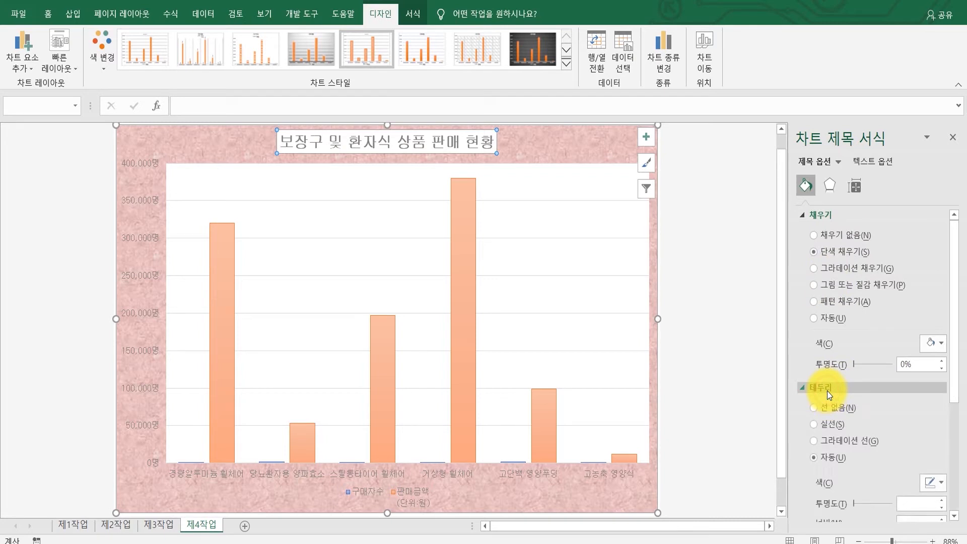
left_click(826, 424)
scroll(895, 434, "down", 1)
left_click(948, 455)
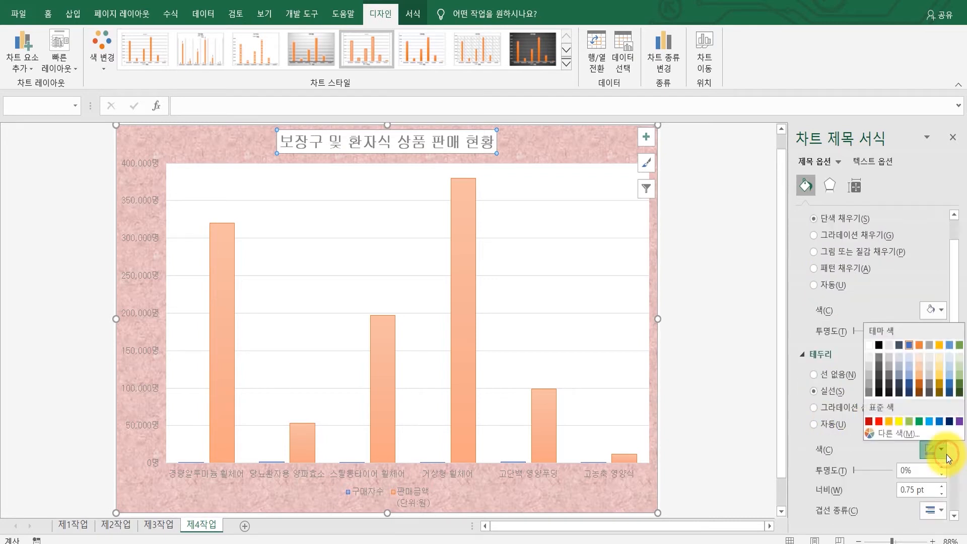
left_click(879, 345)
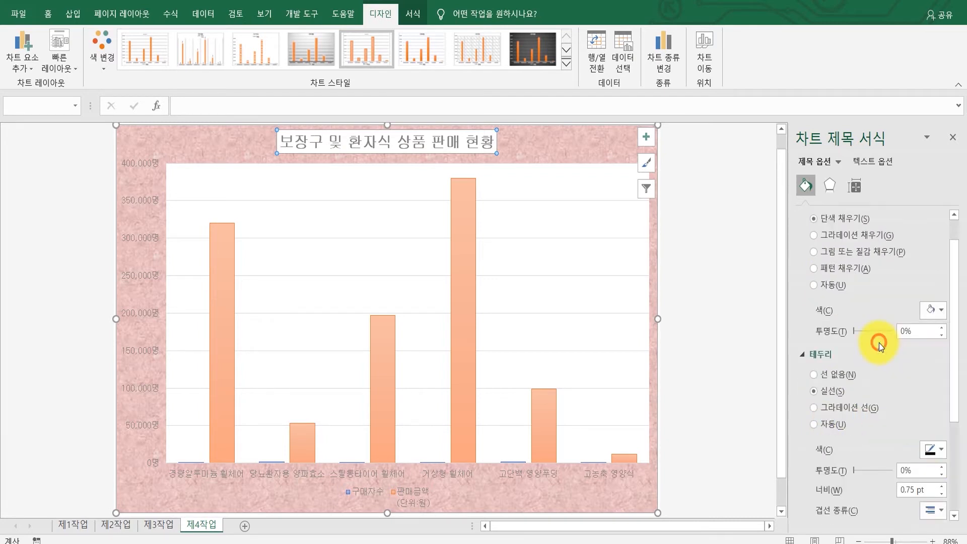
key("Escape")
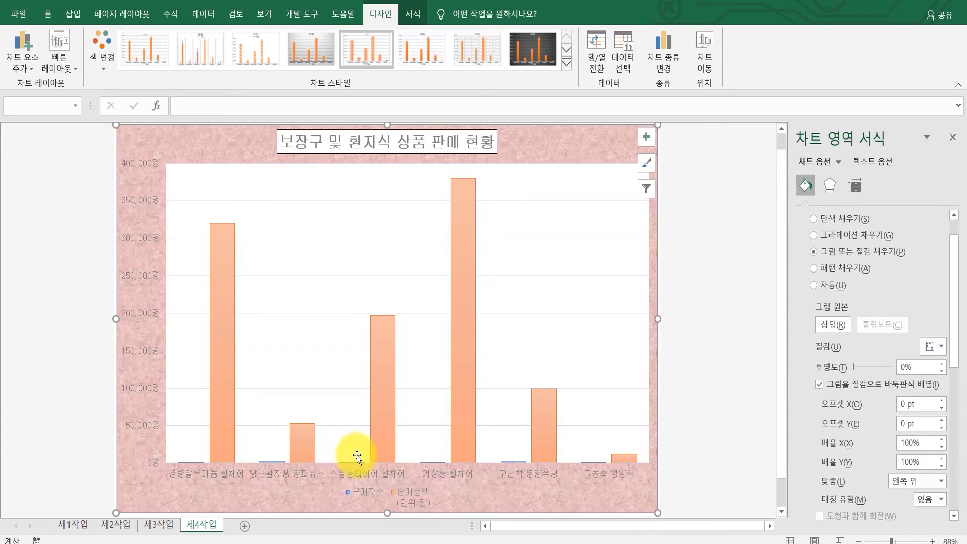
Change the chart to a combo type, with the 구매자수 series as 표식이 있는 꺾은선형 on the secondary axis
left_click(391, 495)
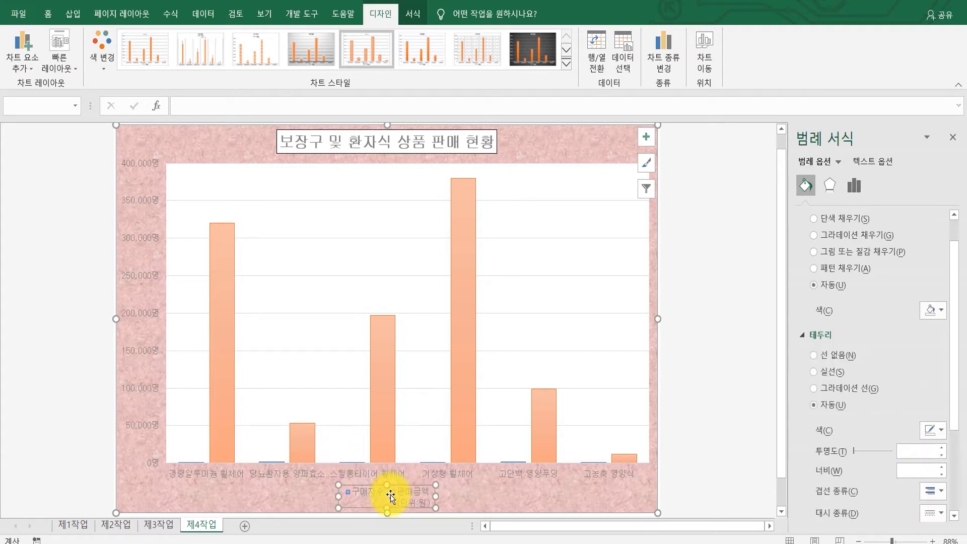
right_click(391, 494)
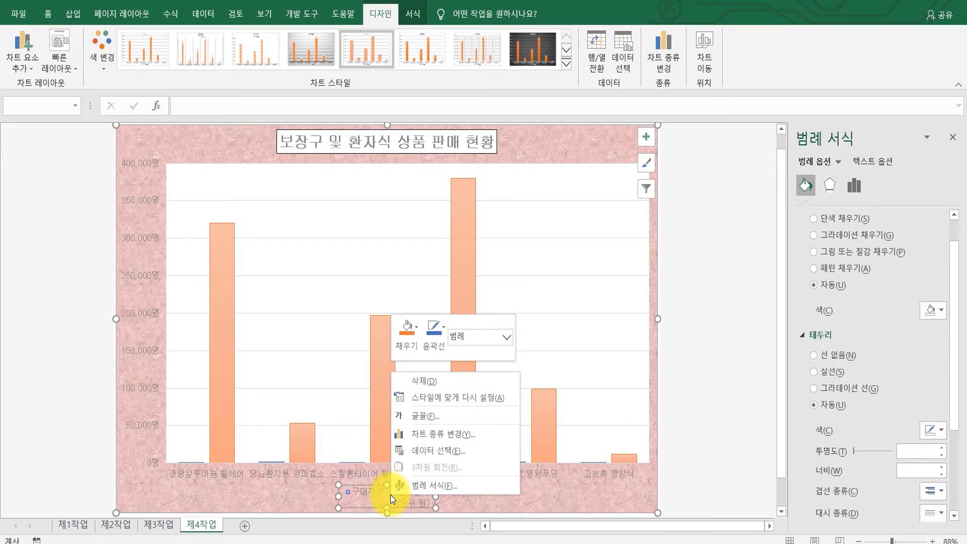
left_click(427, 434)
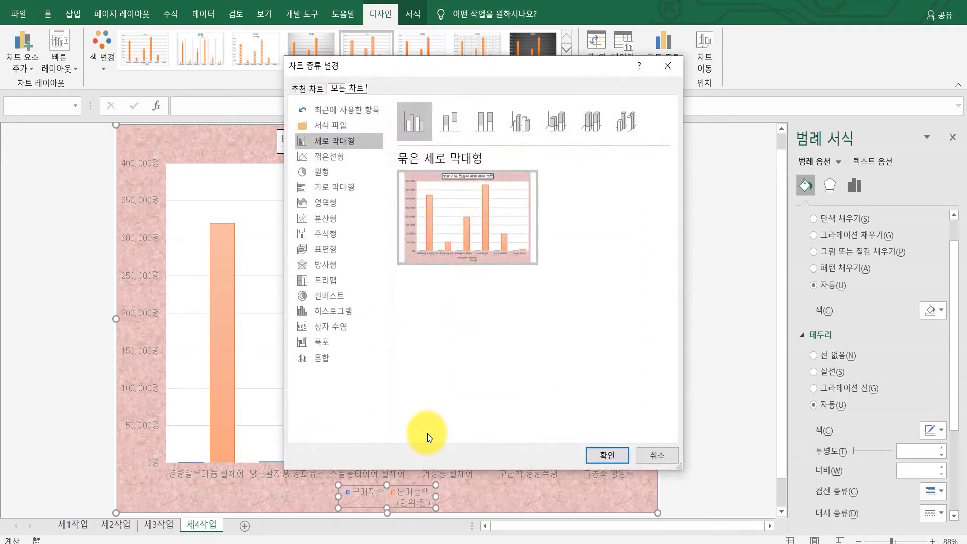
left_click(337, 361)
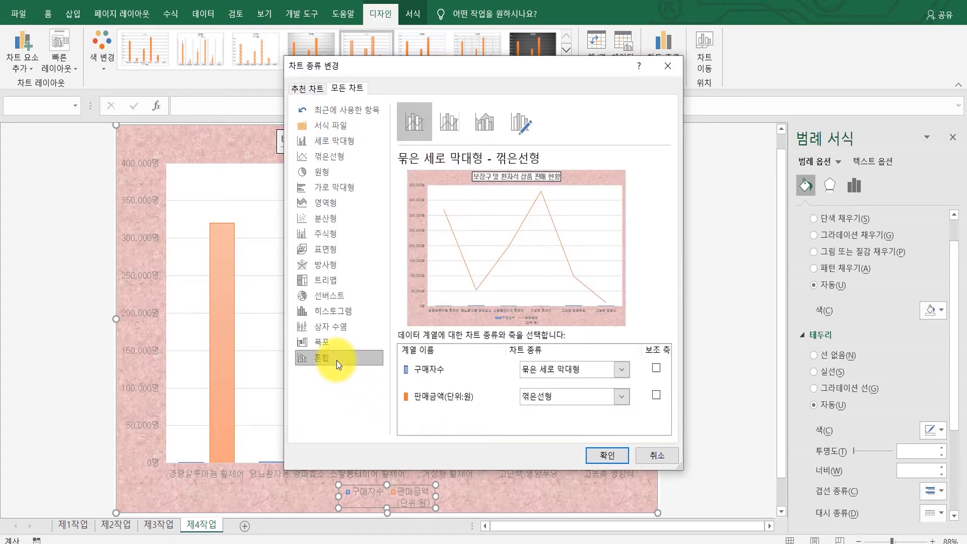
left_click(542, 371)
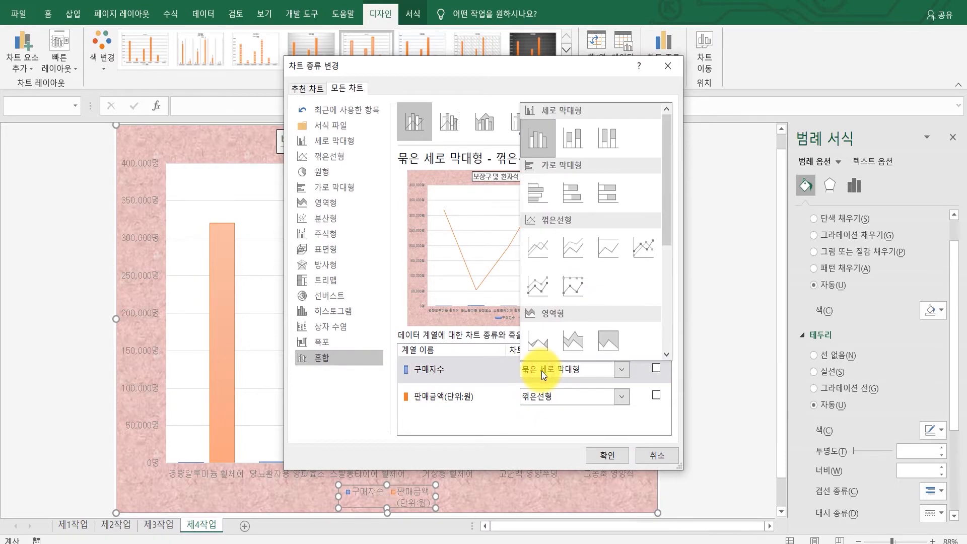
left_click(643, 262)
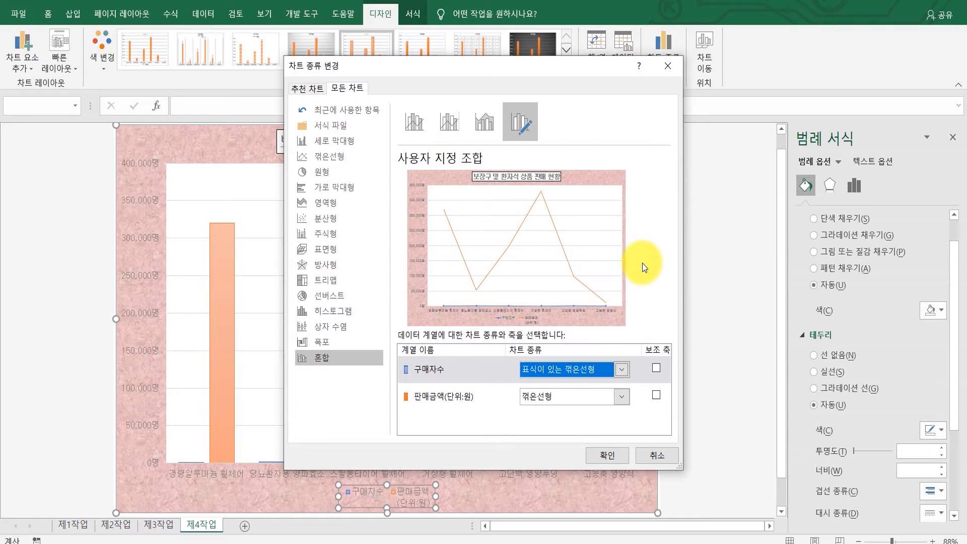
left_click(656, 370)
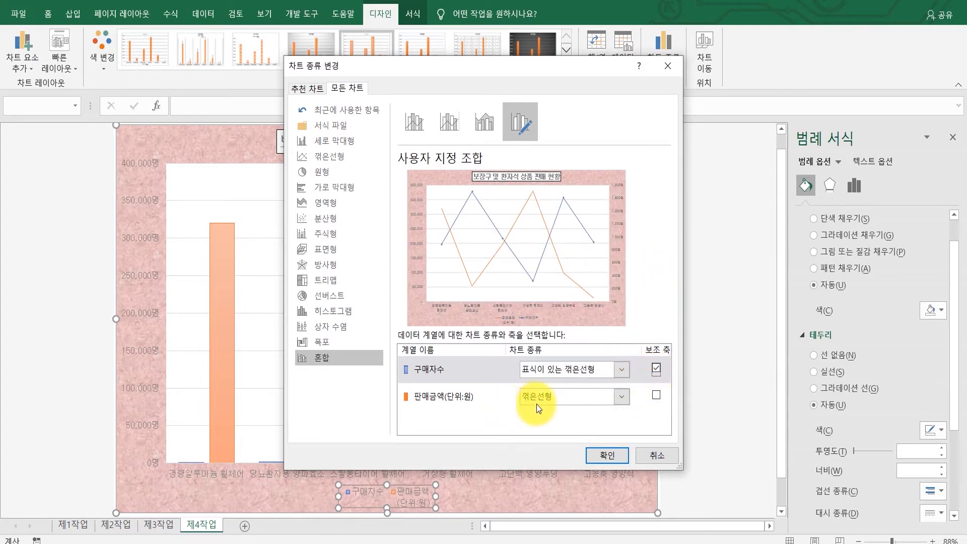
Set the 판매금액(단위:원) series to 묶은 세로 막대형 and apply the combo chart type
left_click(567, 401)
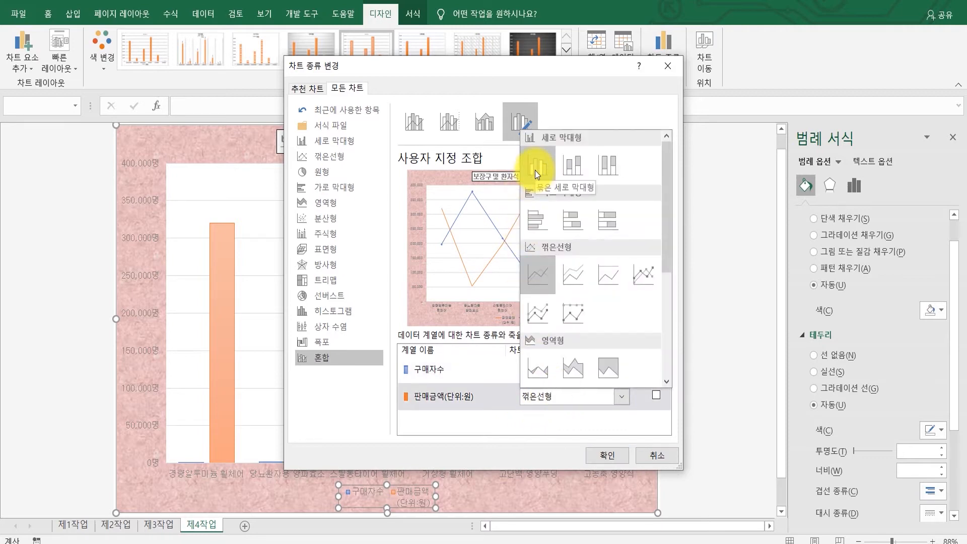
left_click(535, 170)
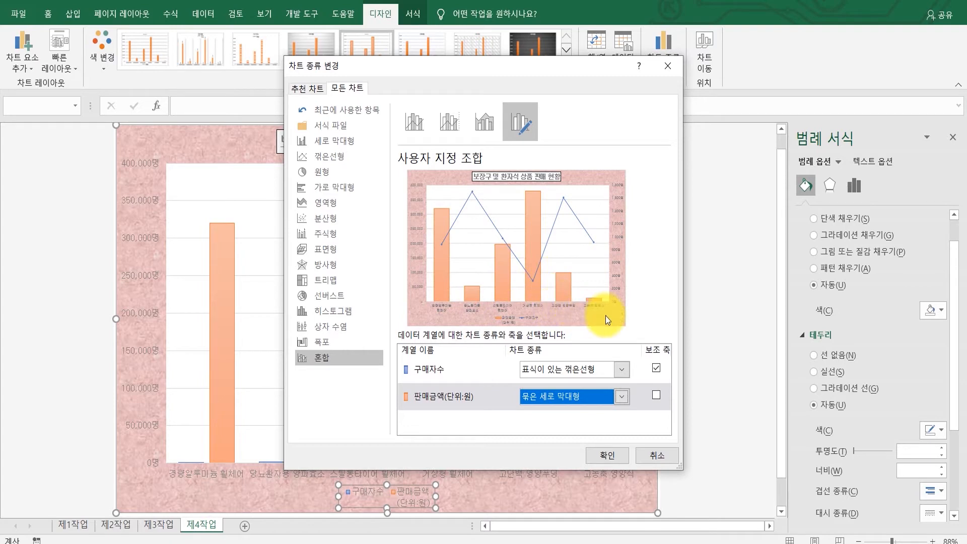
left_click(606, 456)
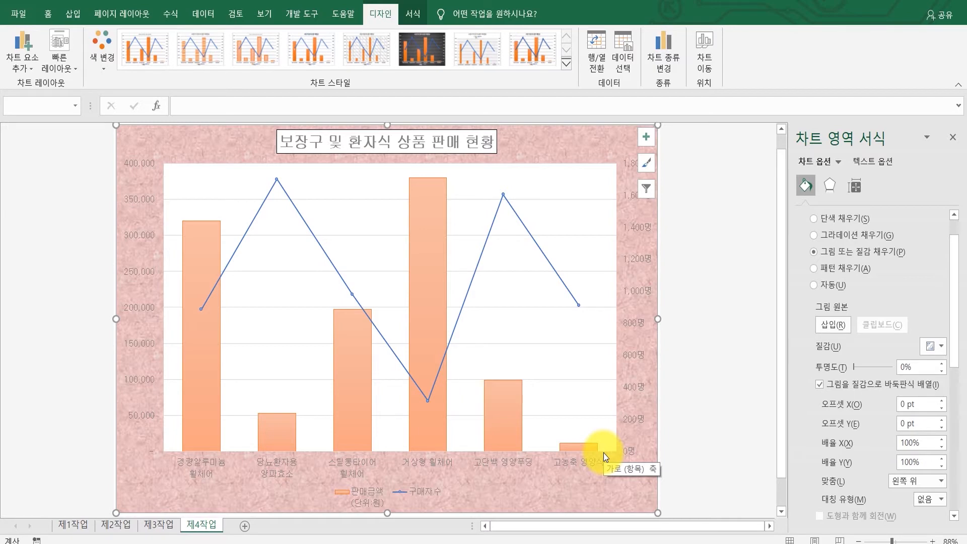
Check the label requirement in the task sheet PDF, and add a data label to the 당뇨환자용 양파효소 point of the 구매자수 line in Excel
key("alt+Tab")
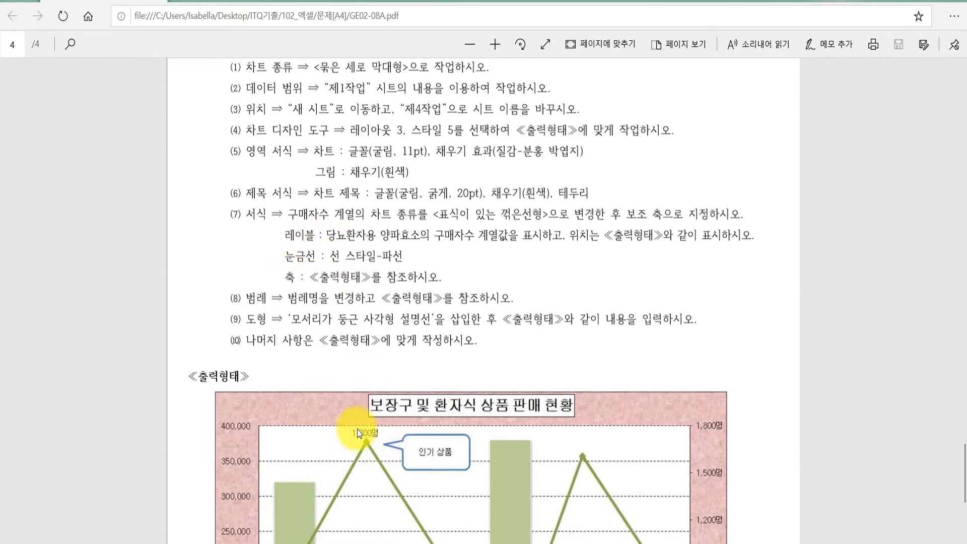
scroll(358, 428, "down", 5)
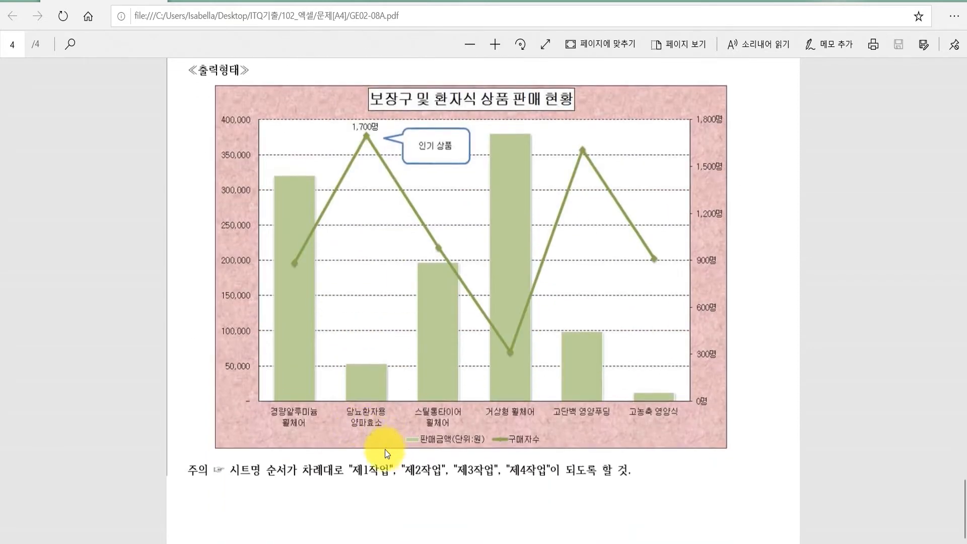
scroll(365, 426, "up", 3)
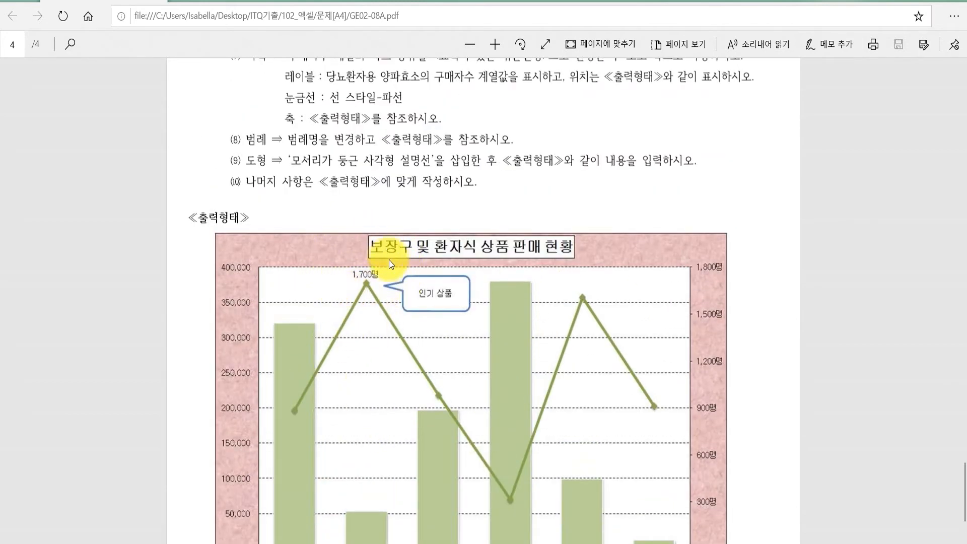
scroll(358, 307, "up", 2)
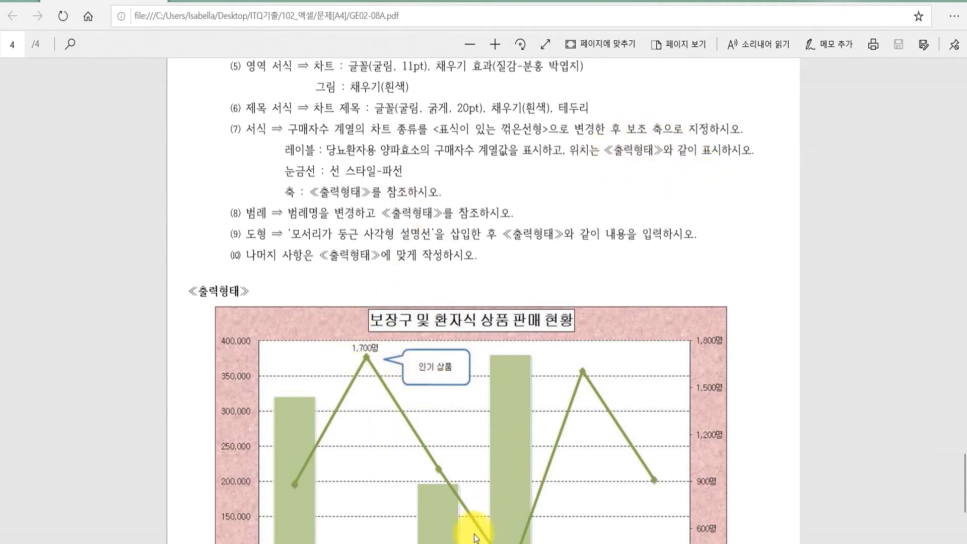
left_click(428, 543)
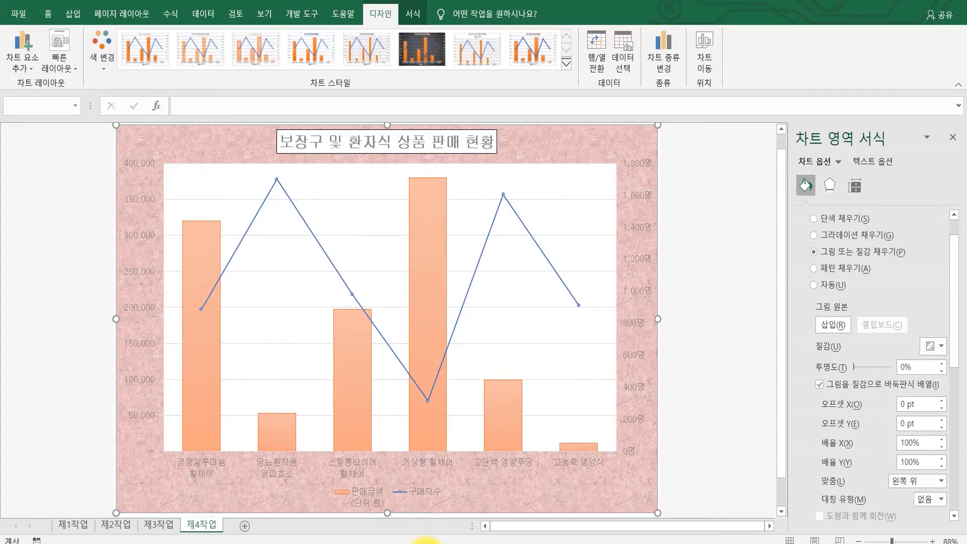
left_click(276, 180)
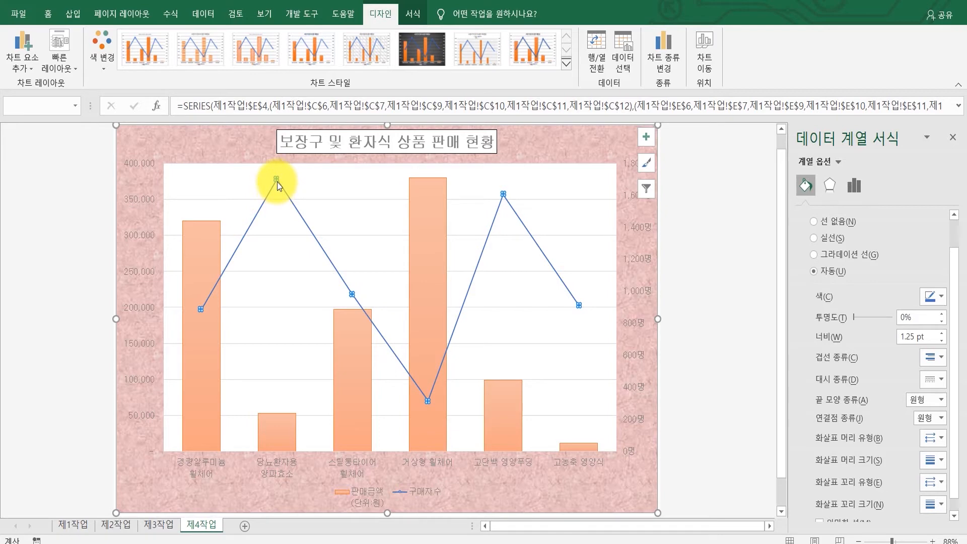
left_click(277, 183)
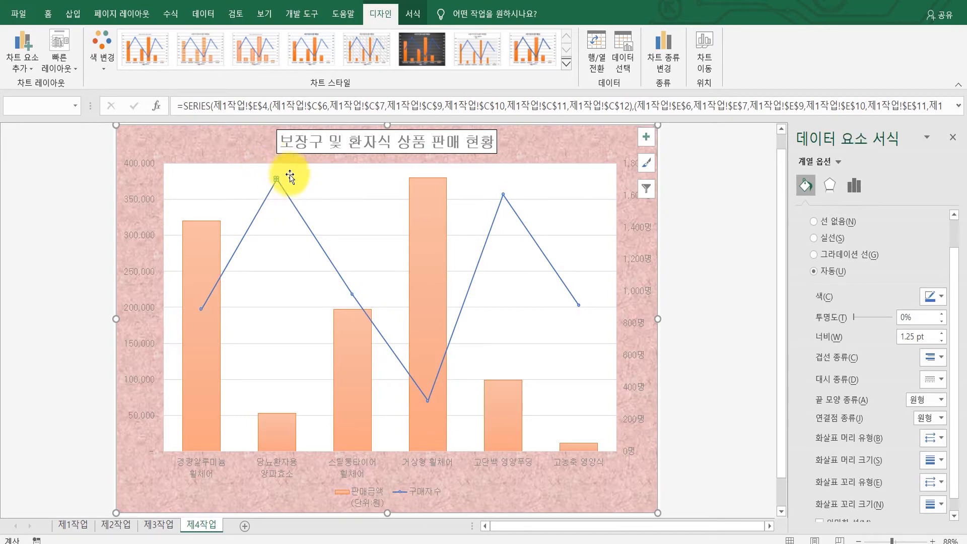
right_click(278, 180)
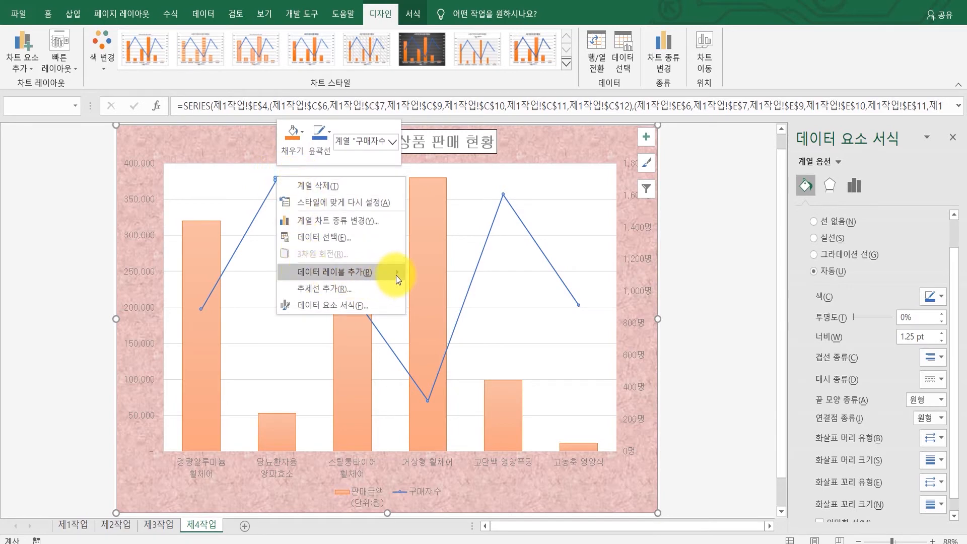
mouse_move(396, 275)
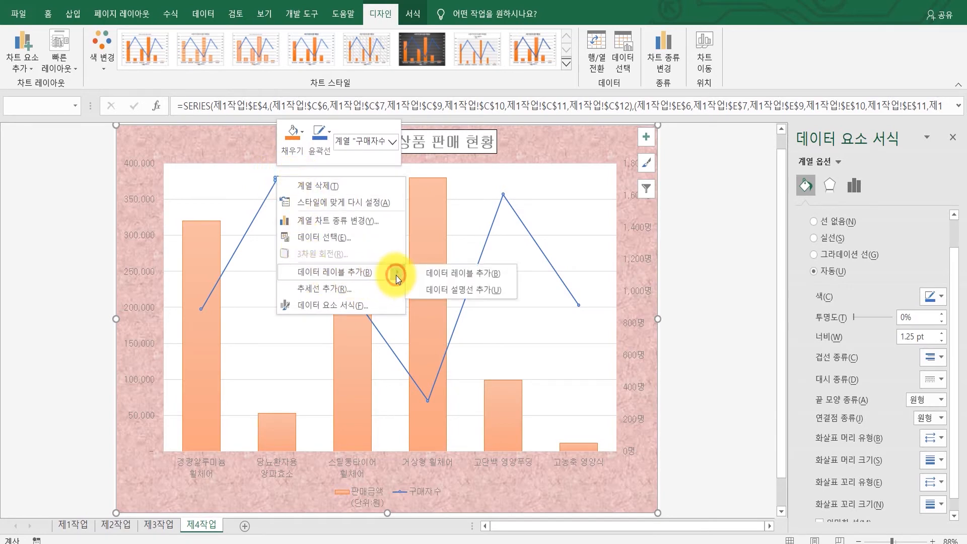
left_click(431, 274)
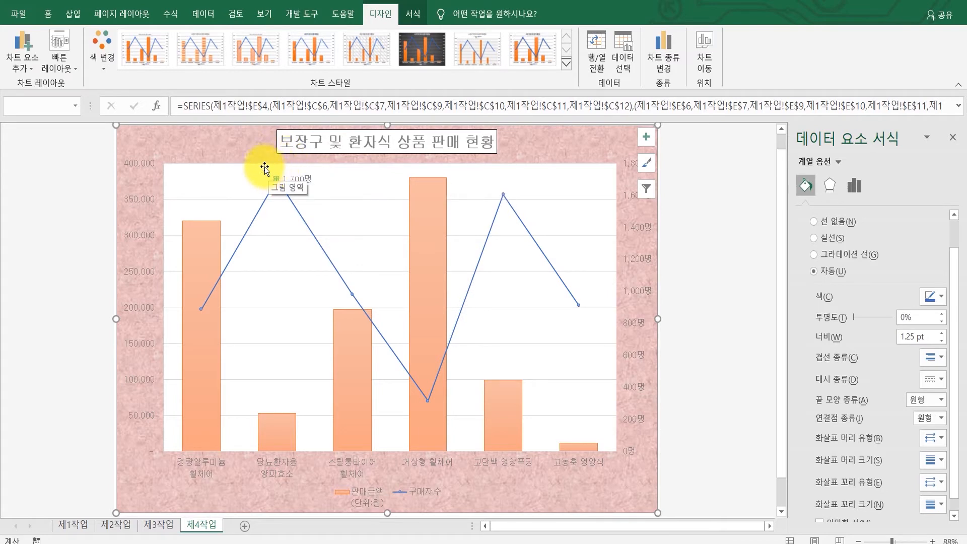
Position the 당뇨환자용 양파효소 data label above its point (위쪽) and close the formatting pane
left_click(304, 182)
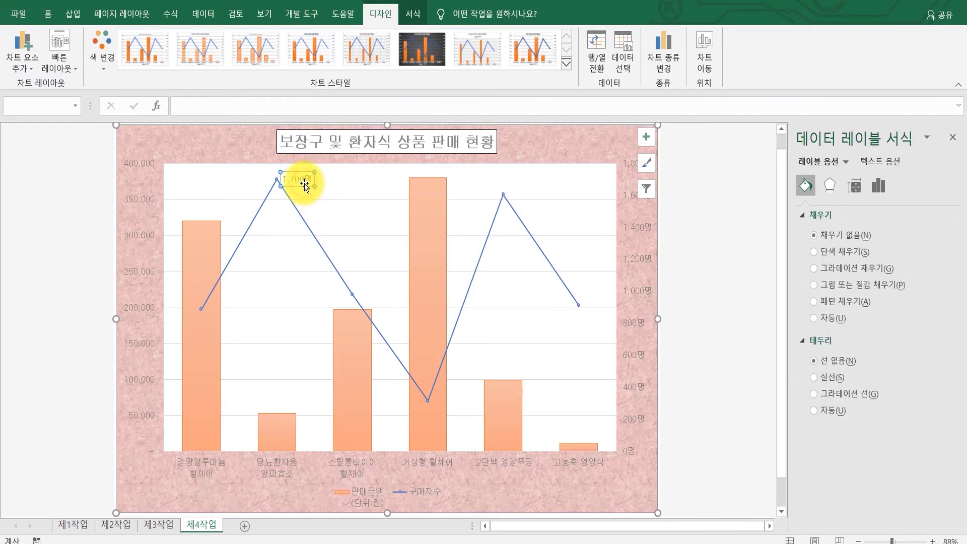
left_click(876, 185)
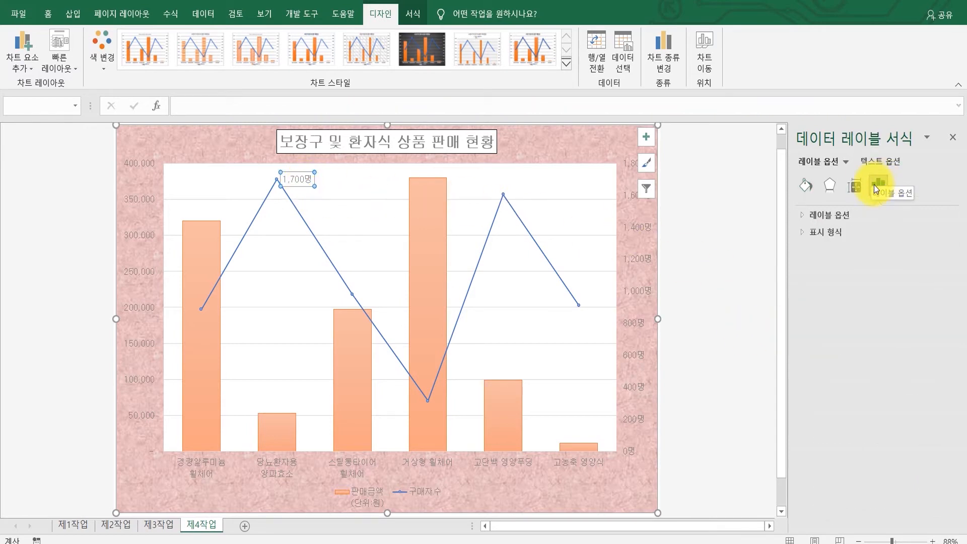
left_click(819, 216)
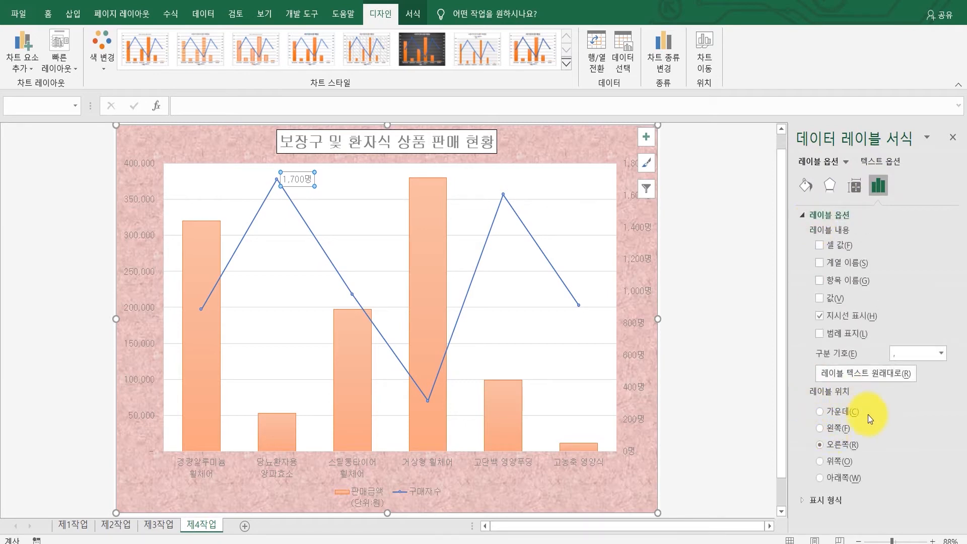
left_click(822, 463)
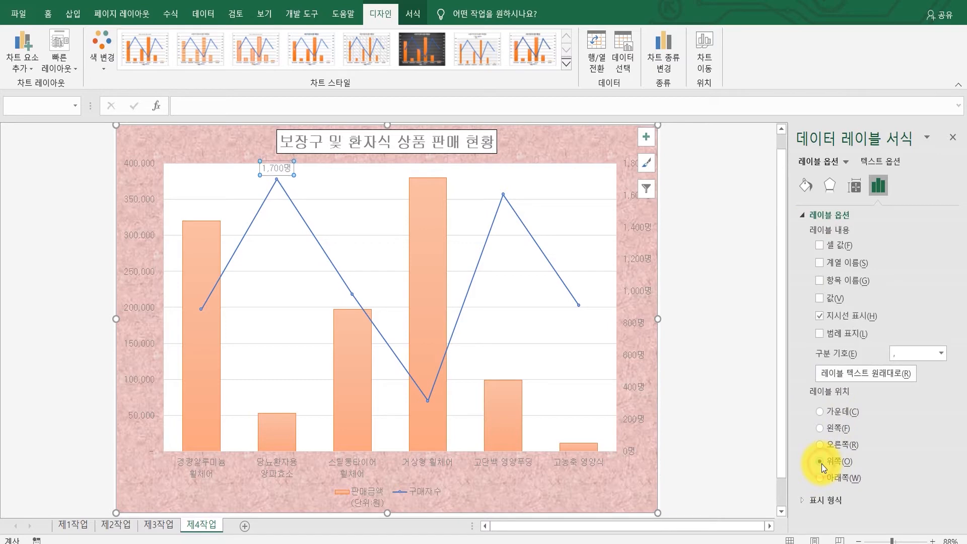
left_click(952, 137)
Format the chart's major horizontal gridlines with a dashed line style (파선)
mouse_move(291, 245)
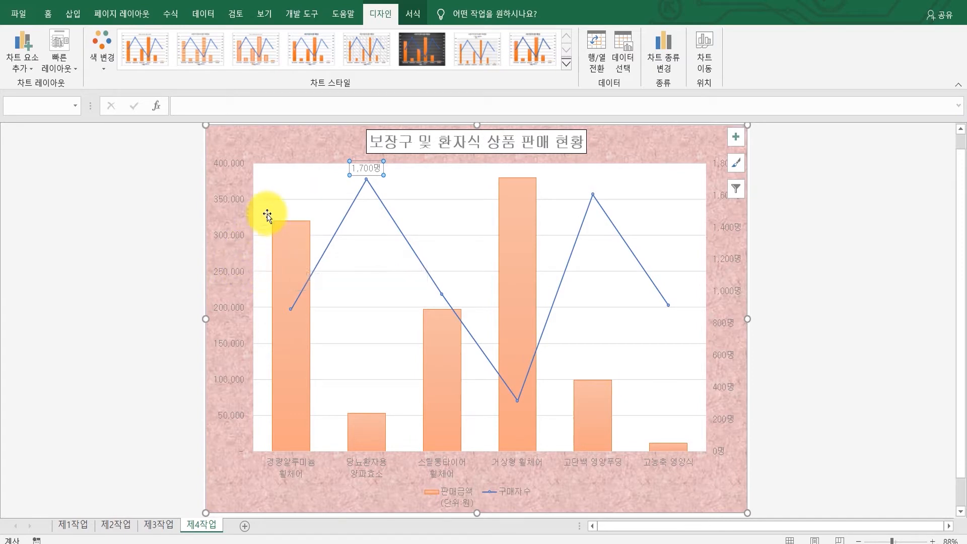
double_click(271, 199)
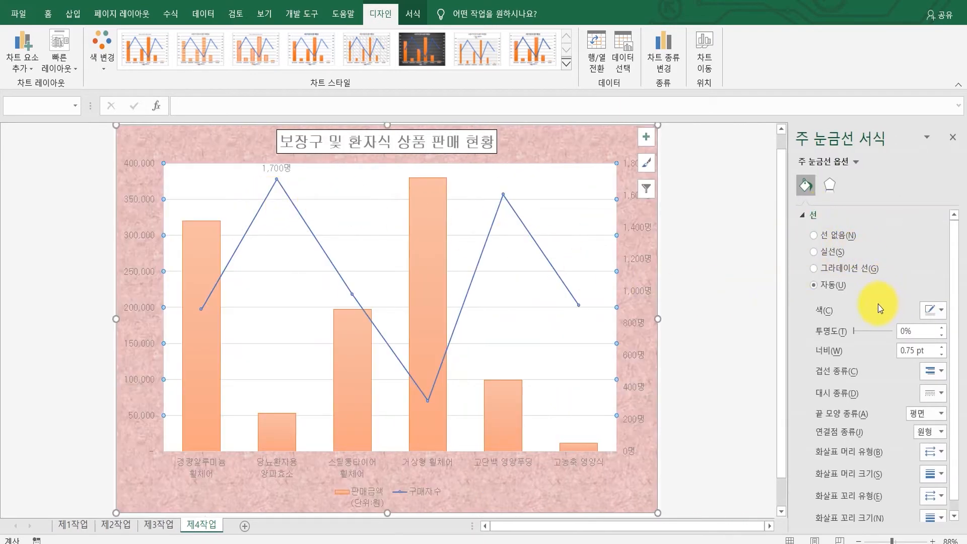
scroll(878, 304, "down", 1)
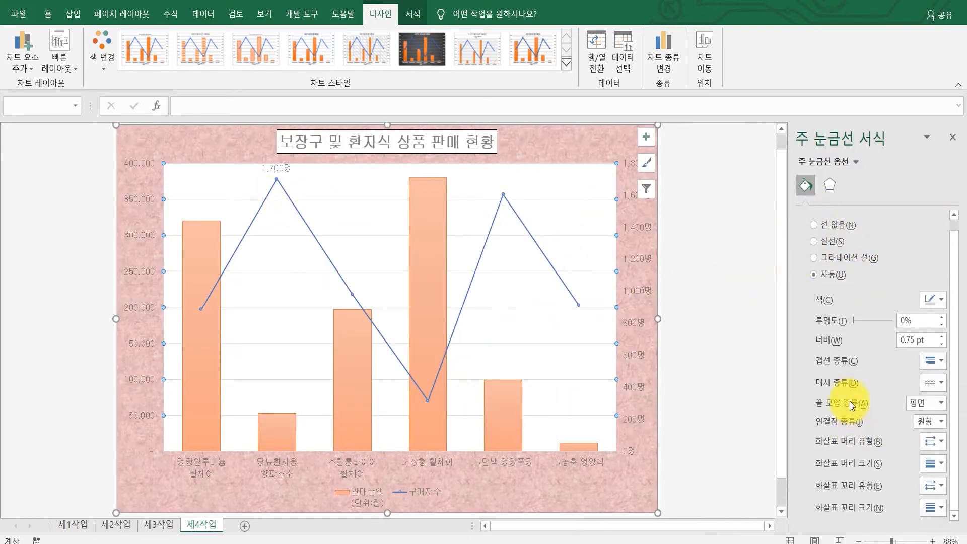
left_click(934, 389)
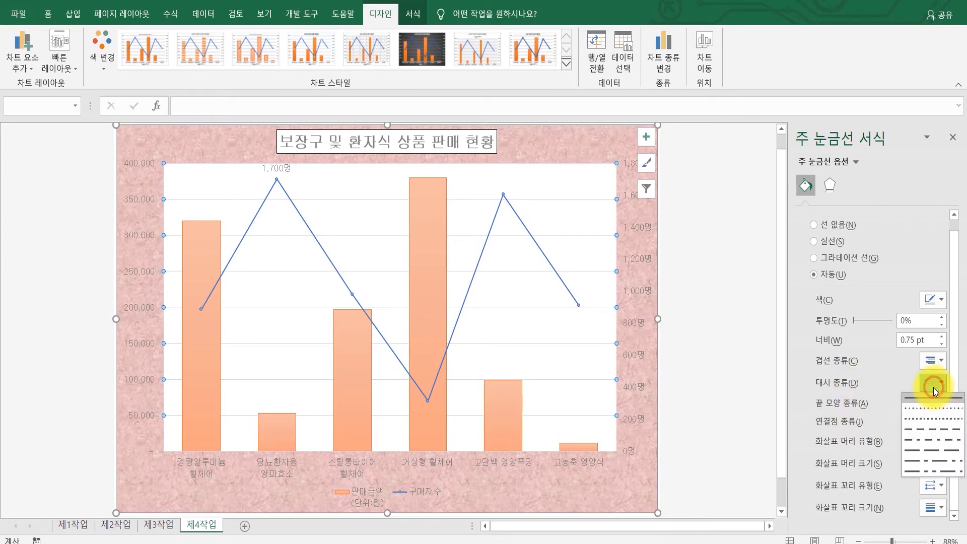
left_click(930, 430)
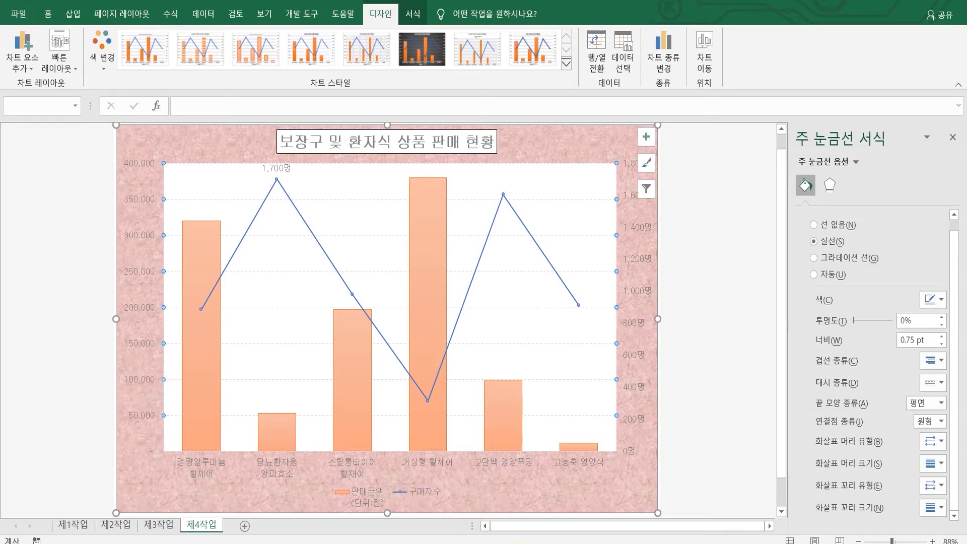
Compare the chart's axes and legend in Excel with the 출력형태 sample in the task sheet PDF
left_click(529, 543)
scroll(429, 453, "down", 3)
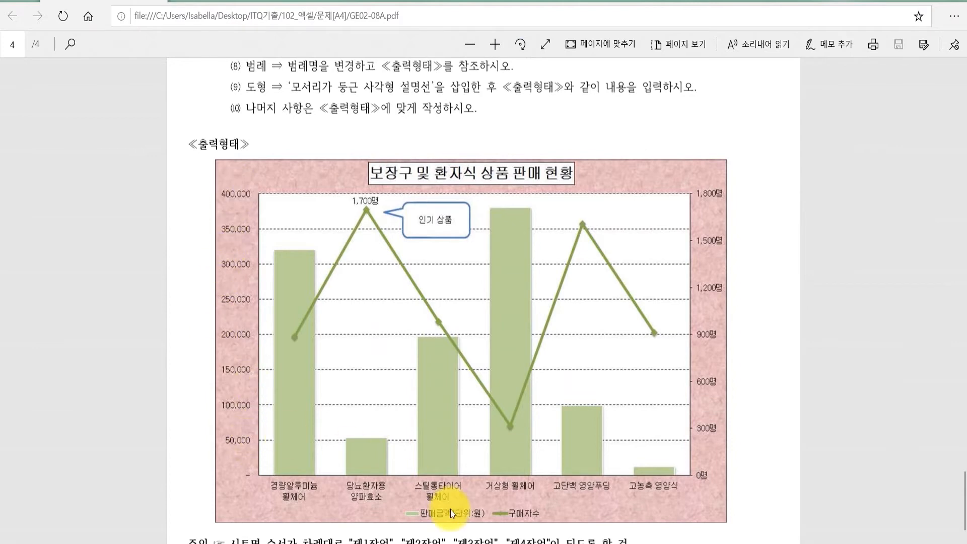
left_click(422, 485)
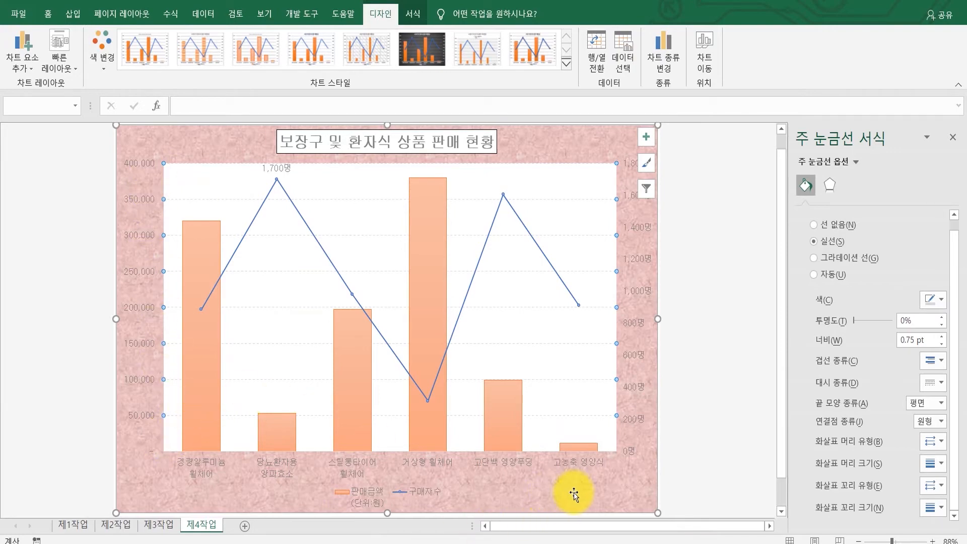
key("alt+Tab")
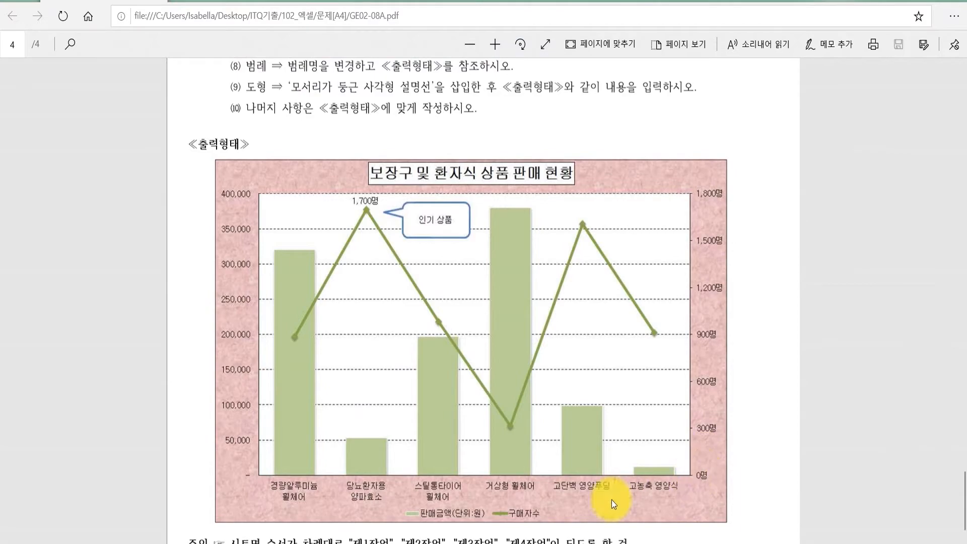
key("alt+Tab")
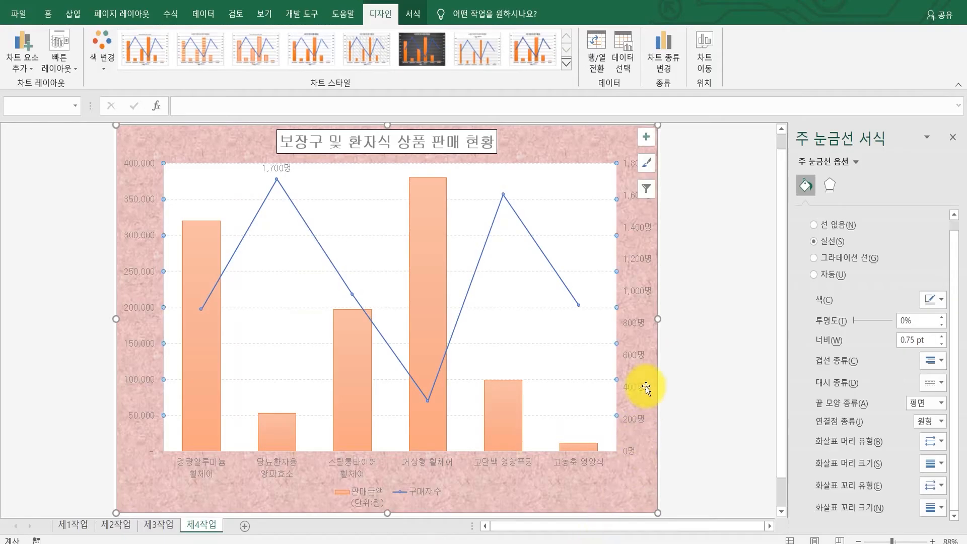
key("alt+Tab")
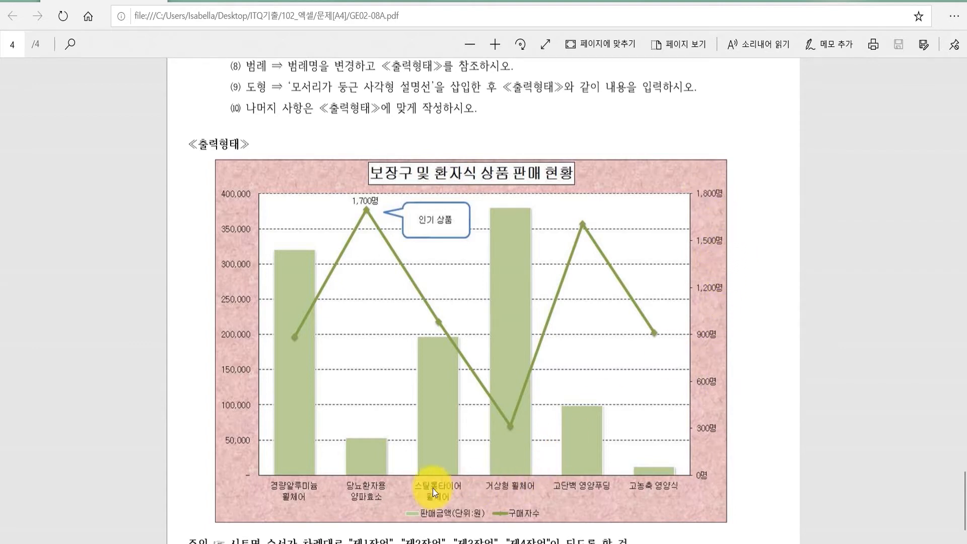
key("alt+Tab")
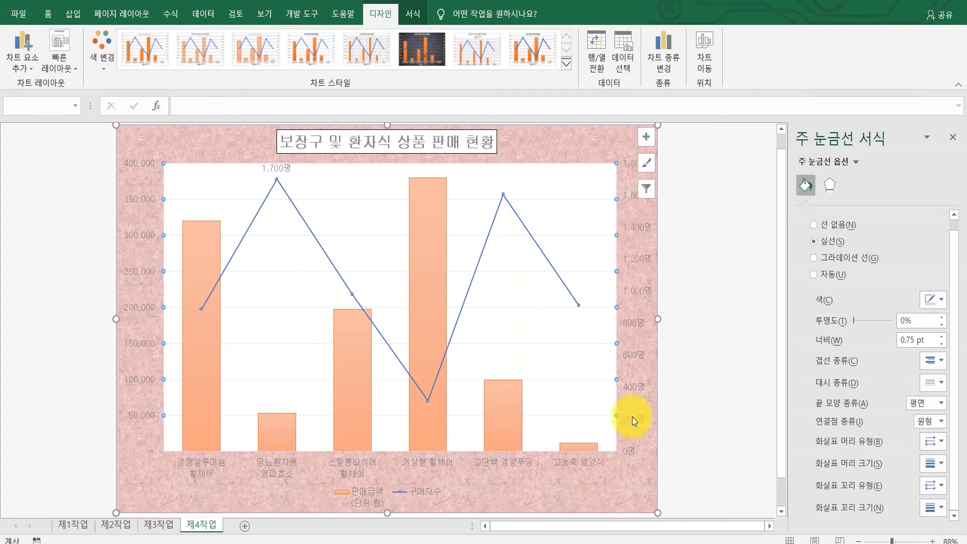
Set the major unit (기본) of the secondary vertical axis to 300 and close the formatting pane
left_click(638, 387)
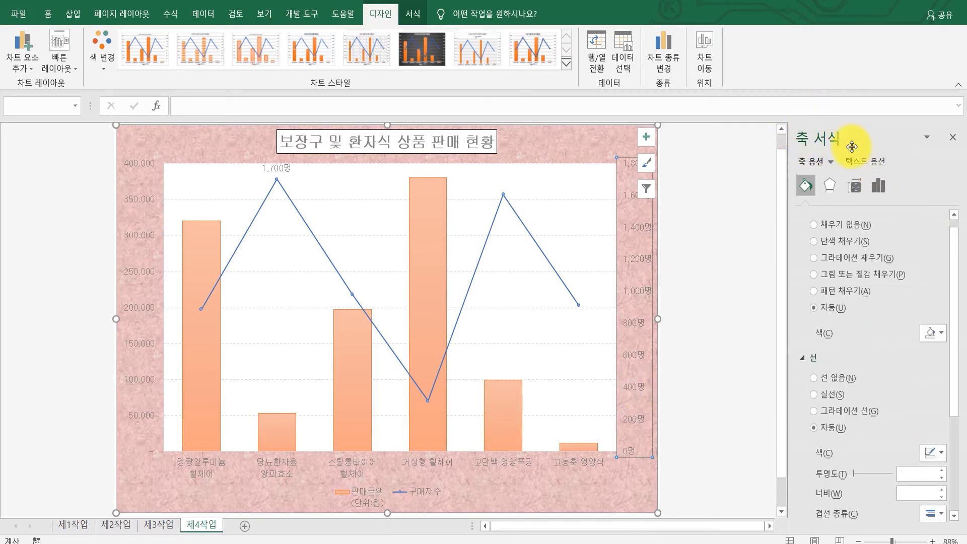
left_click(874, 191)
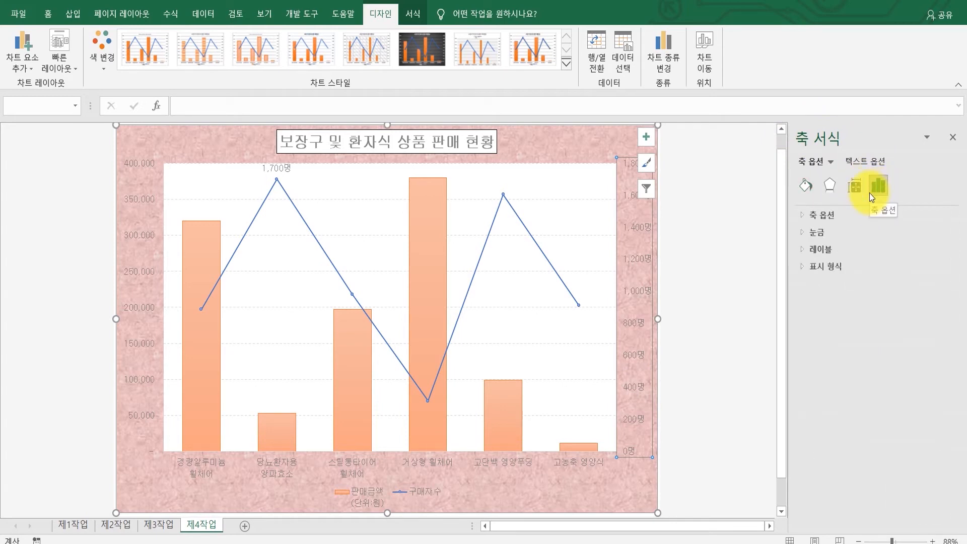
left_click(804, 216)
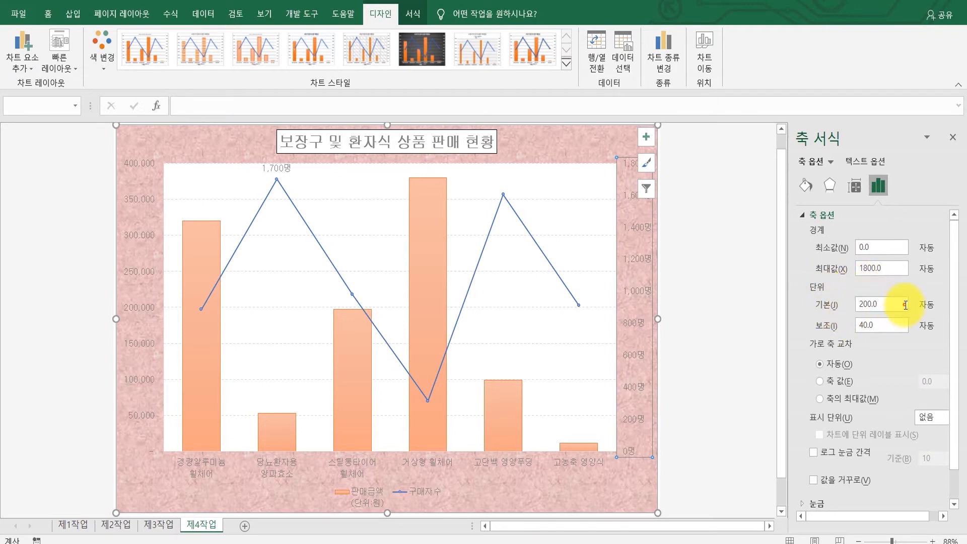
left_click_drag(906, 306, 836, 306)
type("300")
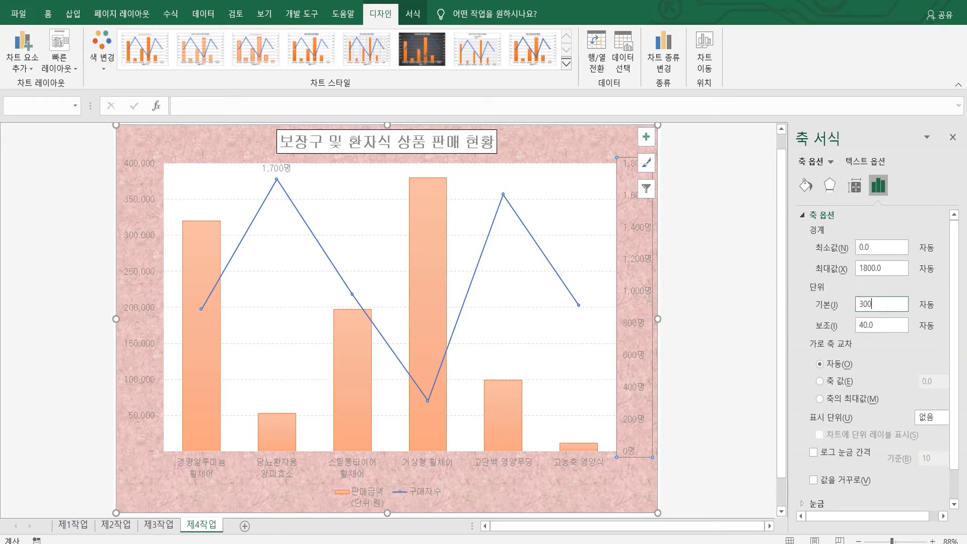
key("Return")
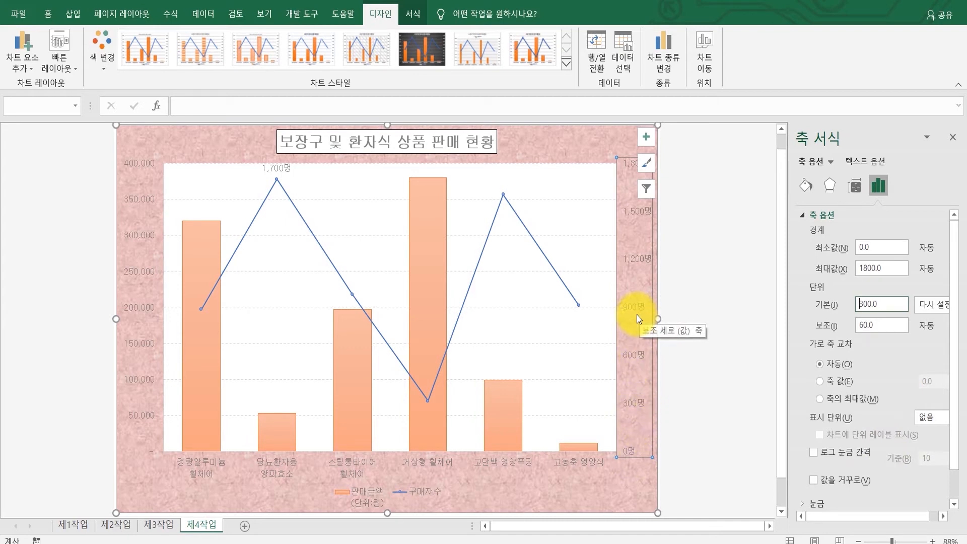
left_click(953, 137)
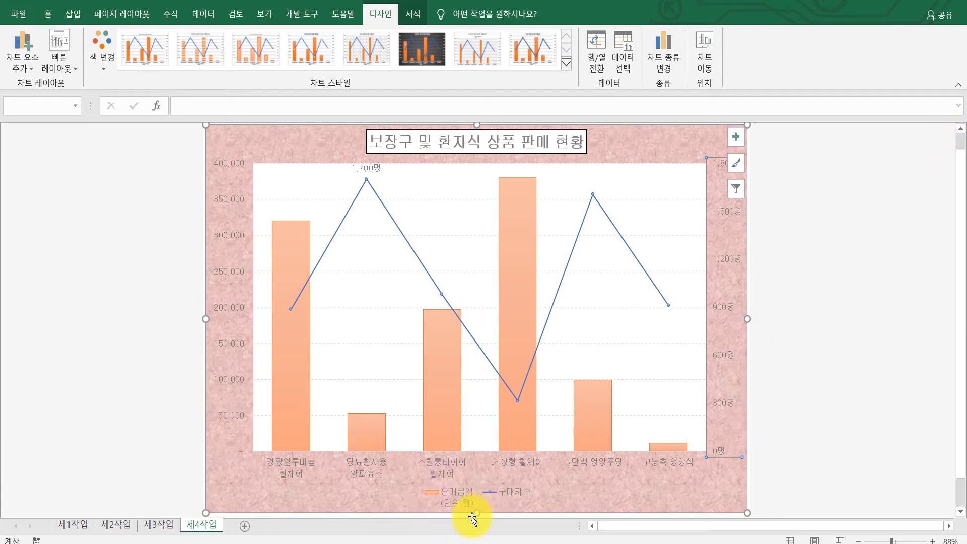
Check the sample legend in the task sheet PDF, and open the data source selection from the chart's legend in Excel
key("alt+Tab")
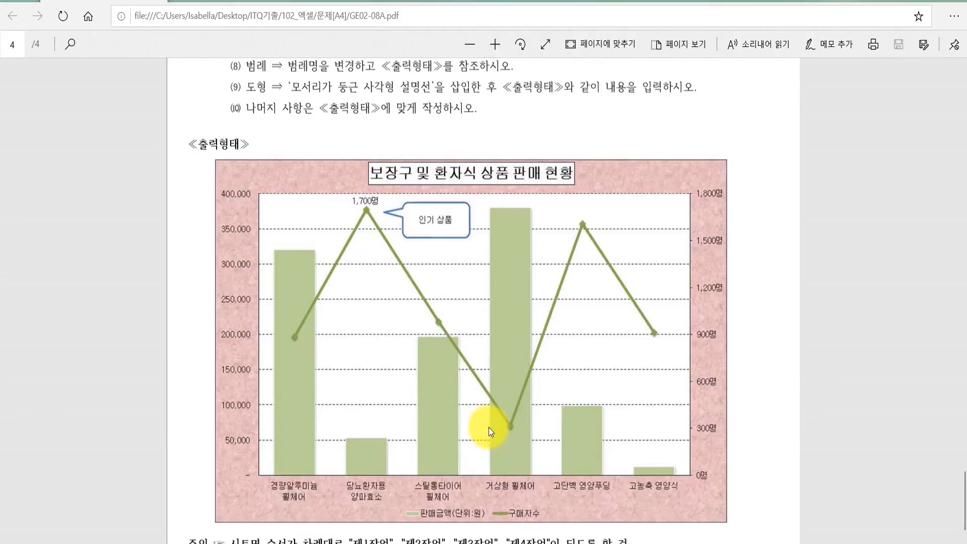
scroll(484, 433, "down", 2)
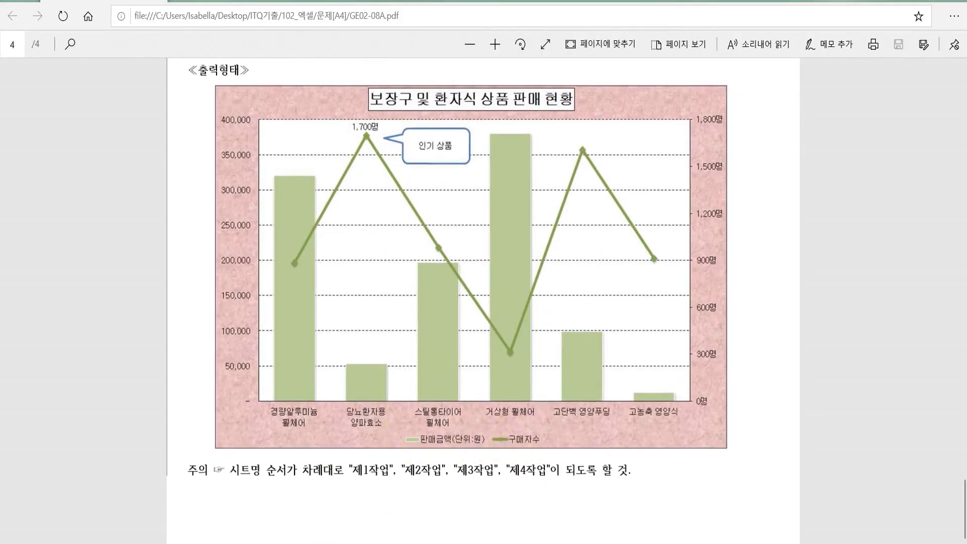
key("alt+Tab")
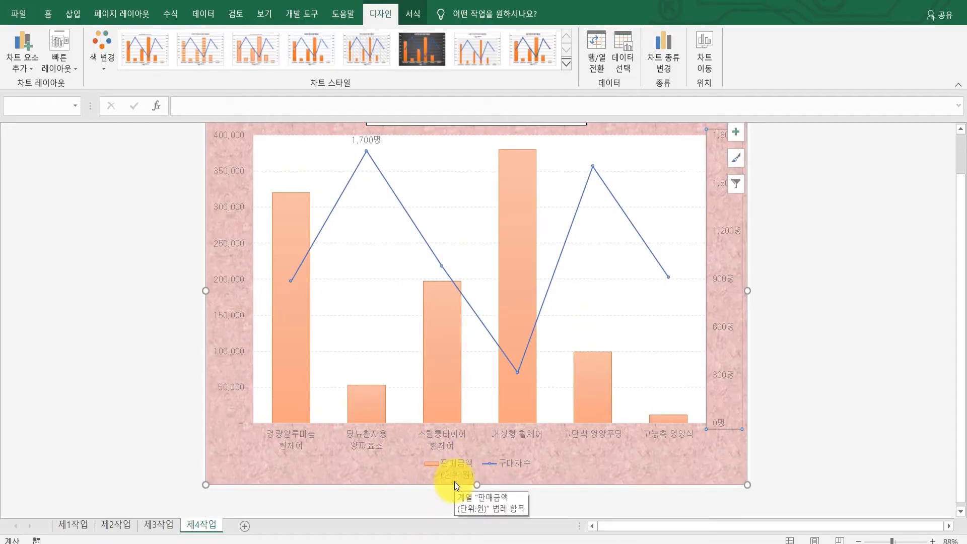
left_click(468, 473)
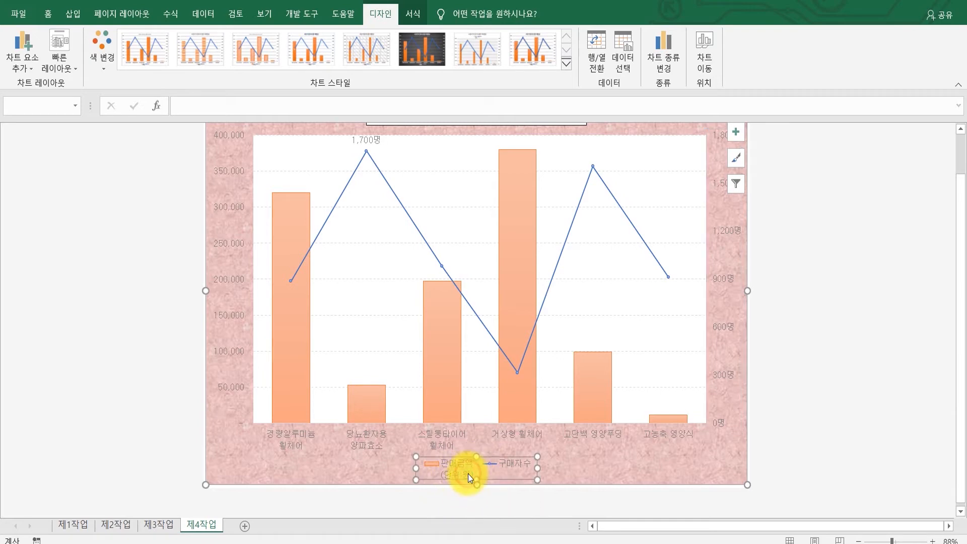
right_click(468, 474)
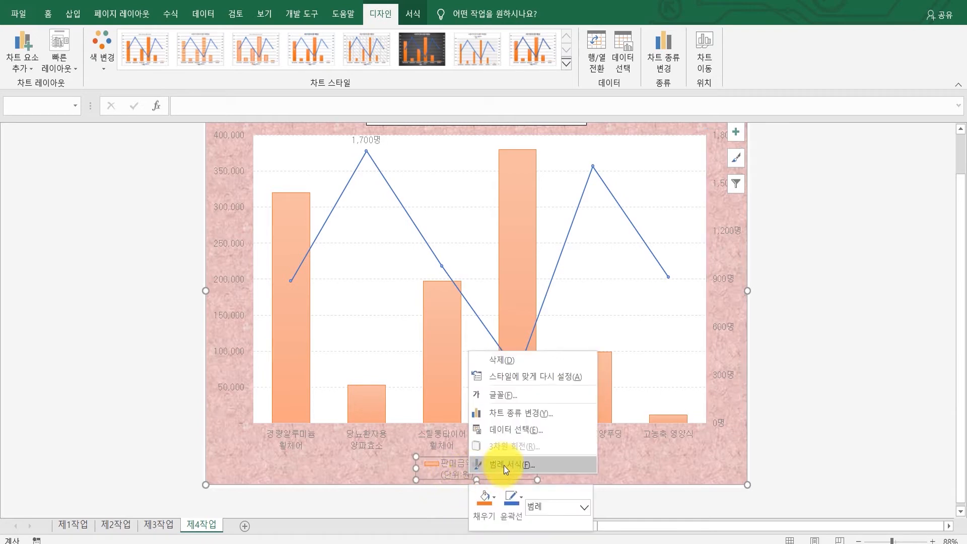
left_click(519, 427)
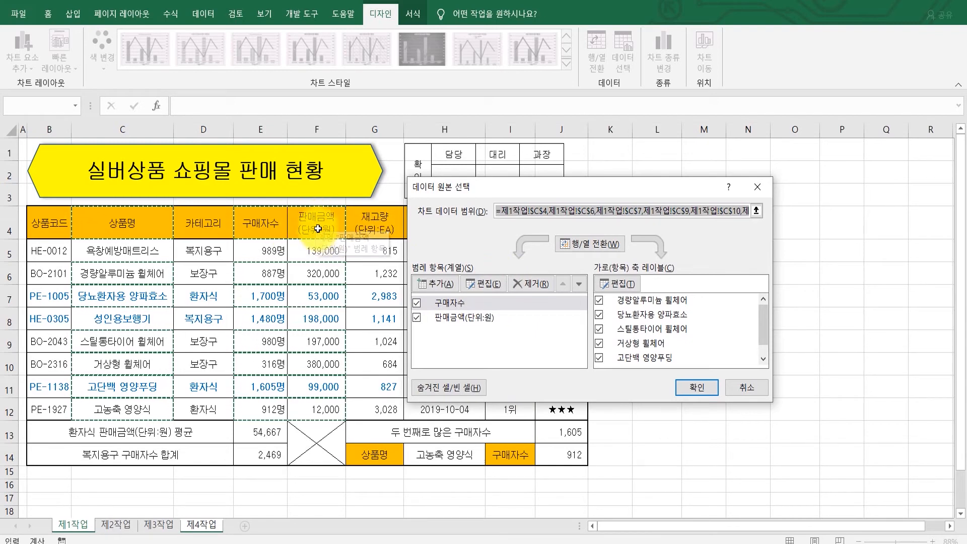
Replace the sales amount series' cell-linked name with the single-line text 판매금액(단위:원) and apply the data source changes
left_click(484, 320)
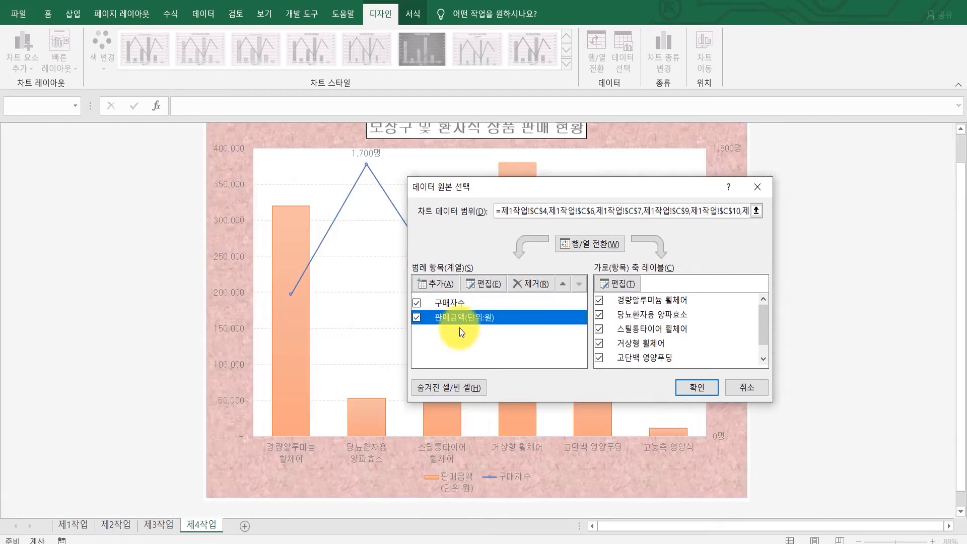
left_click(490, 285)
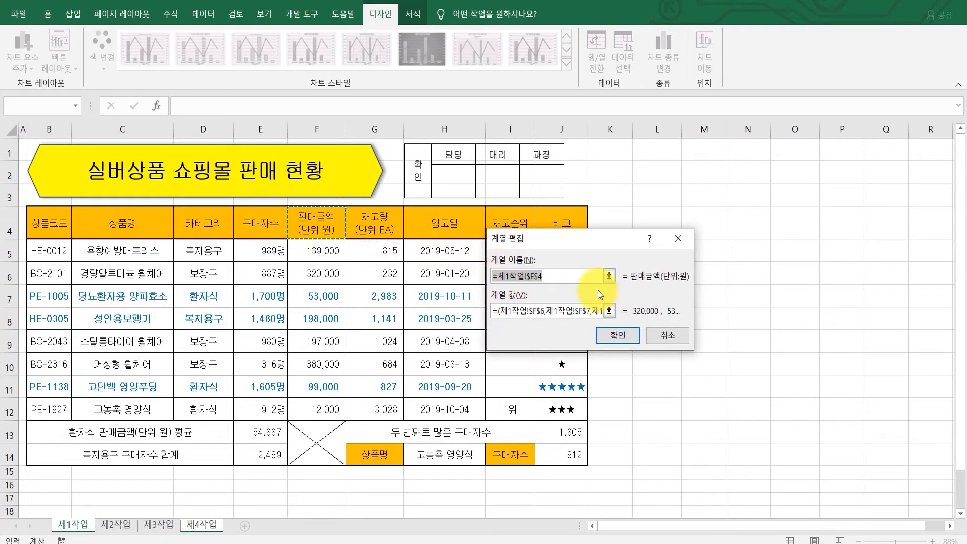
type("판매금")
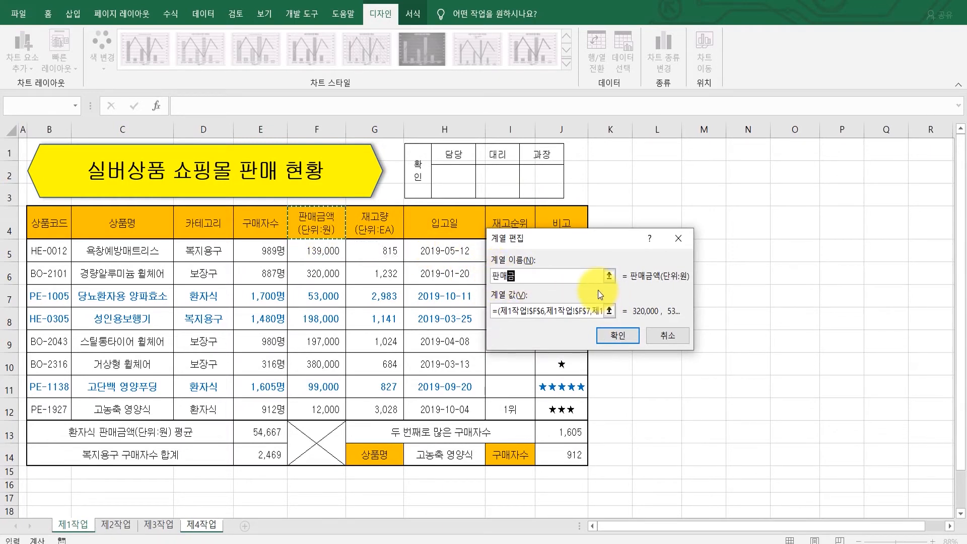
type("액(단위")
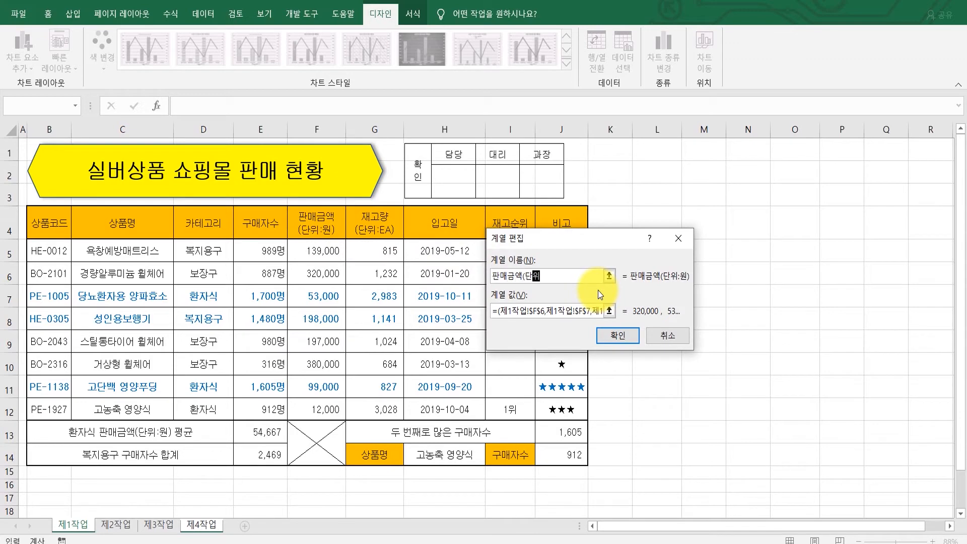
type(":원)")
left_click(606, 336)
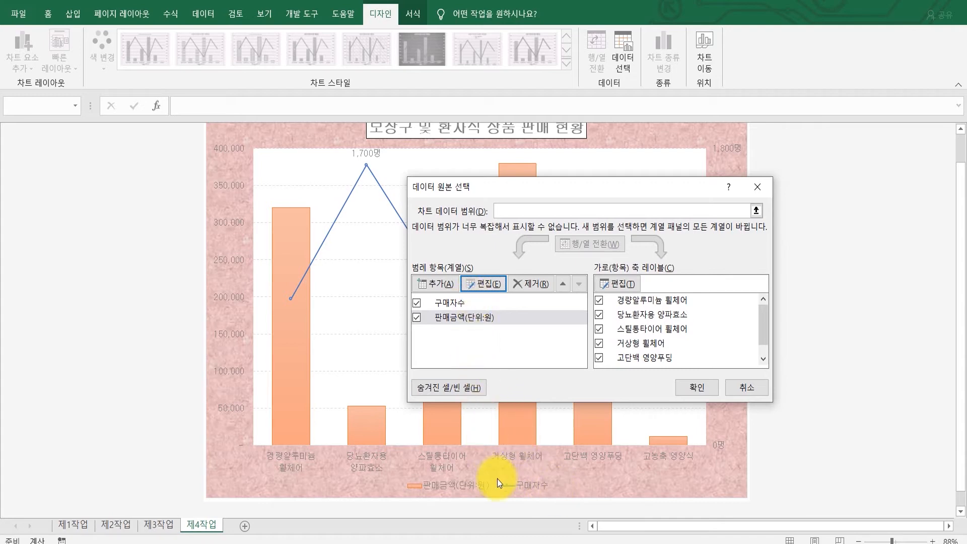
left_click(701, 390)
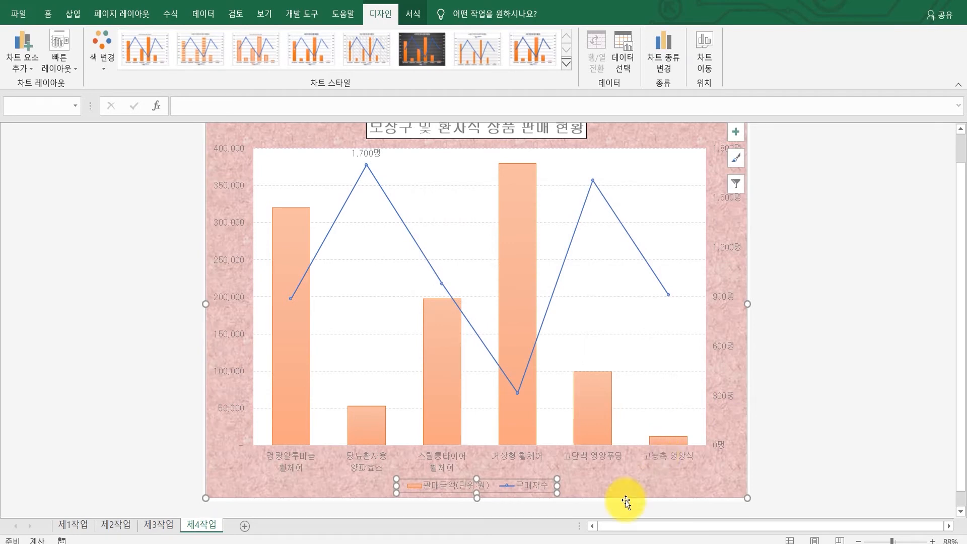
Select the whole chart area and set the font colour of all its text to automatic black
scroll(264, 233, "up", 1)
left_click(252, 156)
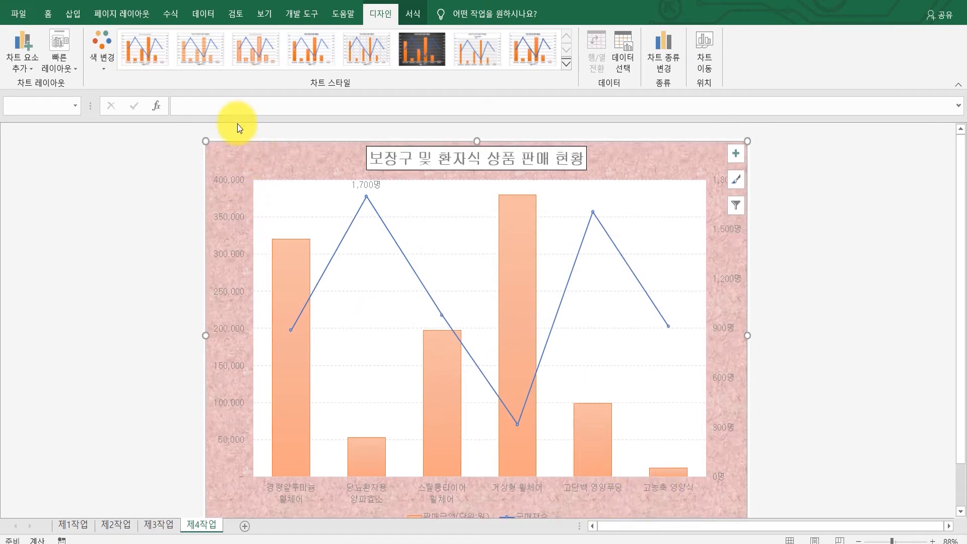
left_click(47, 14)
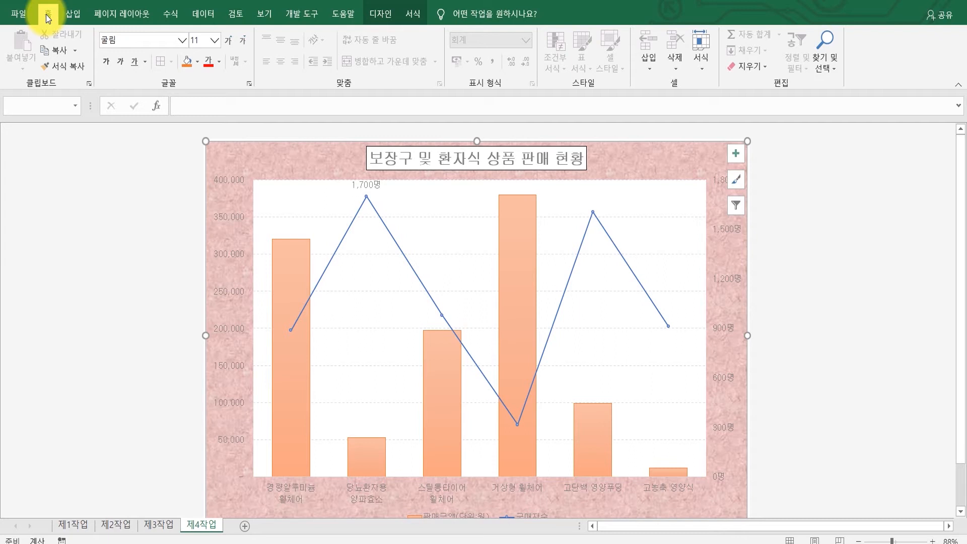
left_click(220, 63)
left_click(217, 77)
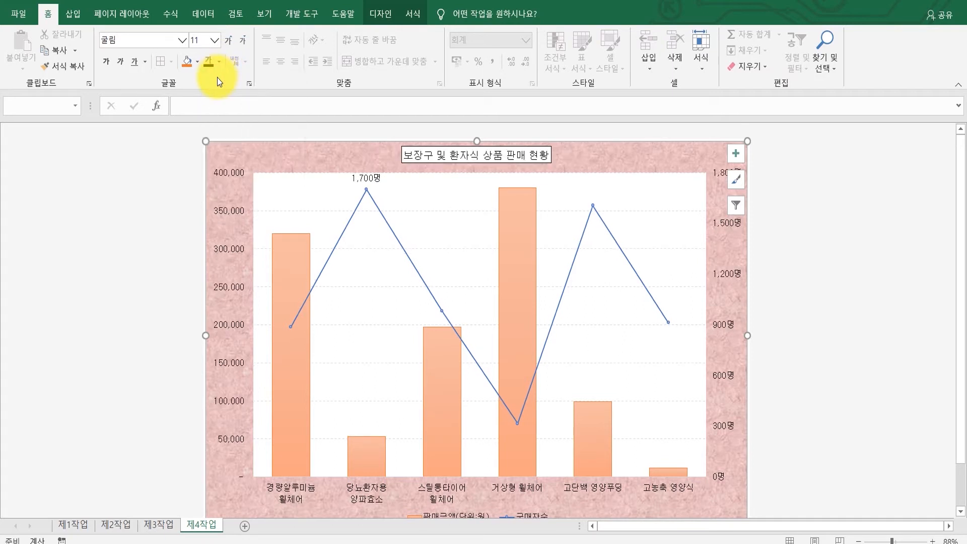
Set the chart title's font size to 20 and make it bold
left_click(414, 151)
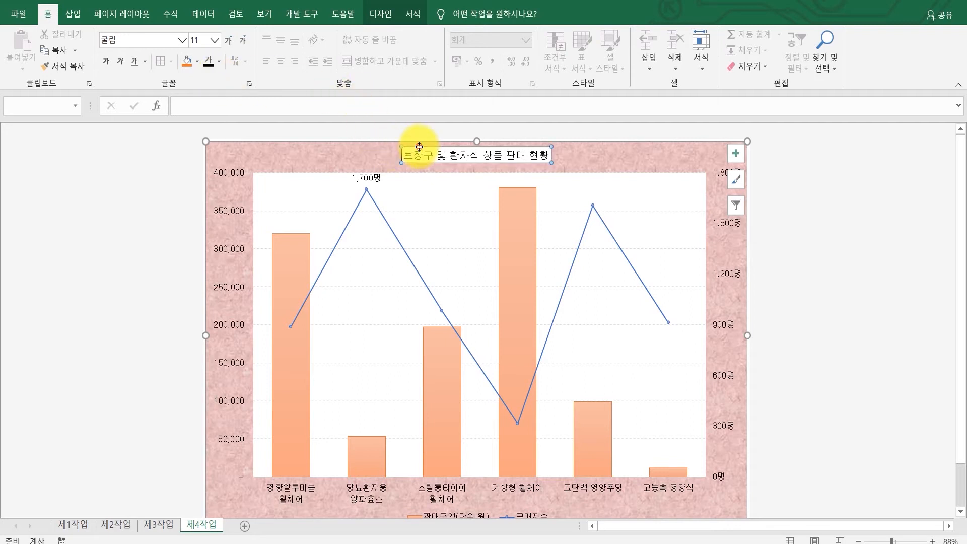
left_click(196, 40)
type("20")
key("Return")
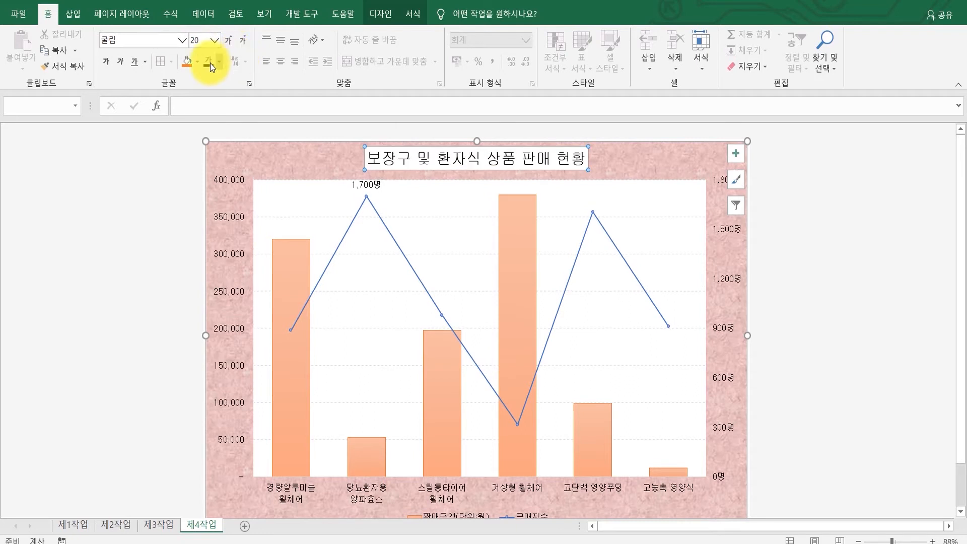
left_click(102, 64)
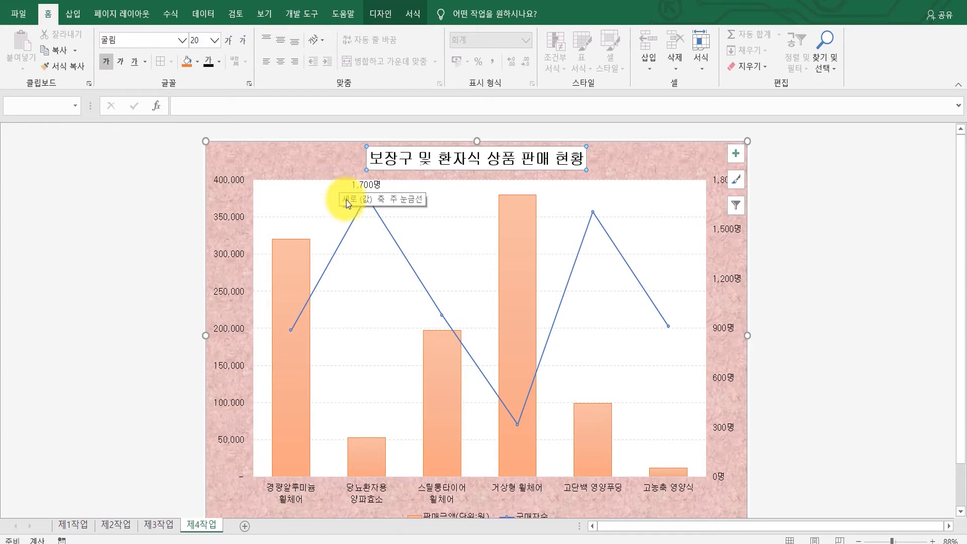
Check the callout instruction and the sample output chart in the task sheet PDF, and return to Excel
scroll(417, 352, "down", 2)
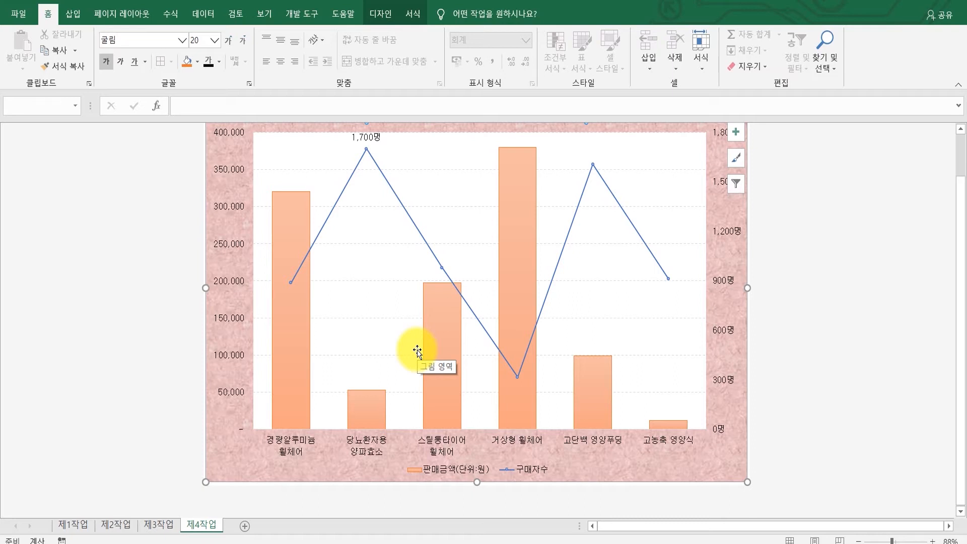
left_click(523, 543)
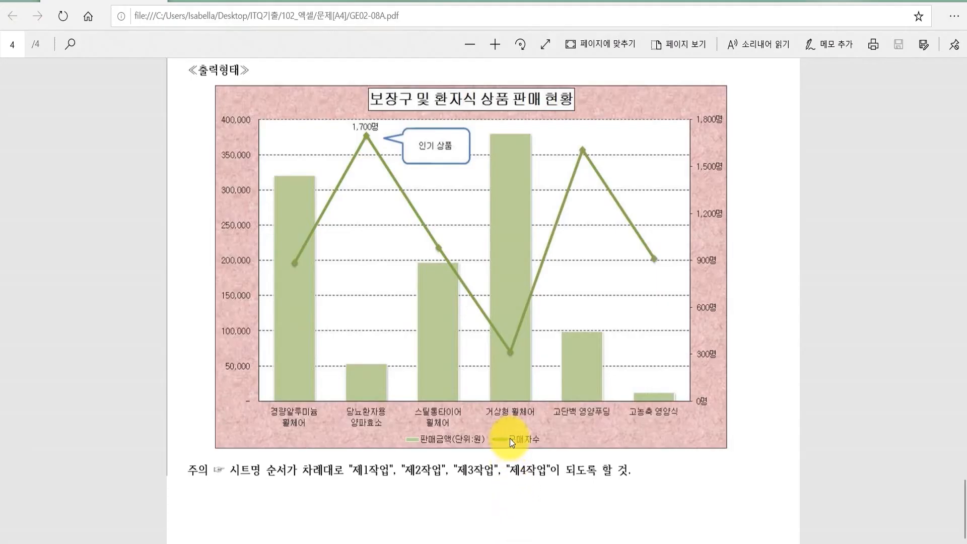
scroll(510, 439, "up", 2)
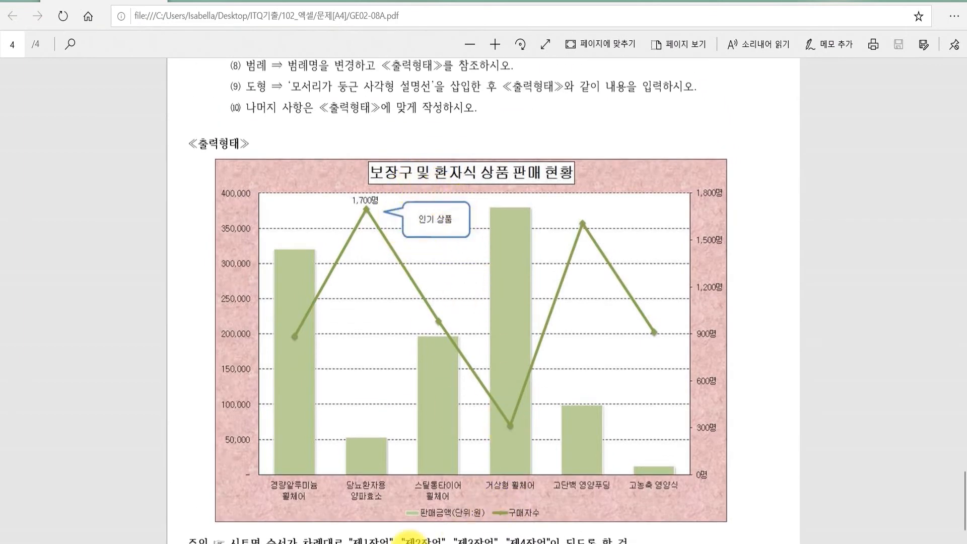
left_click(409, 541)
left_click(71, 14)
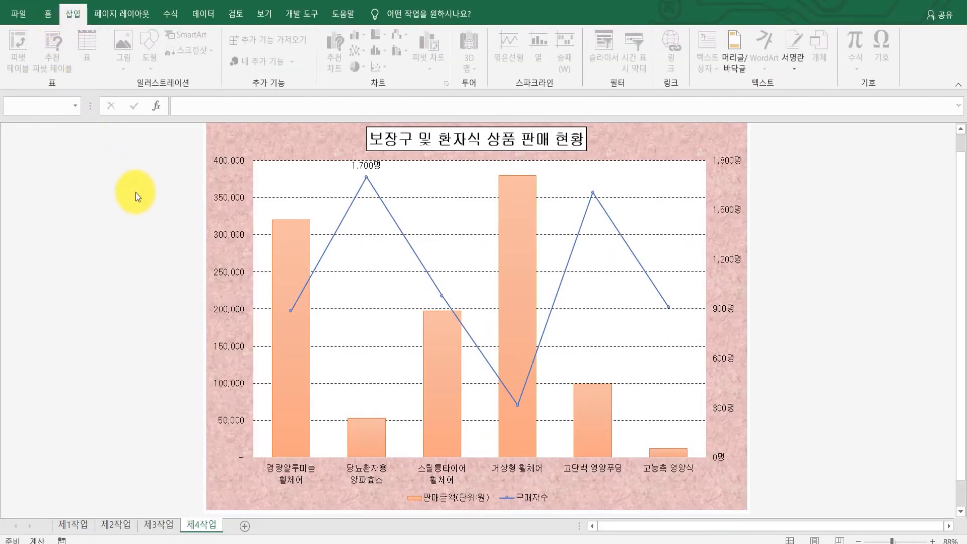
left_click(300, 153)
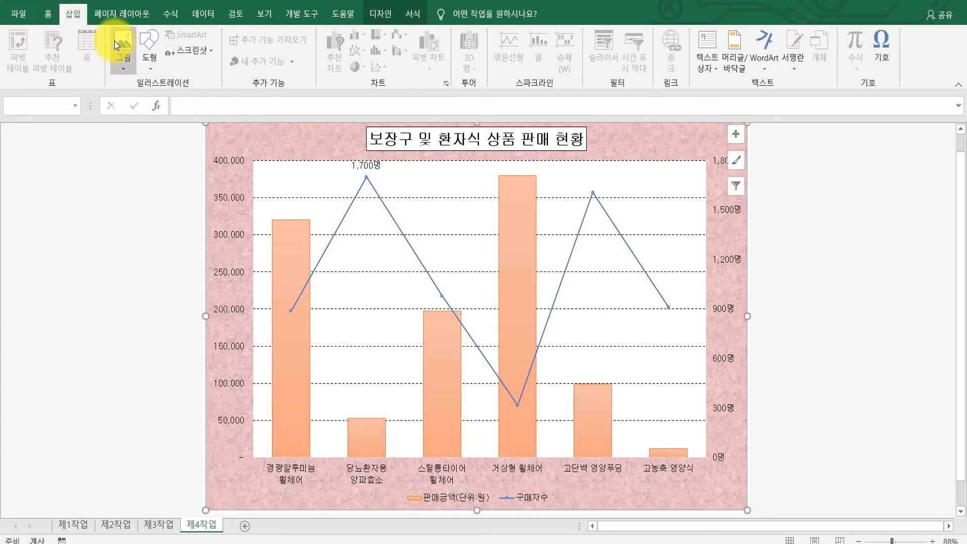
left_click(147, 55)
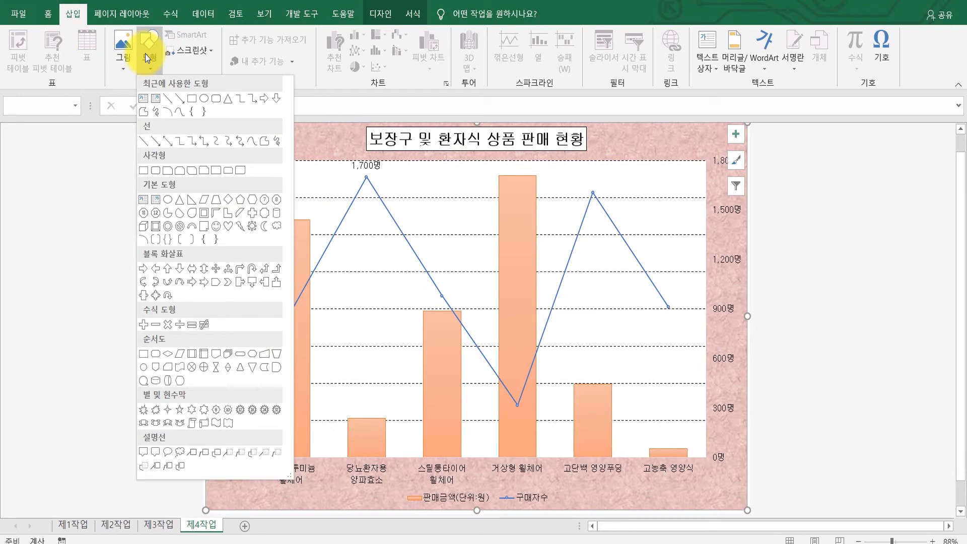
left_click(80, 255)
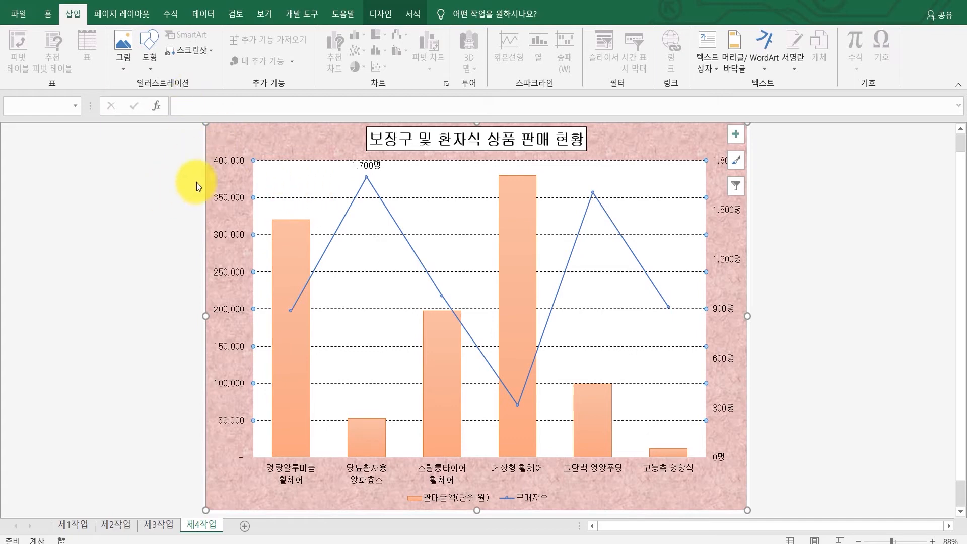
left_click(822, 265)
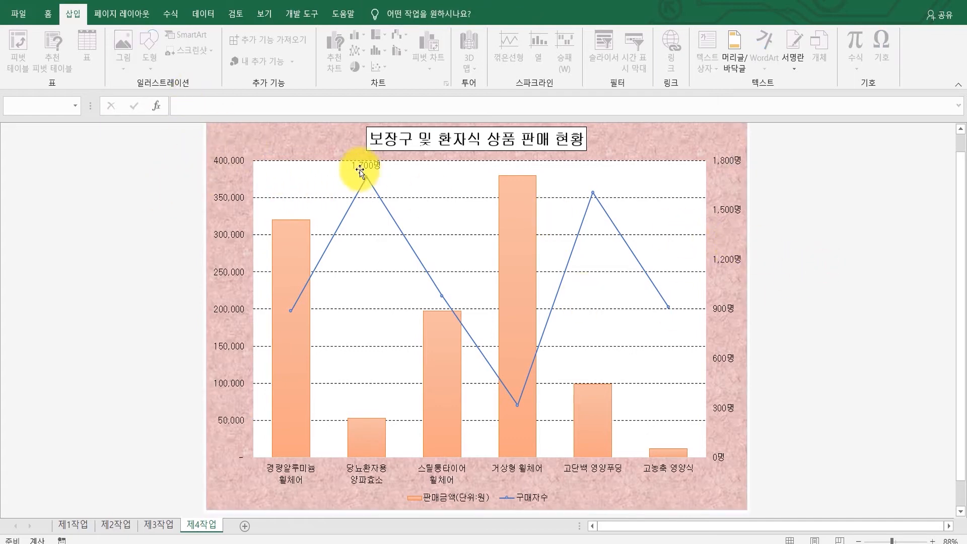
Insert a rounded rectangular callout about 3.68 cm wide and 1.2 cm high beside the 1,700명 label, with its tail pointing at that data point
left_click(320, 141)
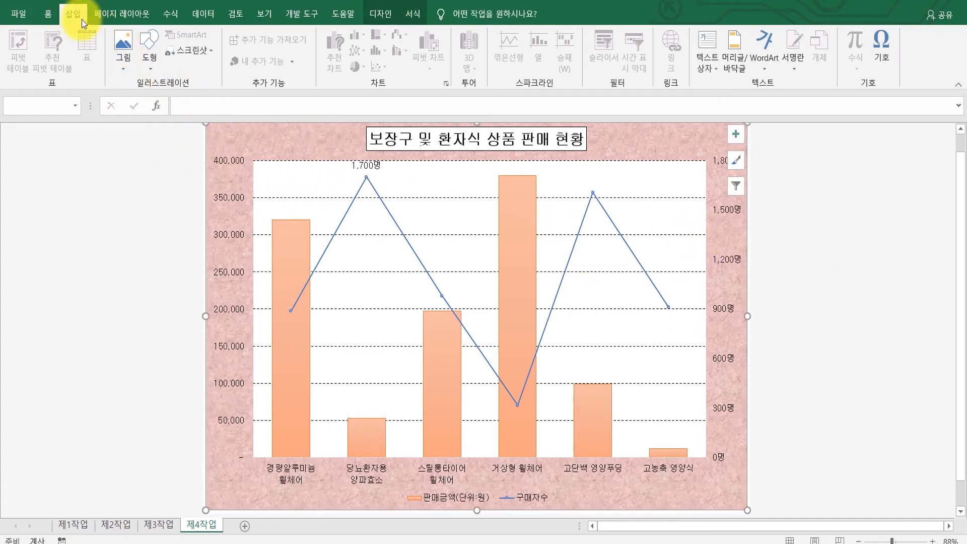
left_click(145, 66)
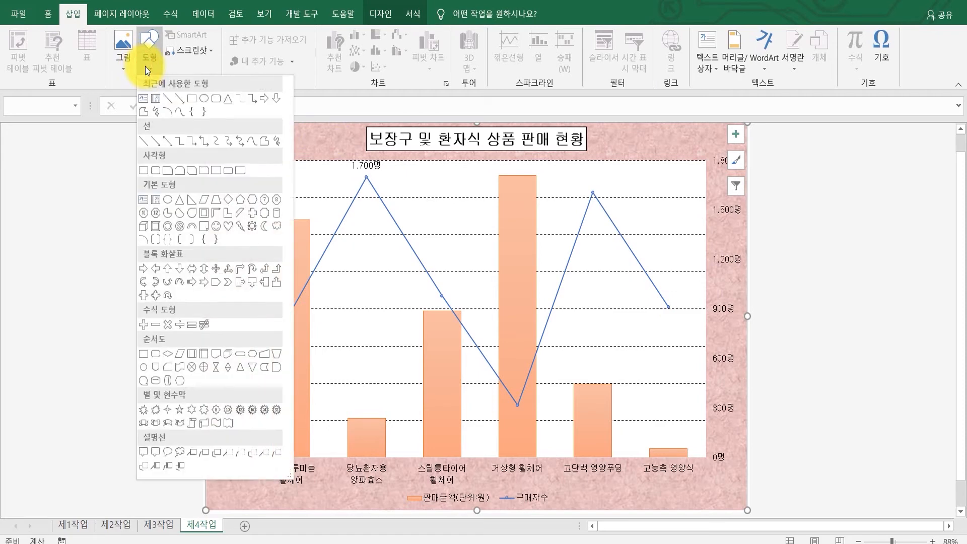
left_click(155, 451)
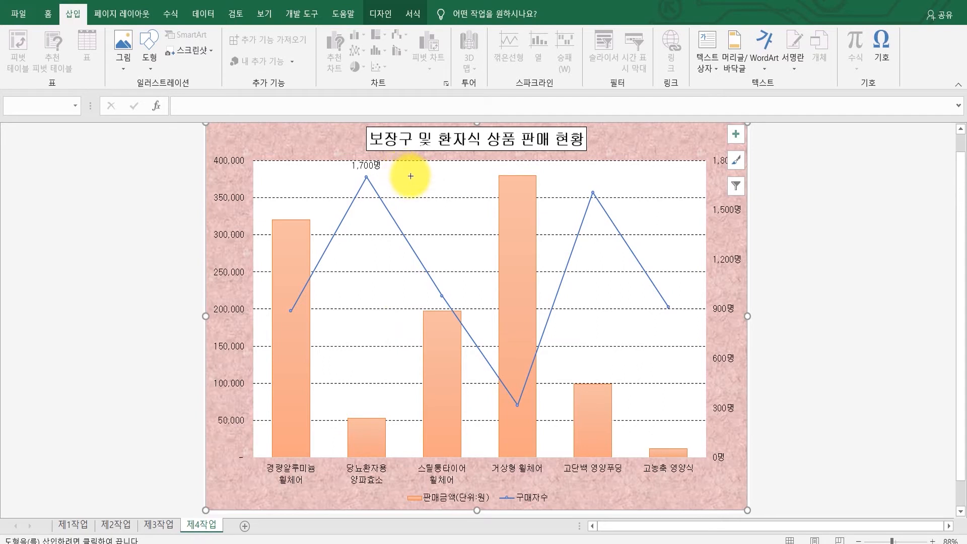
left_click_drag(411, 172, 488, 199)
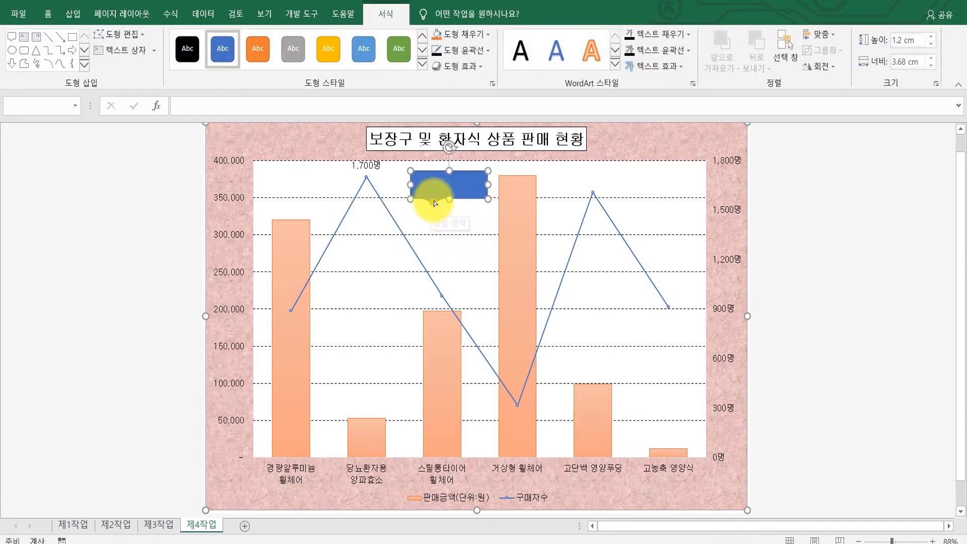
left_click_drag(434, 200, 433, 207)
left_click_drag(423, 212, 382, 183)
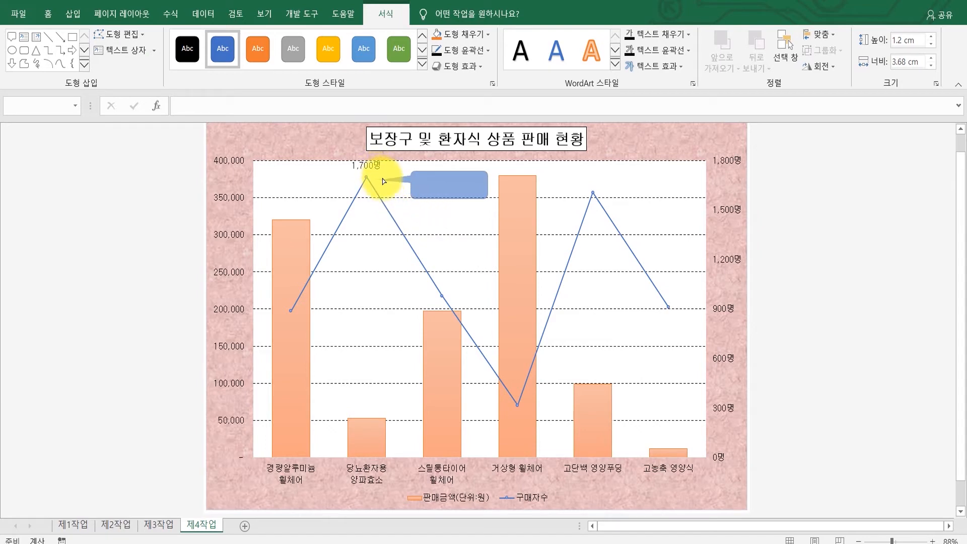
left_click_drag(387, 179, 387, 180)
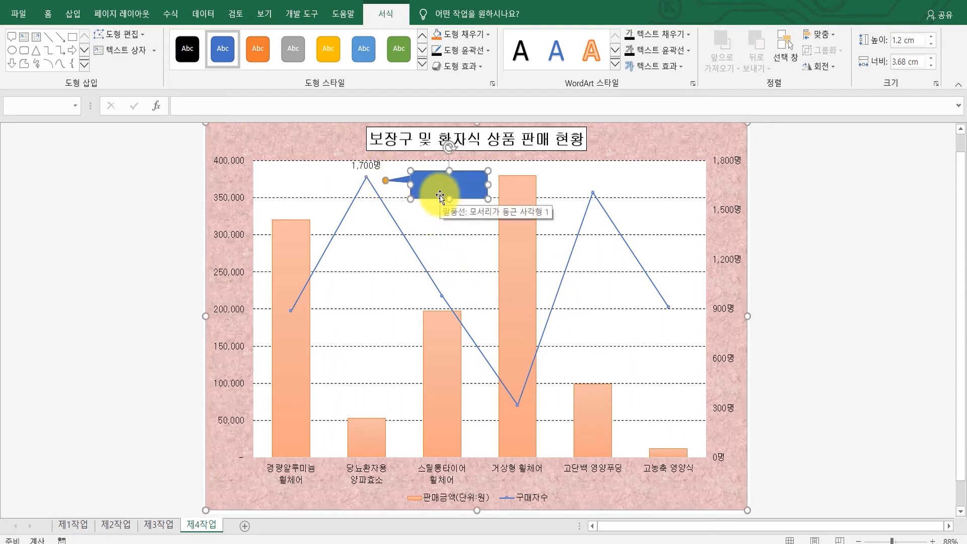
Enter 인기상품 in the callout as black text, centred vertically and horizontally
type("ㅇ")
type("인기상품")
left_click(46, 13)
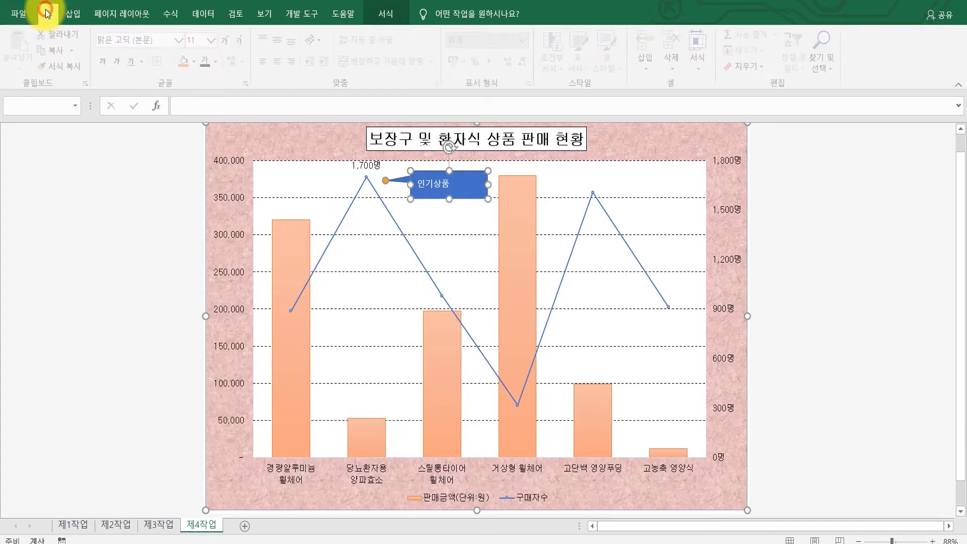
left_click(280, 44)
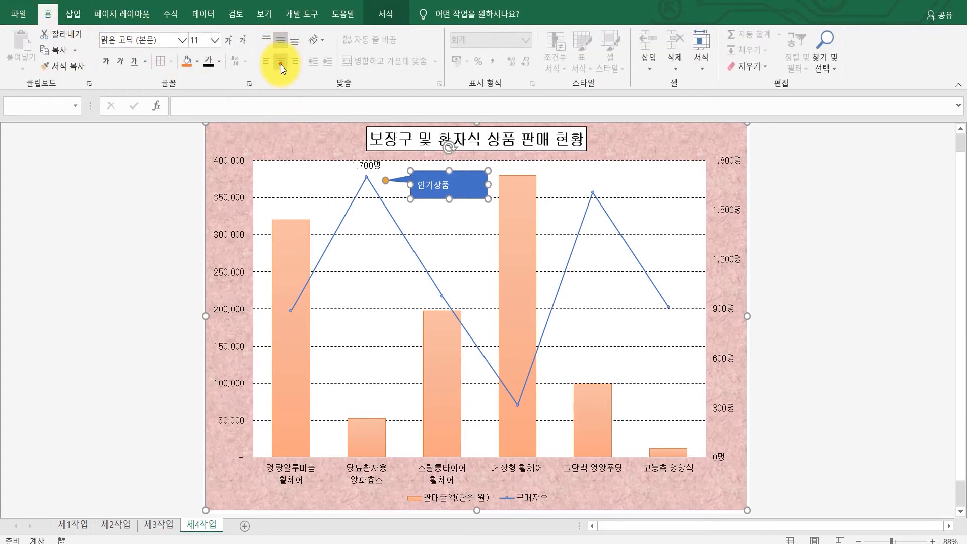
left_click(280, 61)
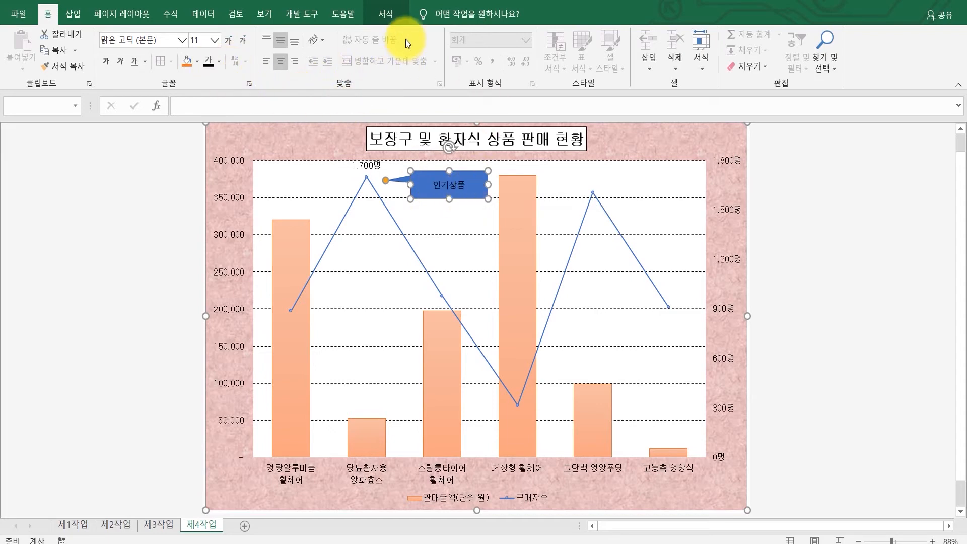
Set the callout's fill to automatic white and its outline colour to automatic black
left_click(391, 19)
left_click(472, 37)
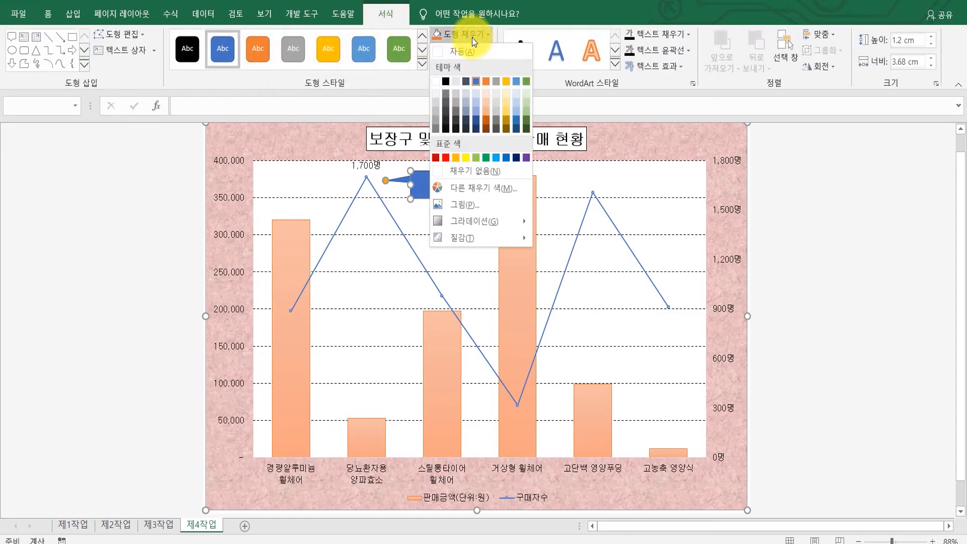
left_click(455, 56)
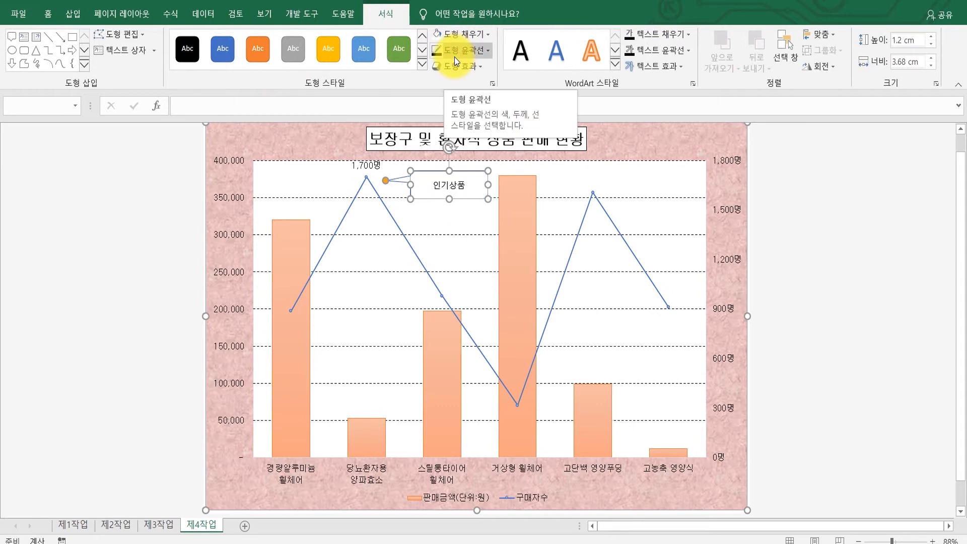
left_click(448, 226)
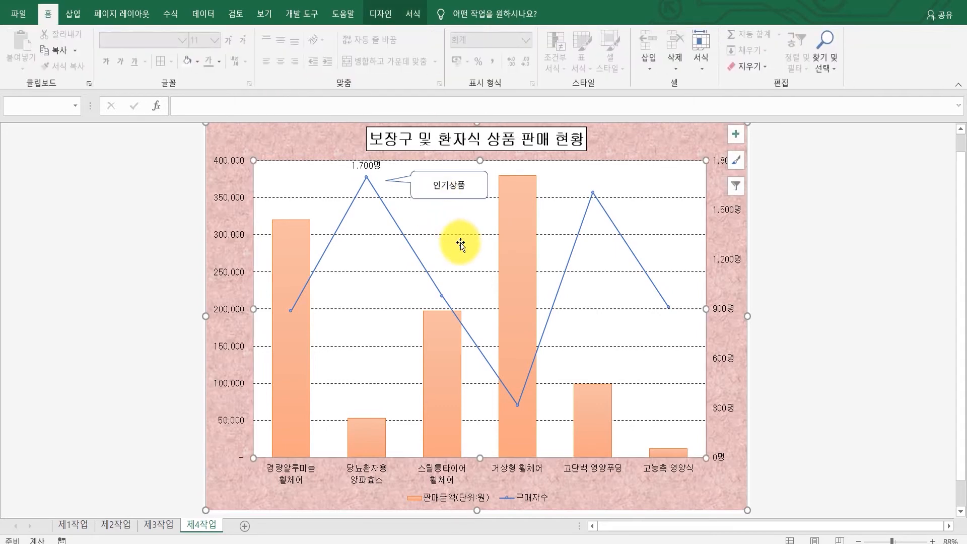
left_click(479, 192)
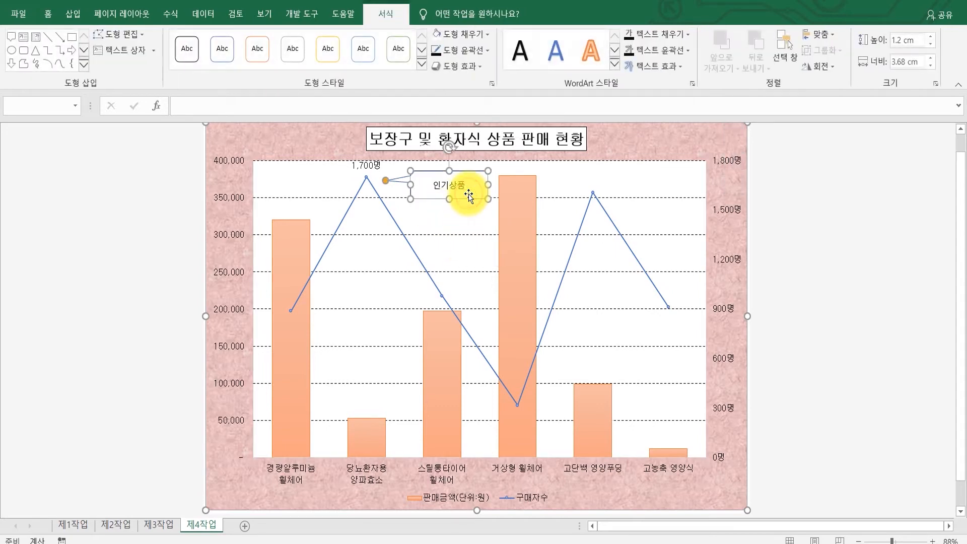
left_click(458, 48)
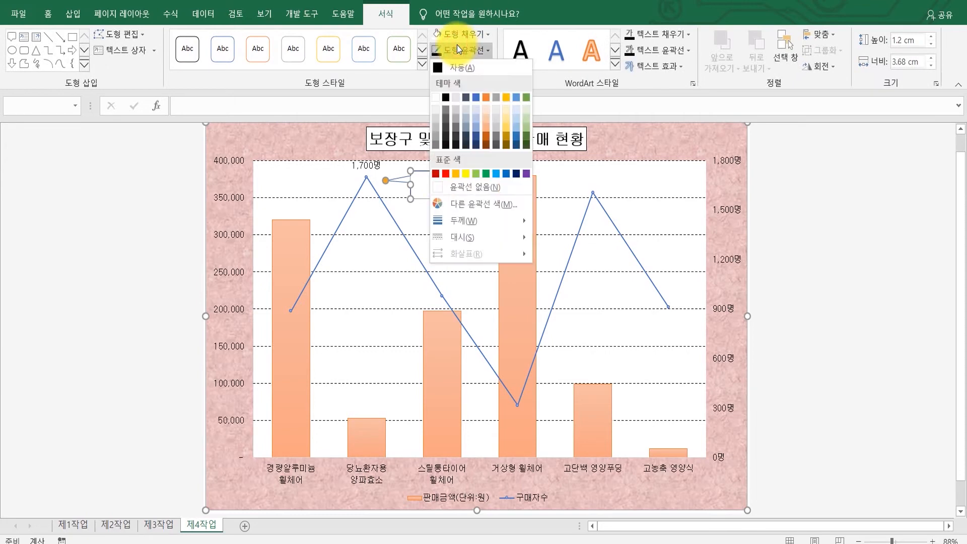
left_click(450, 70)
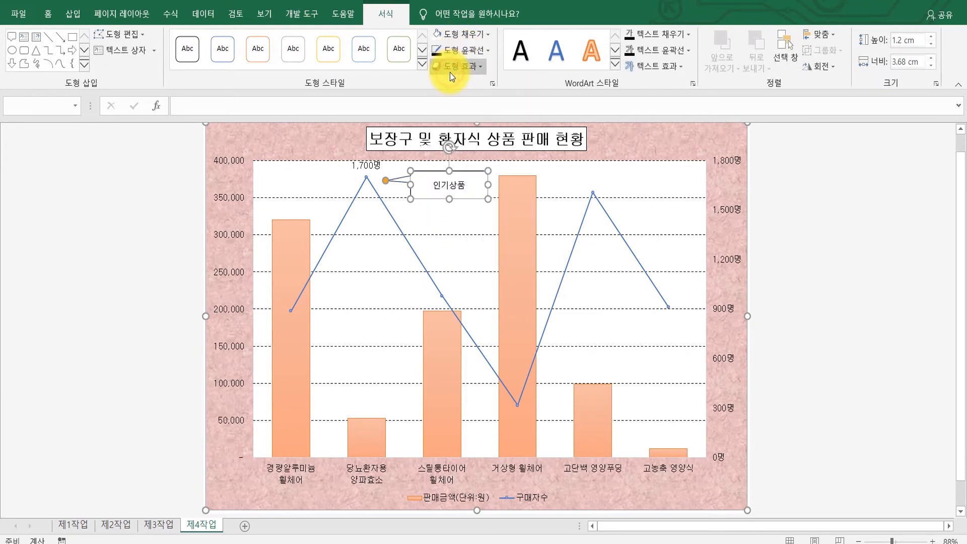
Set the callout's outline weight to 4½ pt
left_click(460, 50)
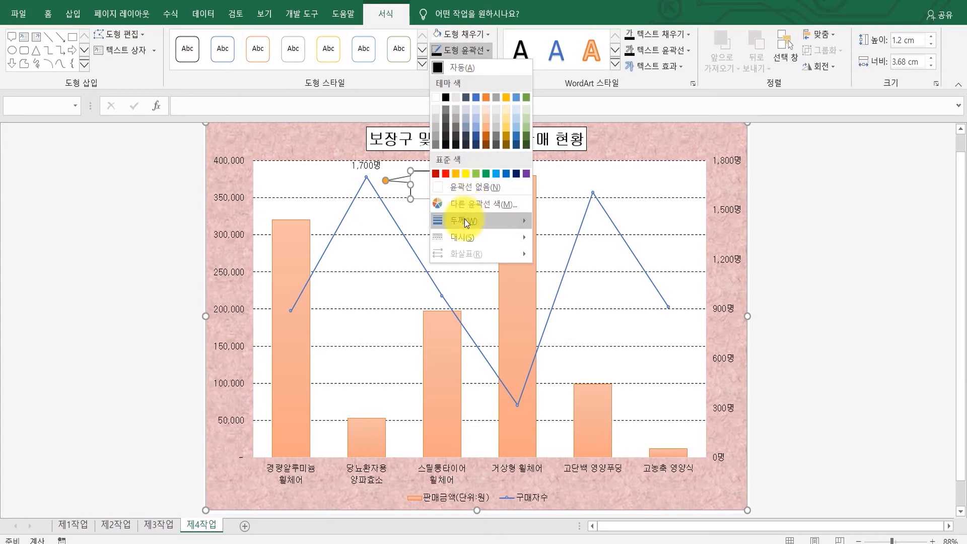
mouse_move(466, 218)
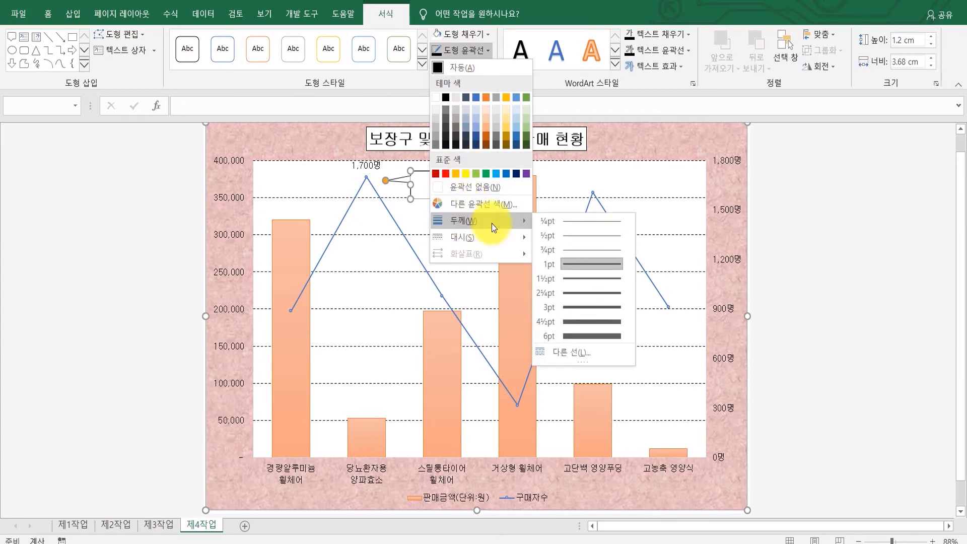
left_click(596, 324)
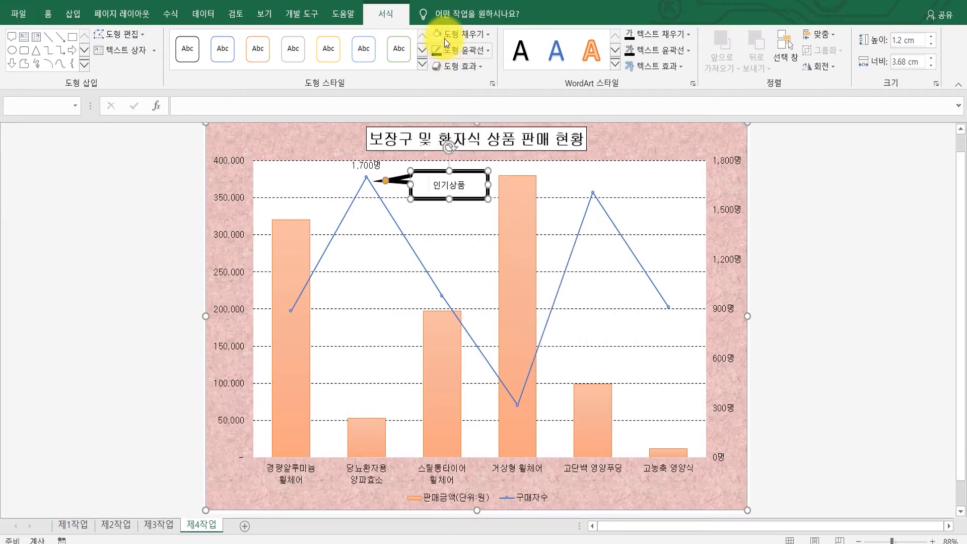
Set the callout's outline weight to 2¼ pt and increase its height to about 1.44 cm
left_click(459, 50)
mouse_move(476, 220)
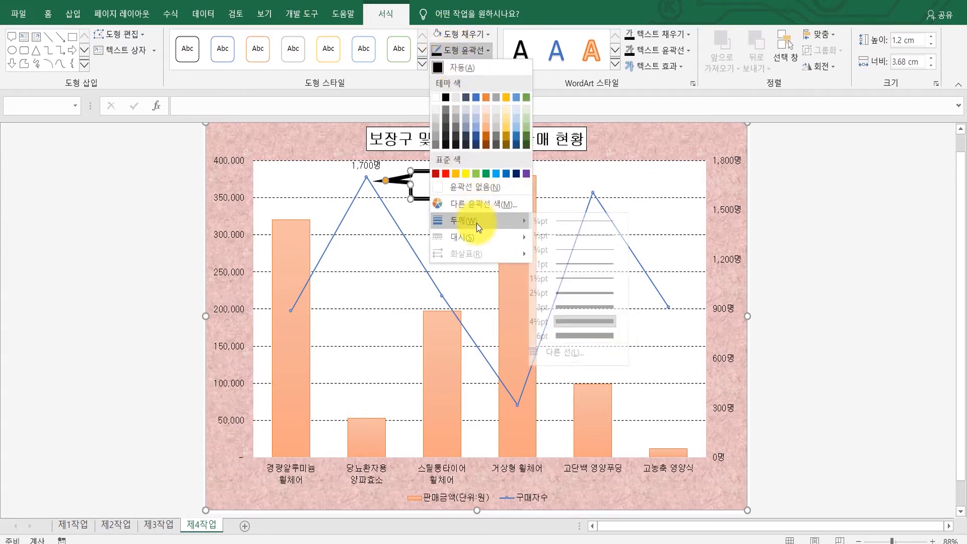
left_click(602, 294)
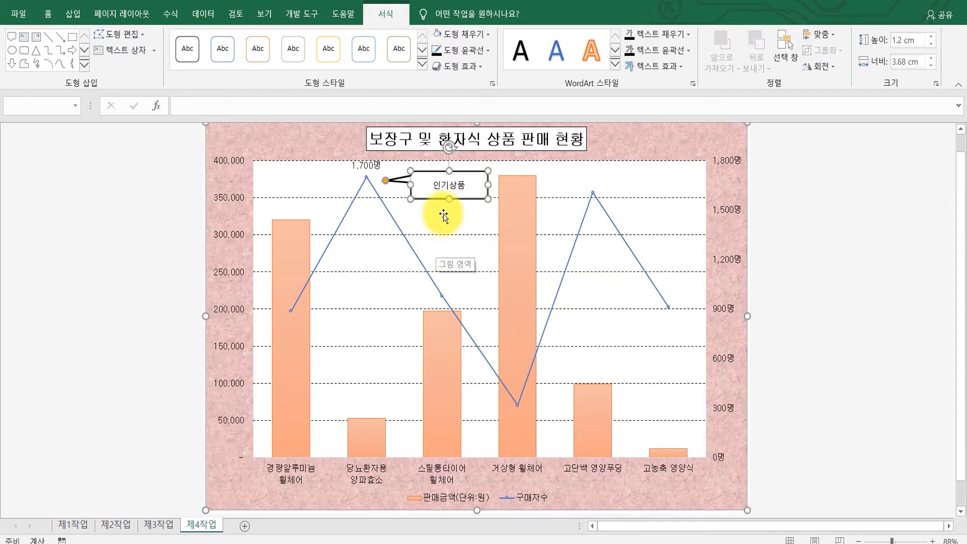
left_click_drag(449, 200, 450, 204)
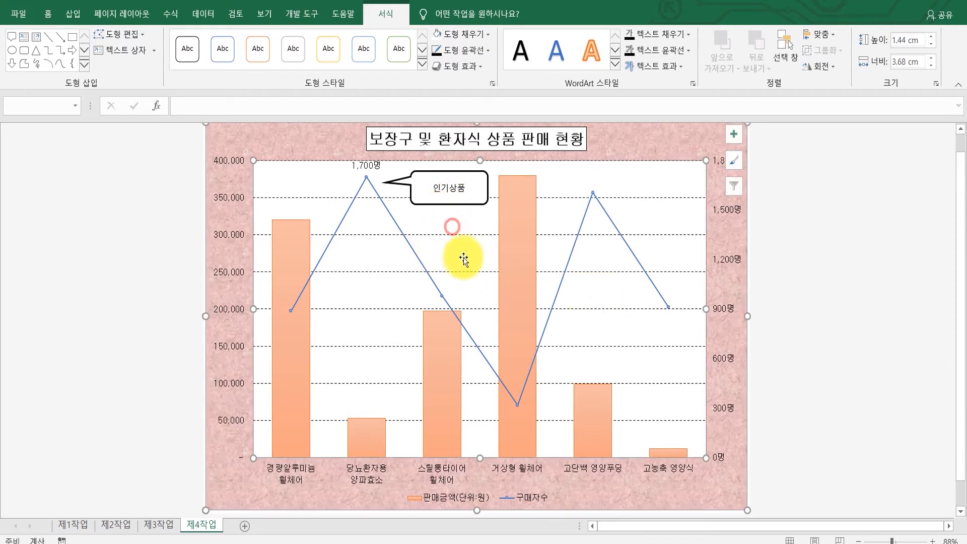
left_click(441, 237)
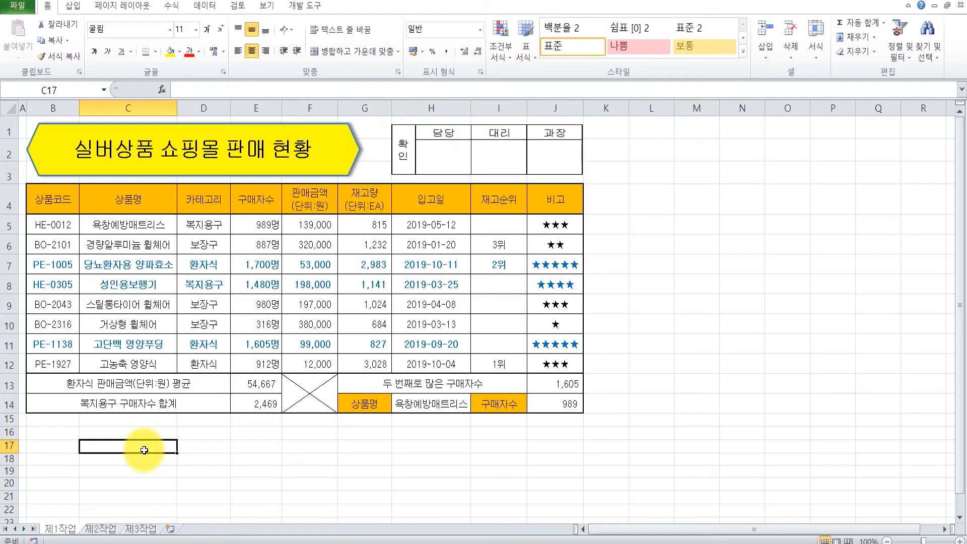
Select the 상품명, 구매자수 and 판매금액 headers and the same columns for 경량알루미늄 휠체어 and 당뇨환자용 양파효소 (rows 6 and 7)
left_click(149, 197)
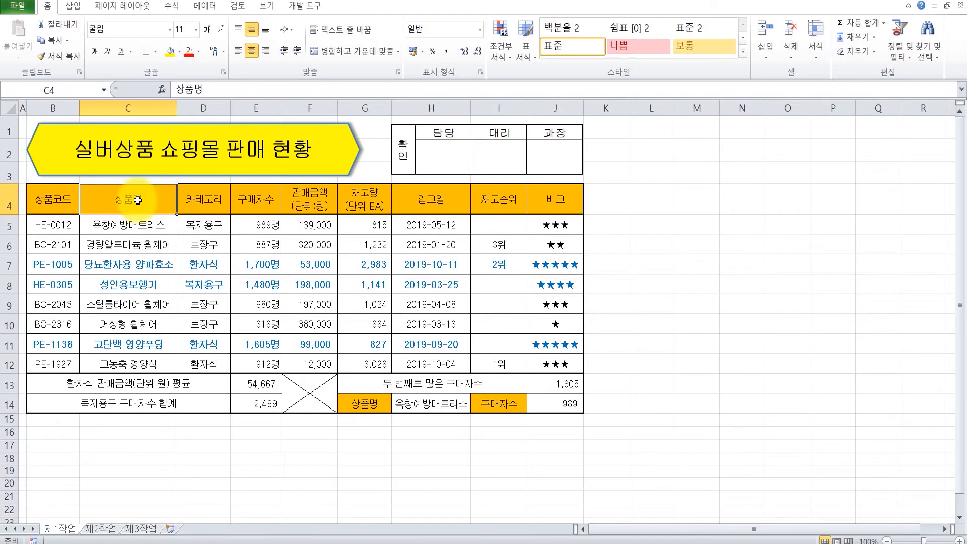
left_click(256, 200, "ctrl")
left_click(314, 204, "ctrl")
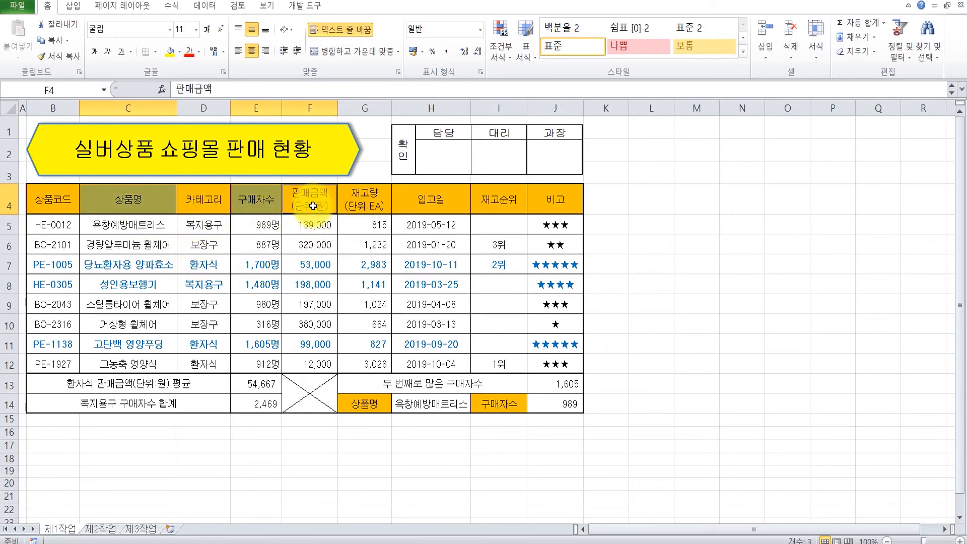
left_click(129, 245, "ctrl")
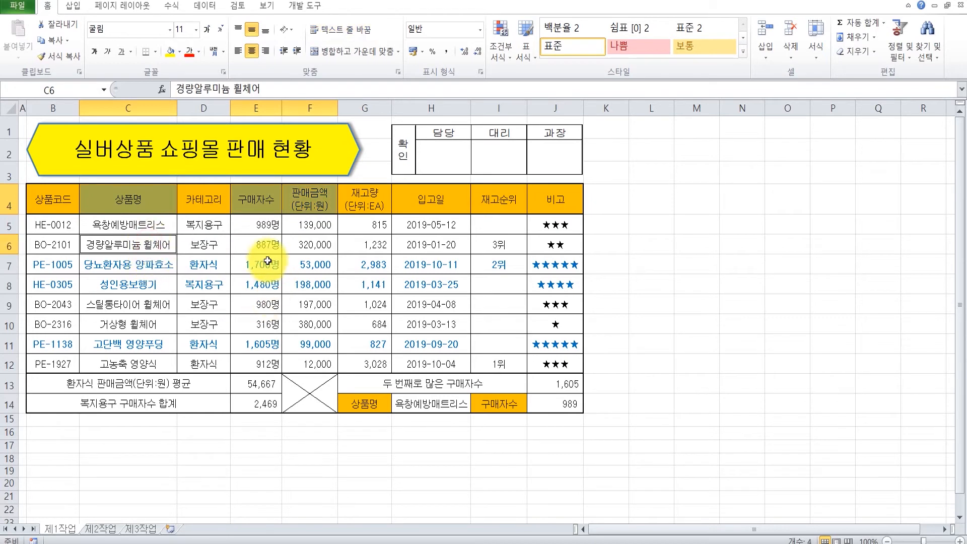
left_click(267, 245, "ctrl")
left_click(318, 246, "ctrl")
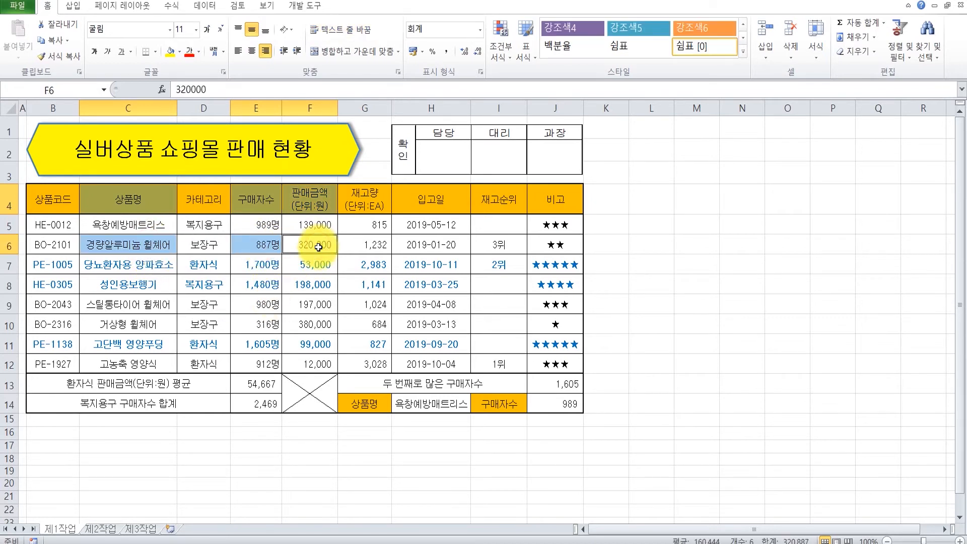
left_click(132, 265, "ctrl")
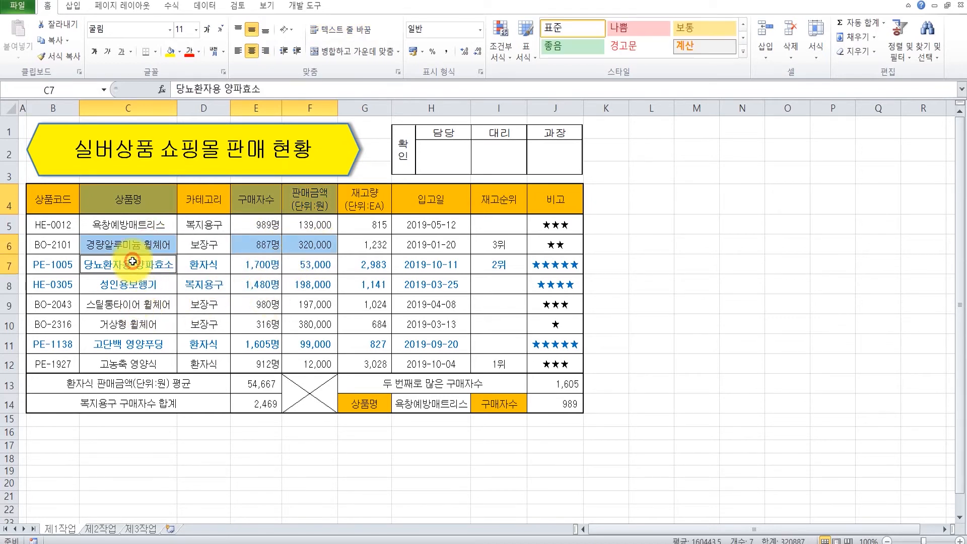
left_click(277, 266, "ctrl")
left_click(314, 268, "ctrl")
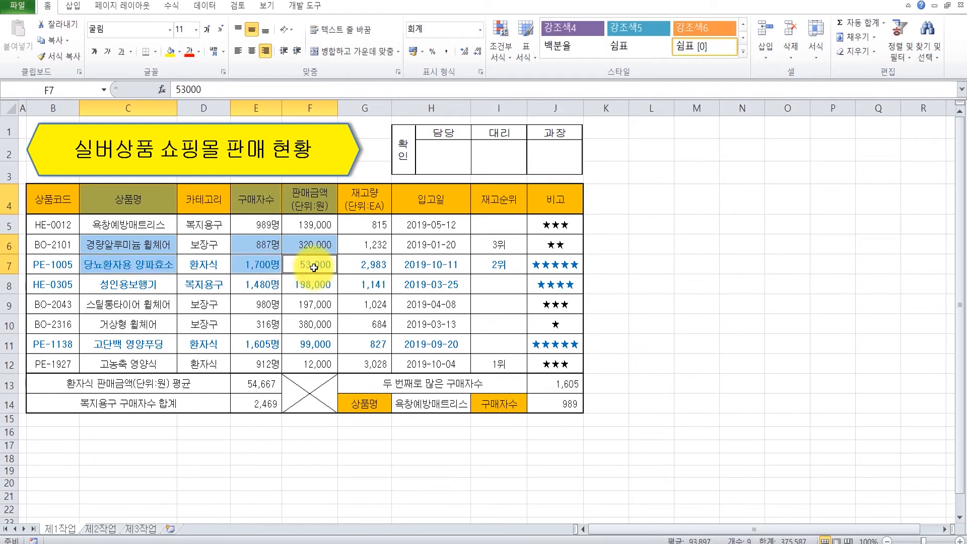
Add the product name, buyer count and sales amount cells (columns C, E, F) of rows 9 to 12 to the selection
left_click(144, 307, "ctrl")
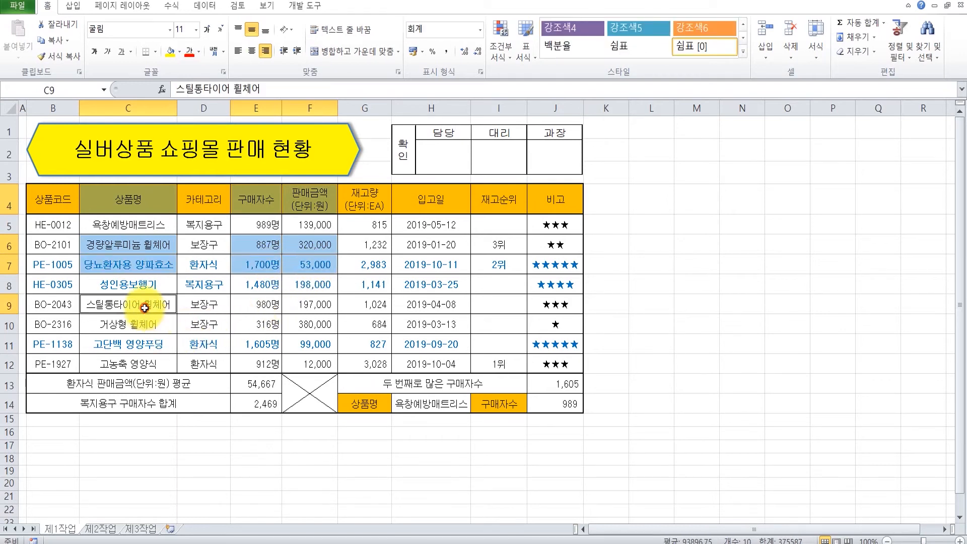
left_click(256, 307, "ctrl")
left_click(312, 305, "ctrl")
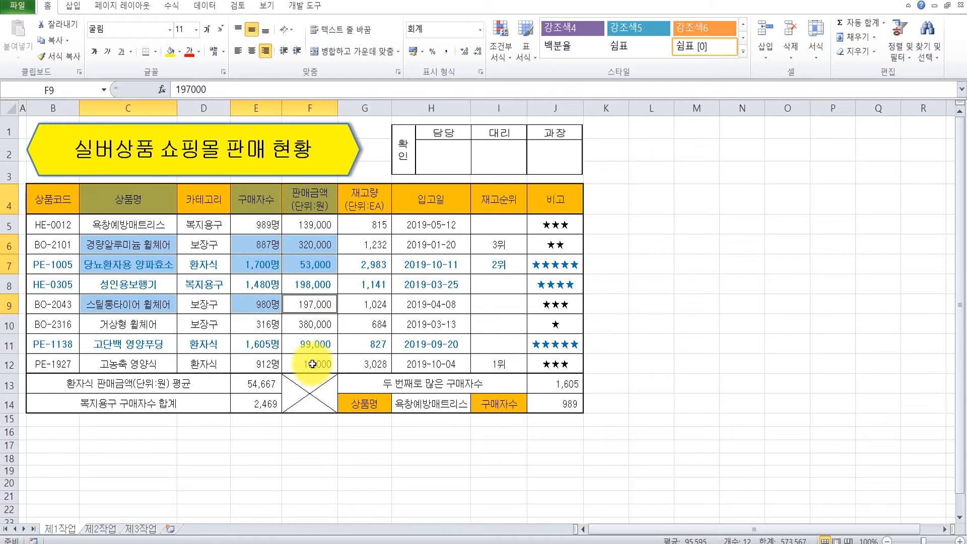
left_click(112, 327, "ctrl")
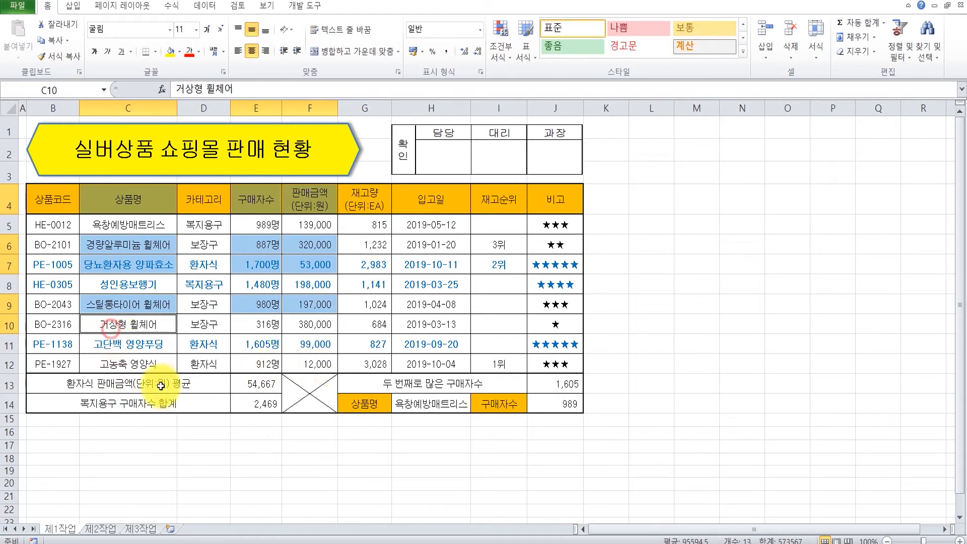
left_click(266, 328, "ctrl")
left_click(313, 325, "ctrl")
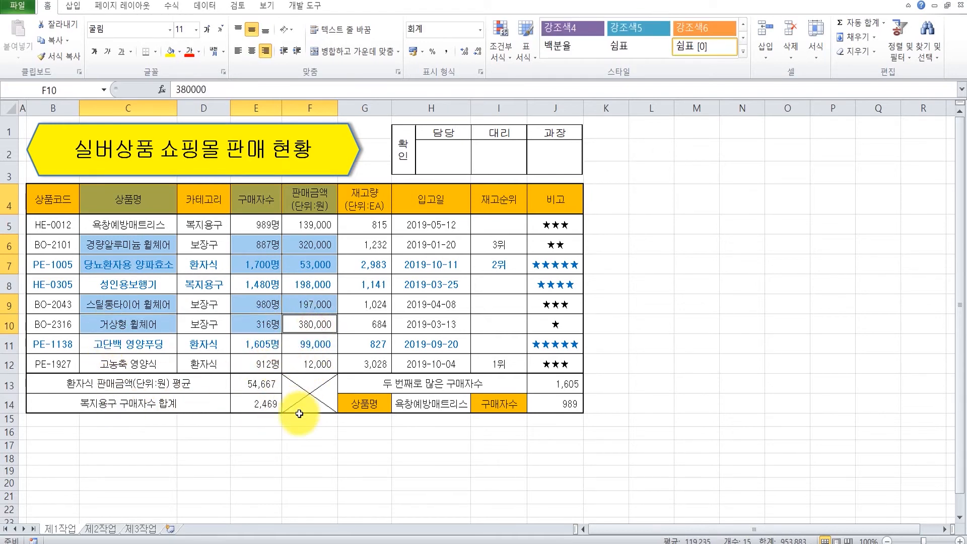
left_click(132, 345, "ctrl")
left_click(266, 345, "ctrl")
left_click(326, 344, "ctrl")
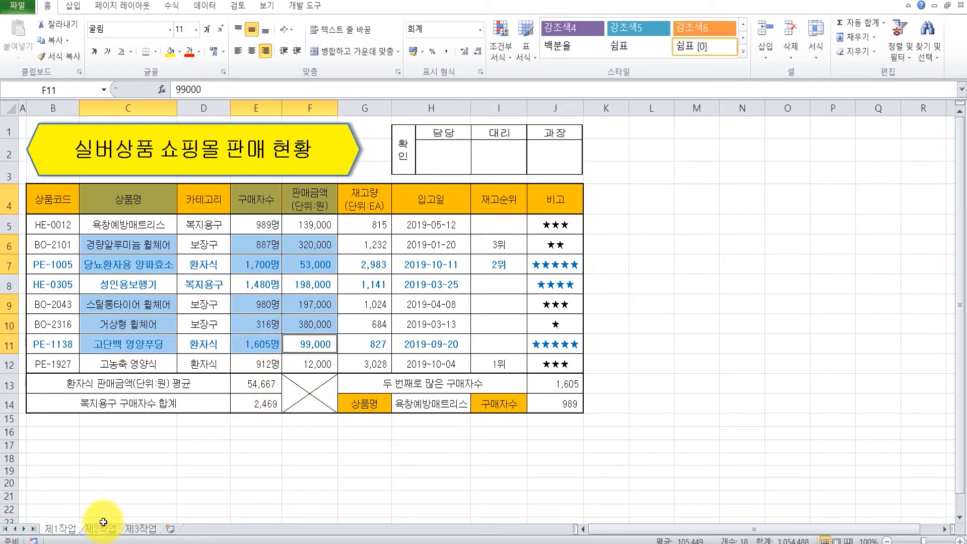
left_click(128, 365, "ctrl")
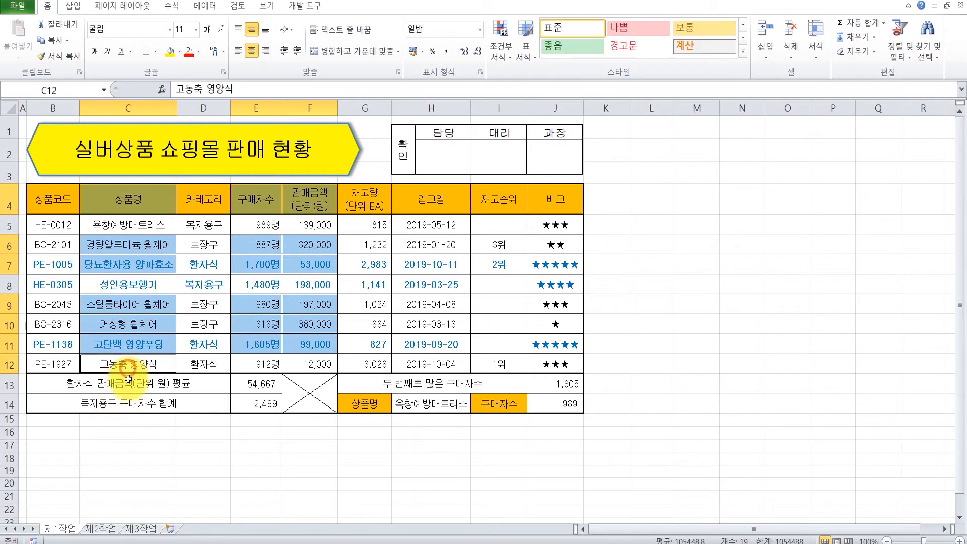
left_click(263, 363, "ctrl")
left_click(315, 366, "ctrl")
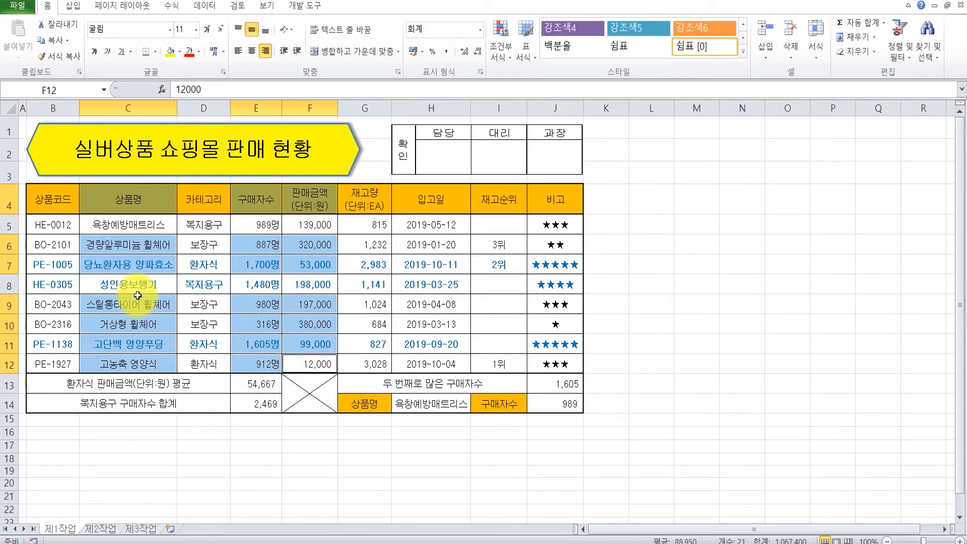
Insert a 2-D clustered column chart from the selected cells
left_click(85, 6)
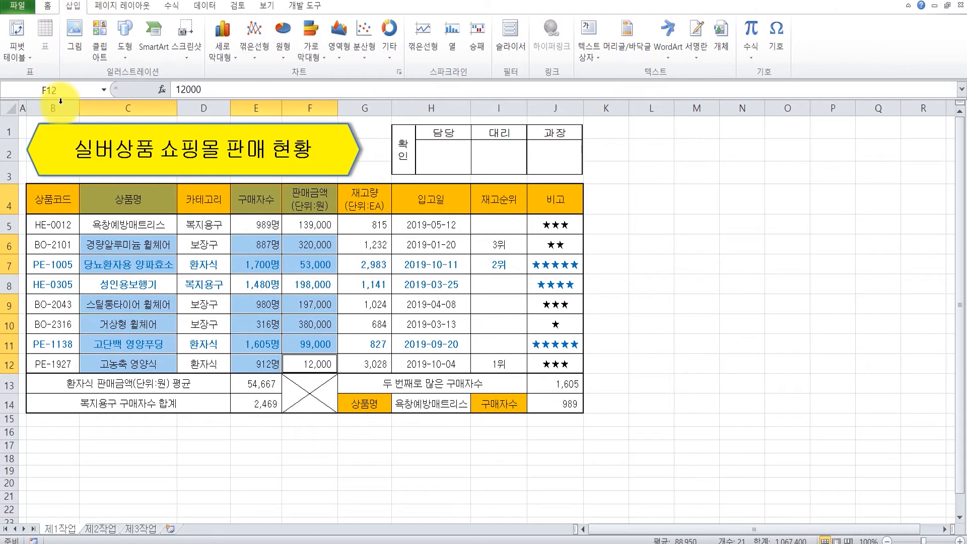
left_click(218, 51)
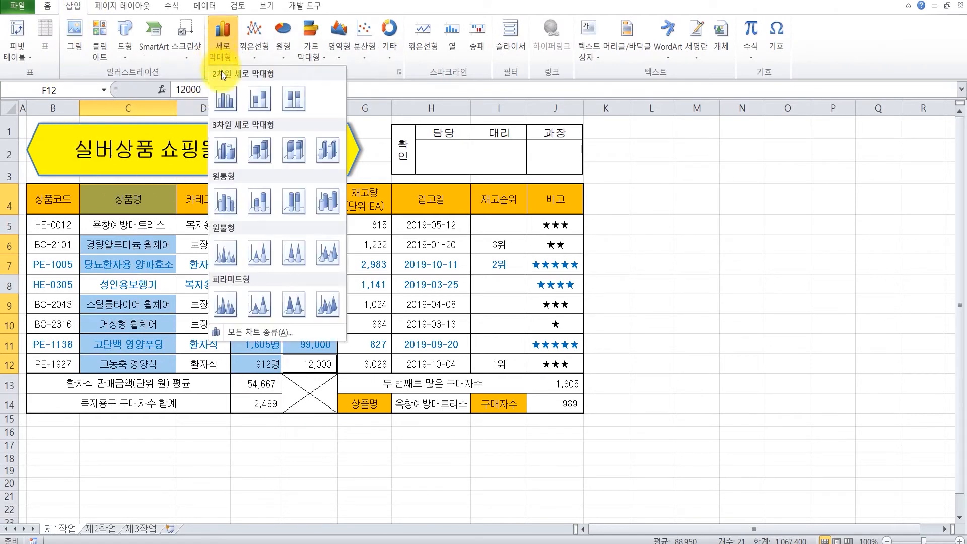
left_click(226, 100)
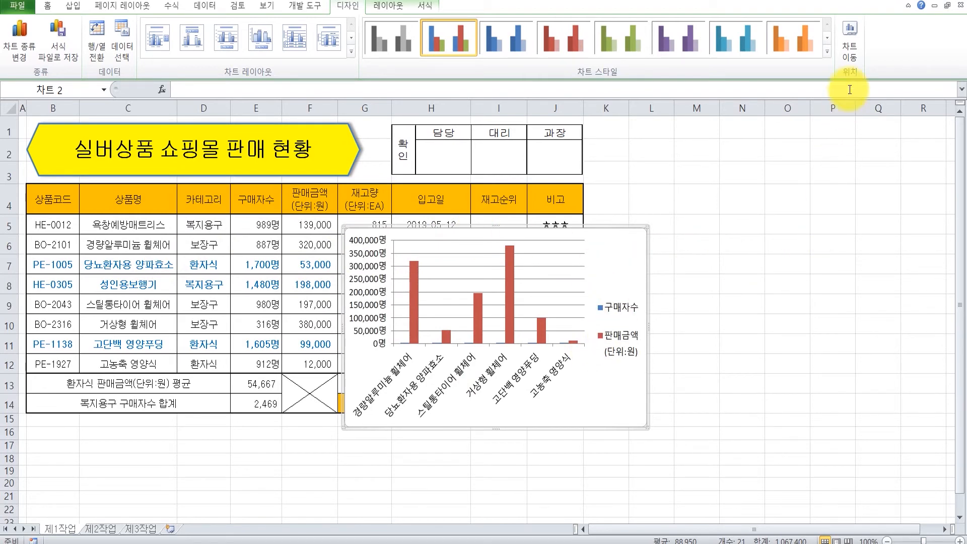
Move the chart to a new sheet named 제4작업 and place that sheet after 제3작업
left_click(855, 45)
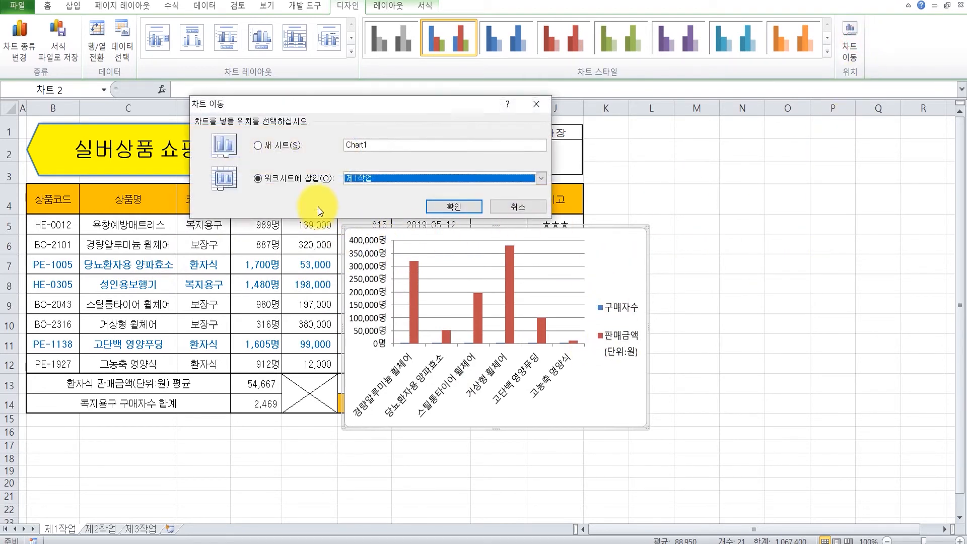
left_click(292, 146)
type("ㅈ")
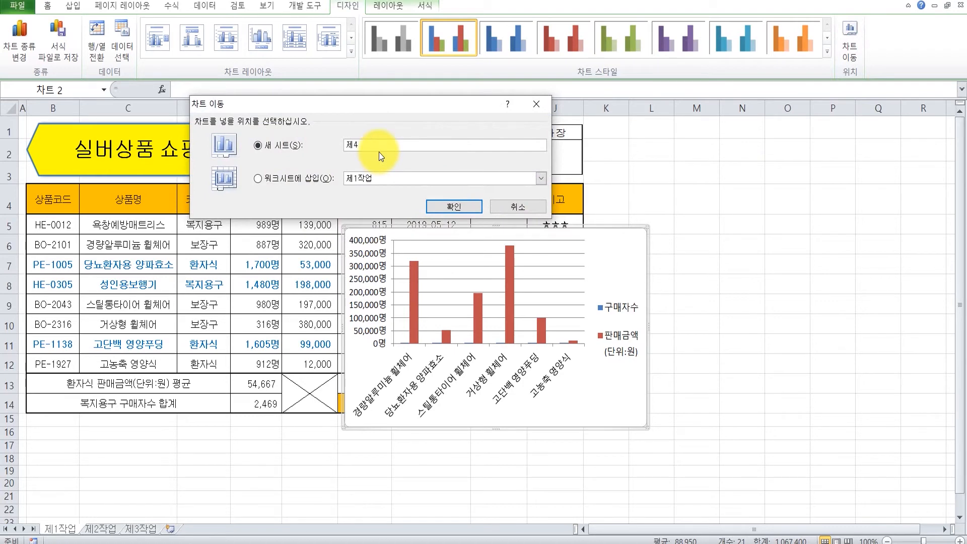
type("4작업")
key("Return")
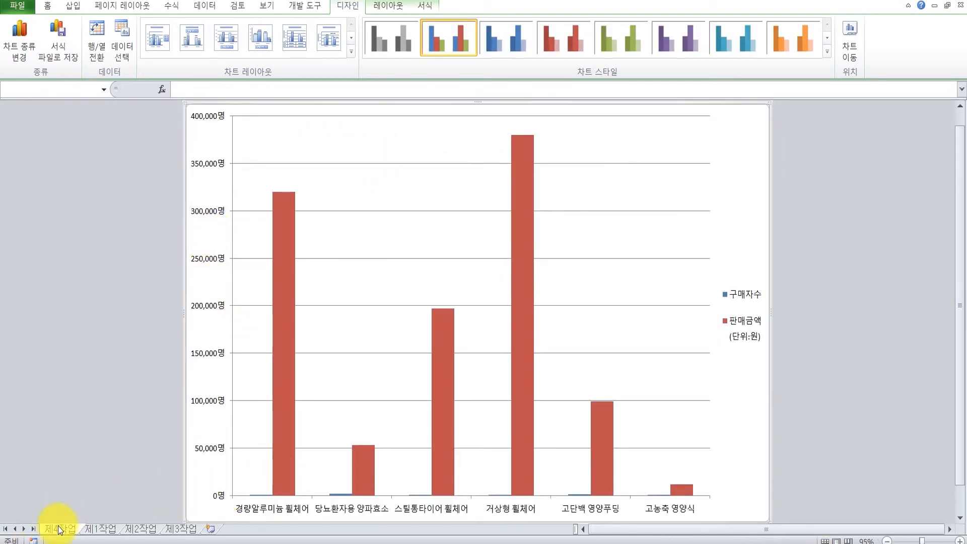
left_click_drag(60, 534, 217, 527)
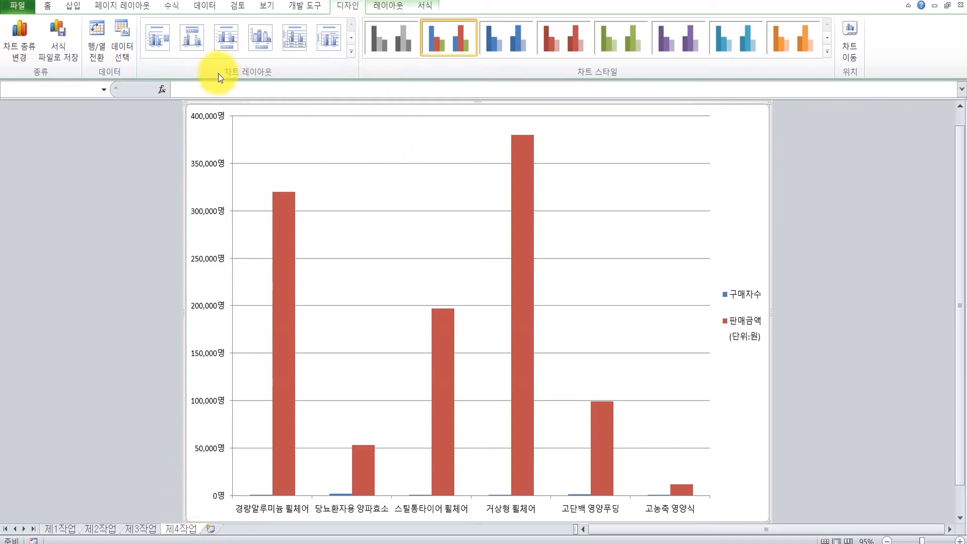
Apply the chart layout with a title above and legend below, and the green chart style
left_click(226, 36)
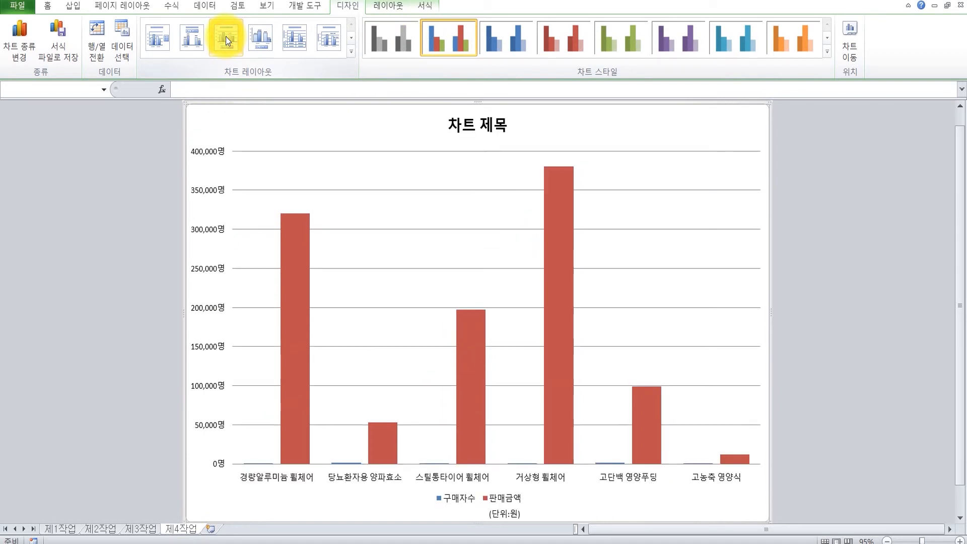
left_click(630, 51)
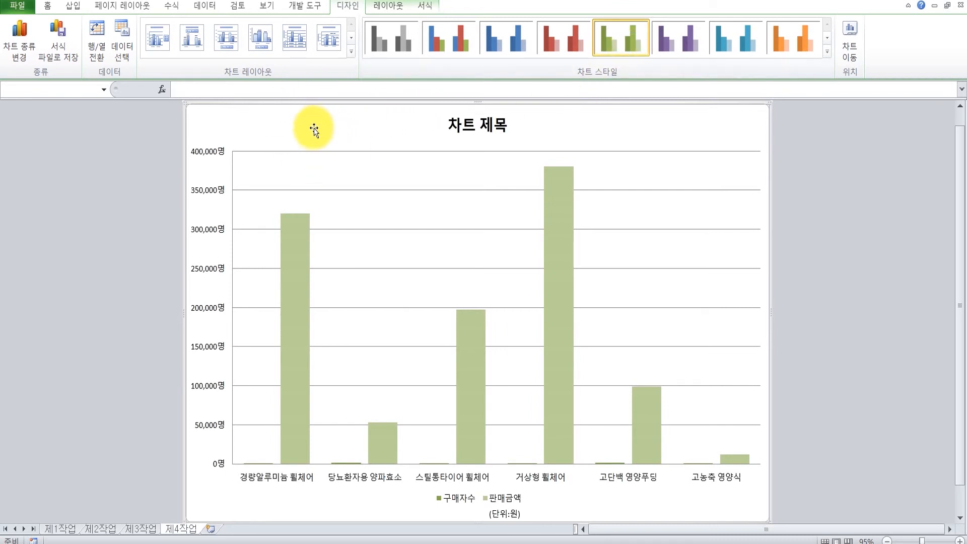
Set the whole chart's font to 굴림 at size 11
left_click(48, 7)
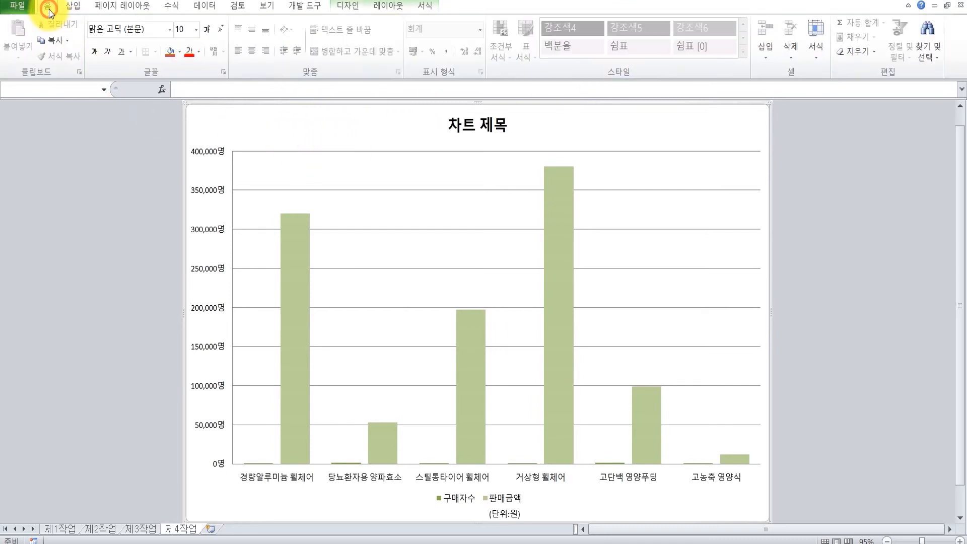
left_click(135, 31)
type("굴림")
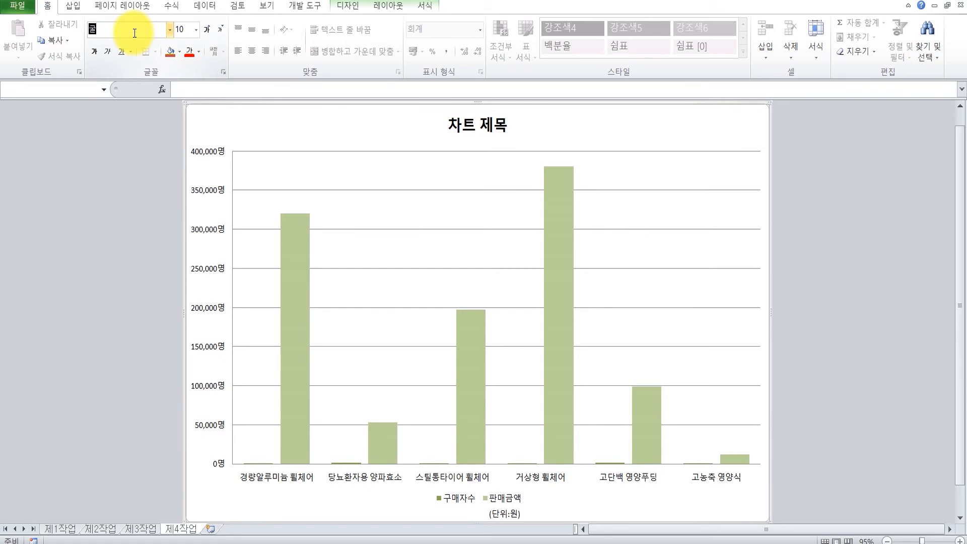
key("Tab")
type("11")
key("Return")
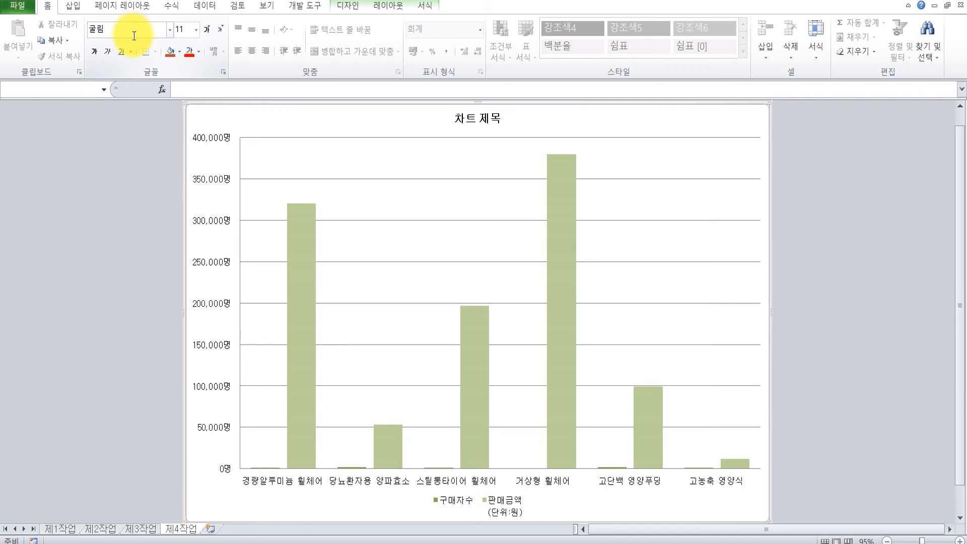
Fill the chart area with the pink tissue paper texture
double_click(272, 123)
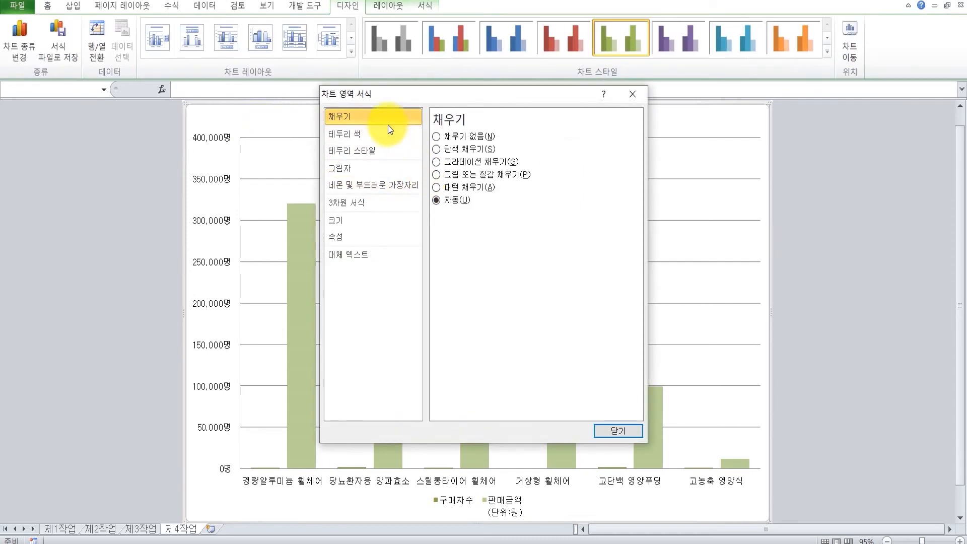
left_click(454, 175)
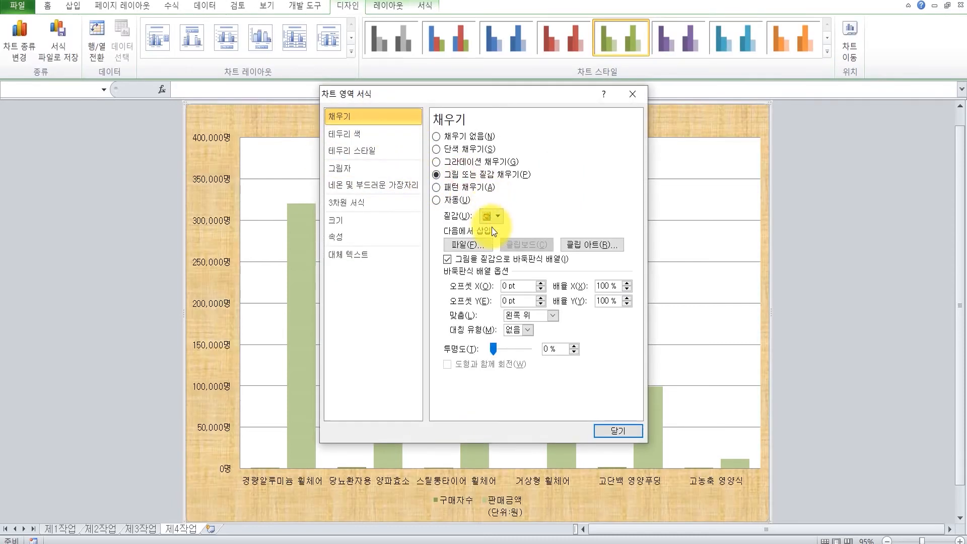
left_click(495, 217)
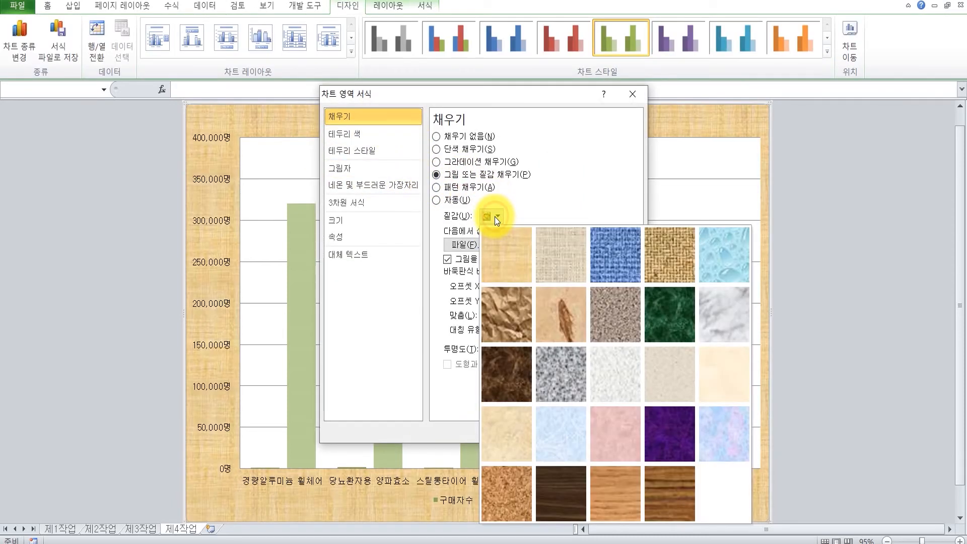
left_click(608, 433)
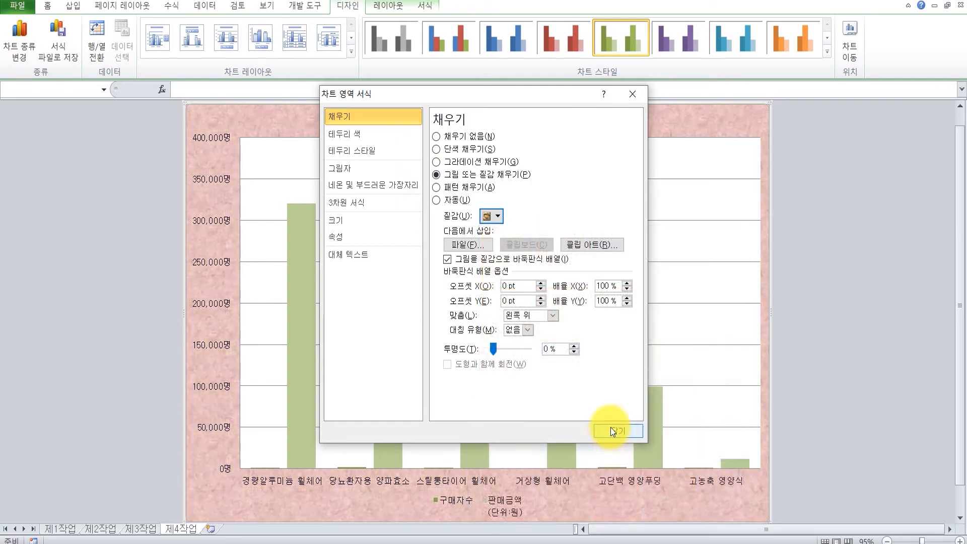
left_click(612, 430)
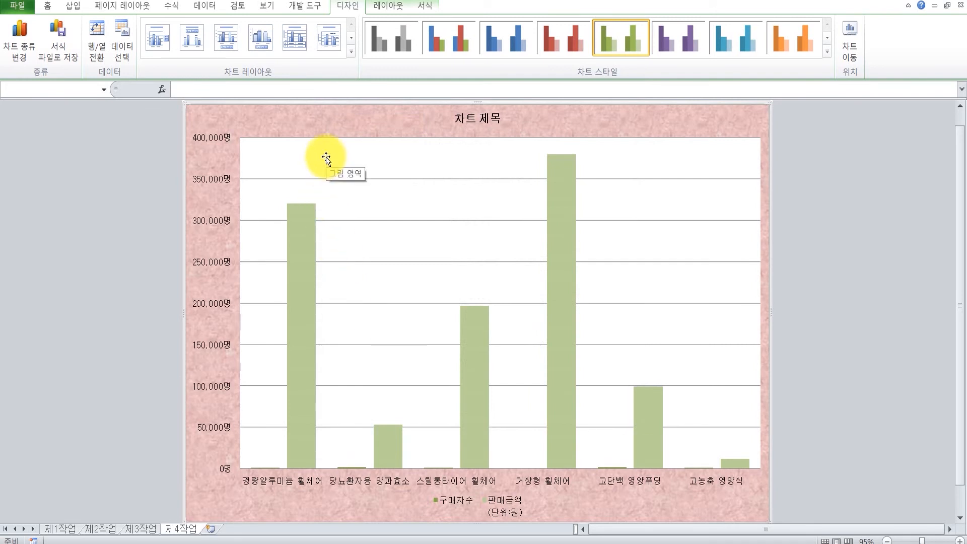
Fill the plot area with solid white
double_click(325, 157)
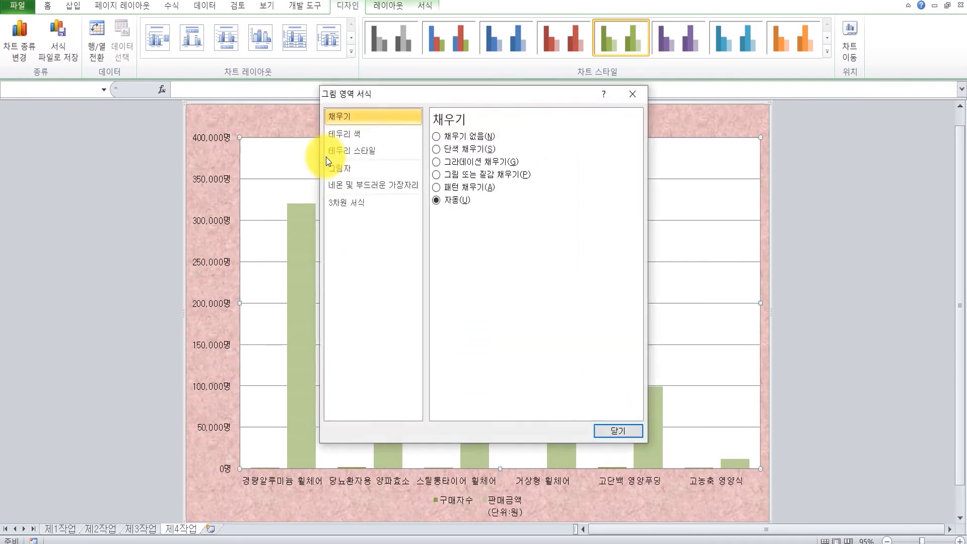
left_click(440, 148)
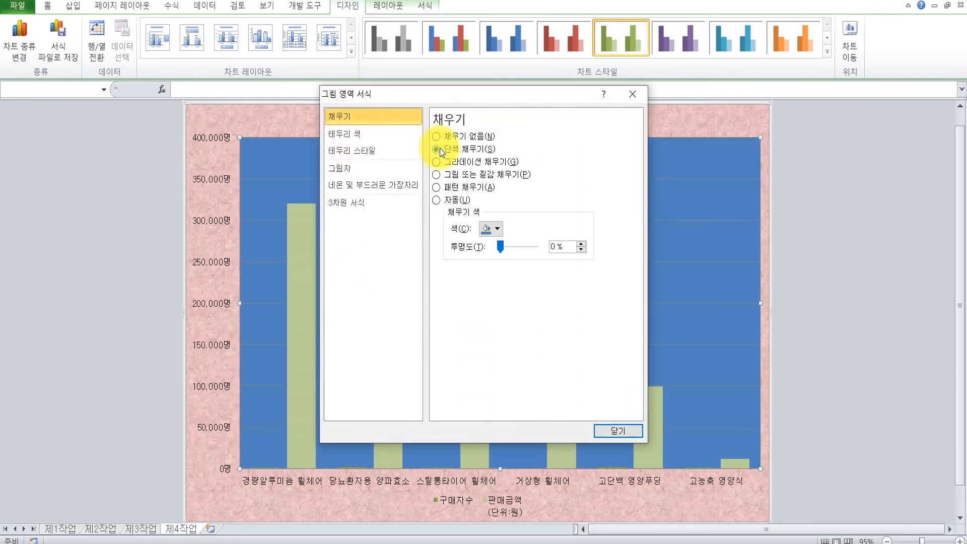
left_click(497, 229)
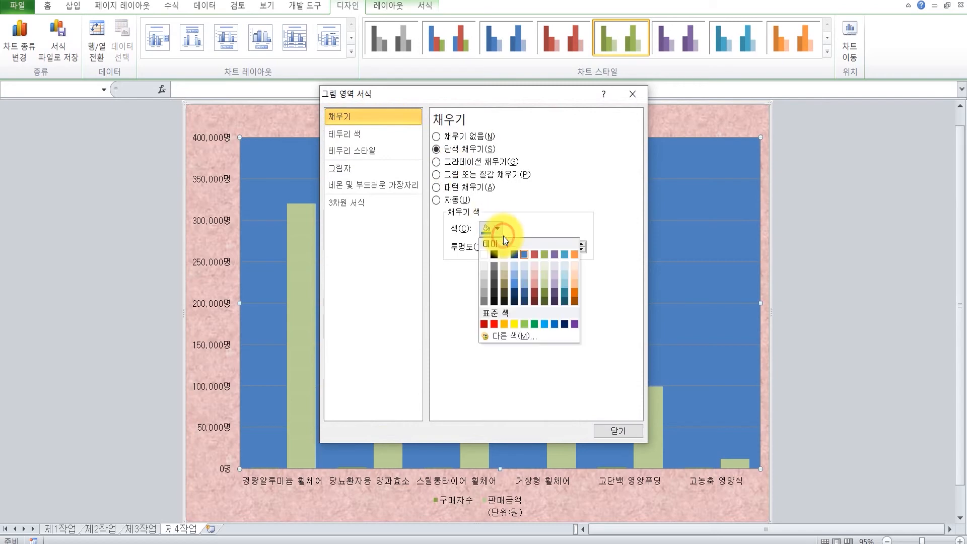
left_click(484, 256)
left_click(619, 430)
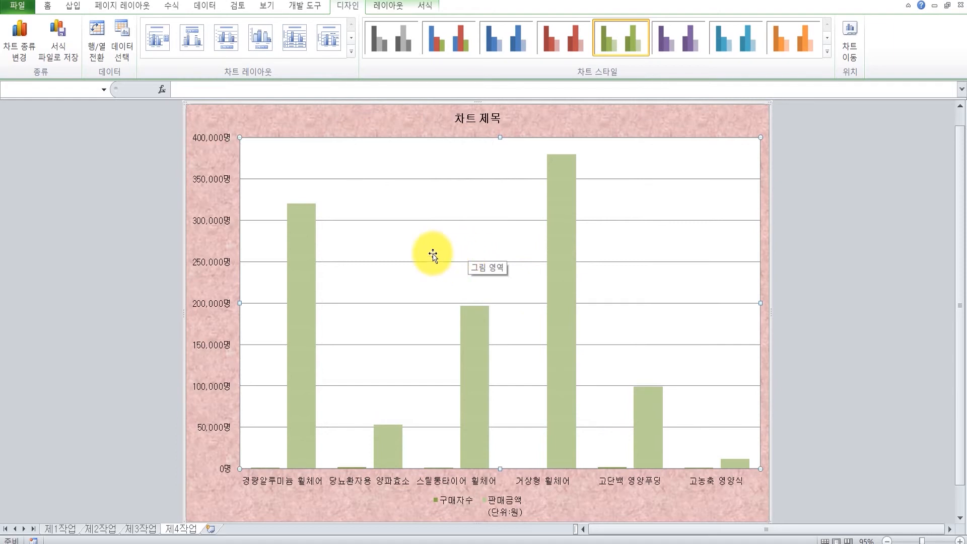
left_click(463, 122)
double_click(464, 122)
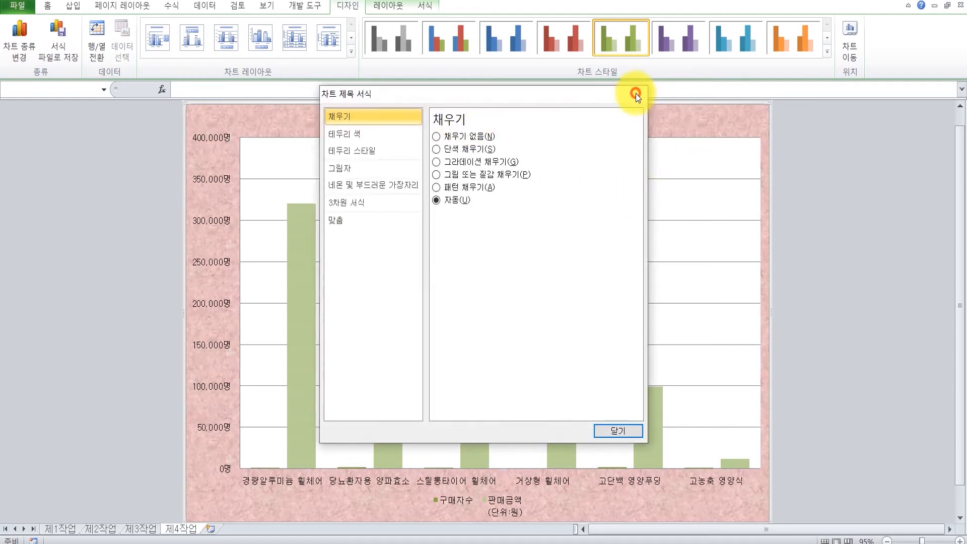
left_click(636, 94)
Replace the placeholder chart title with 보장구 및 환자식 상품 판매 현황
left_click(466, 119)
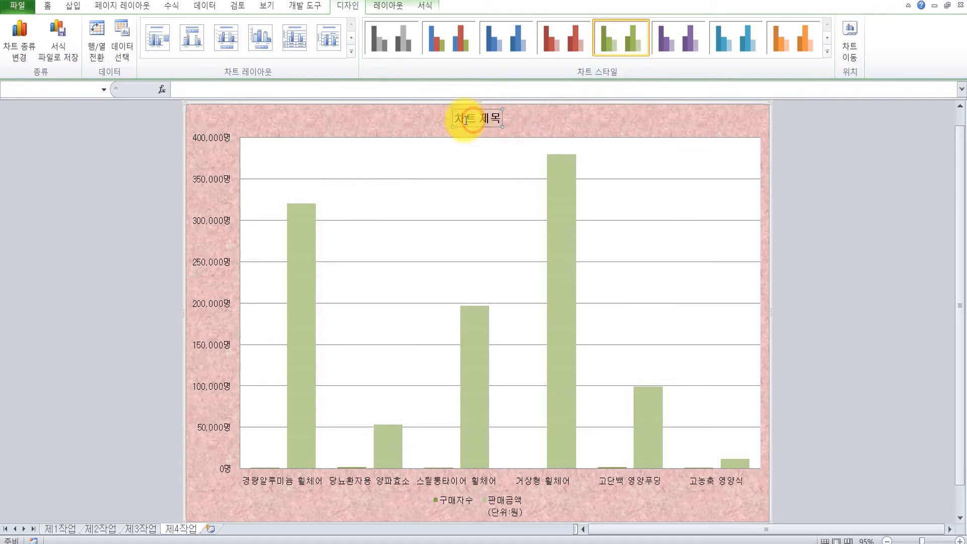
left_click_drag(456, 119, 516, 115)
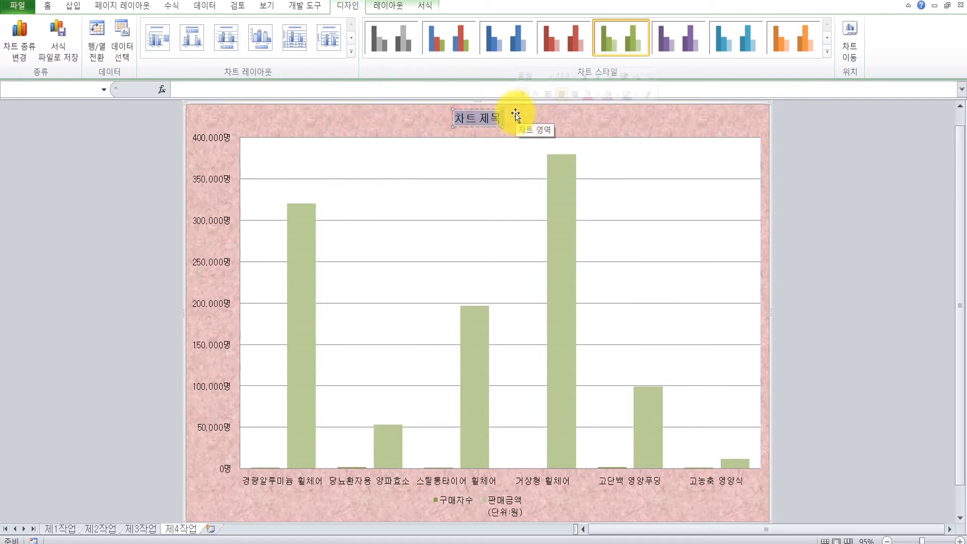
type("보장구 및")
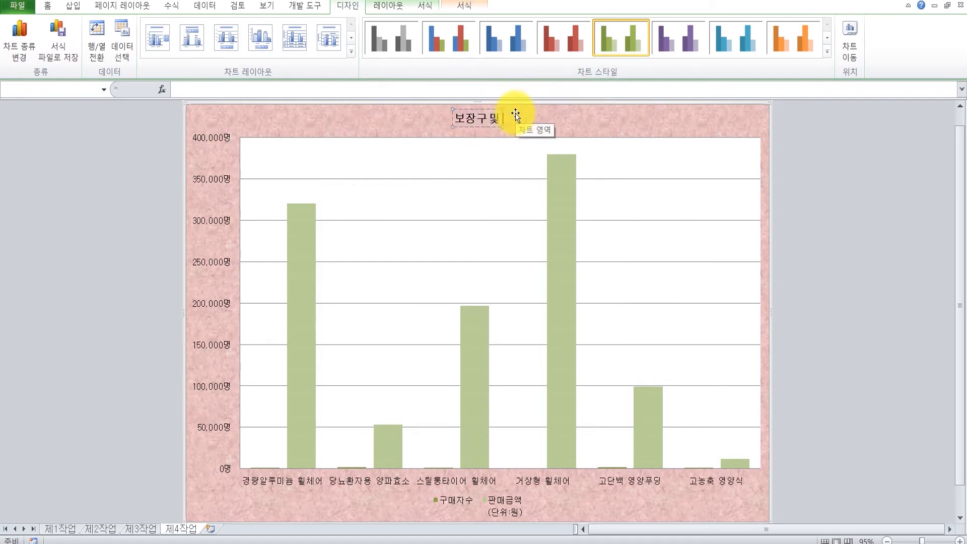
type(" 환자식 상품")
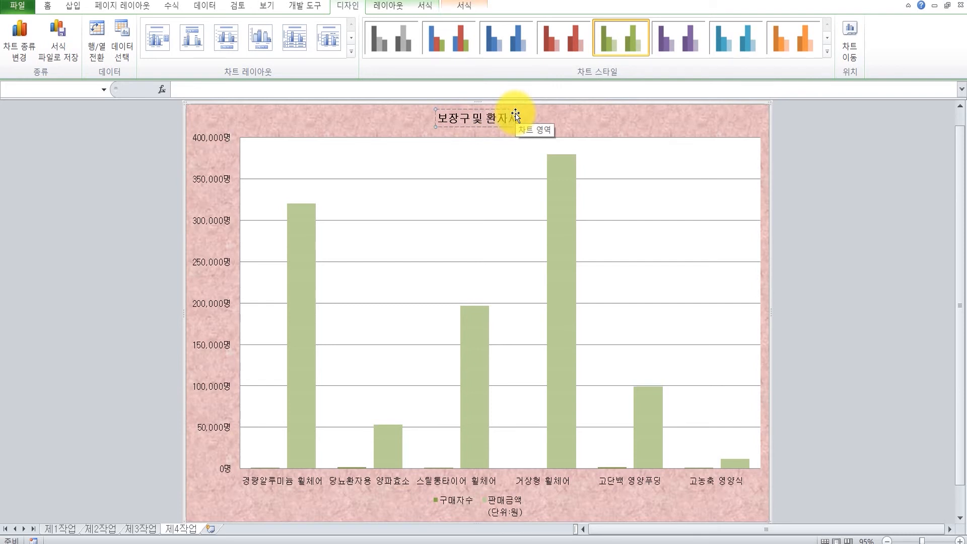
type(" 판매 현황")
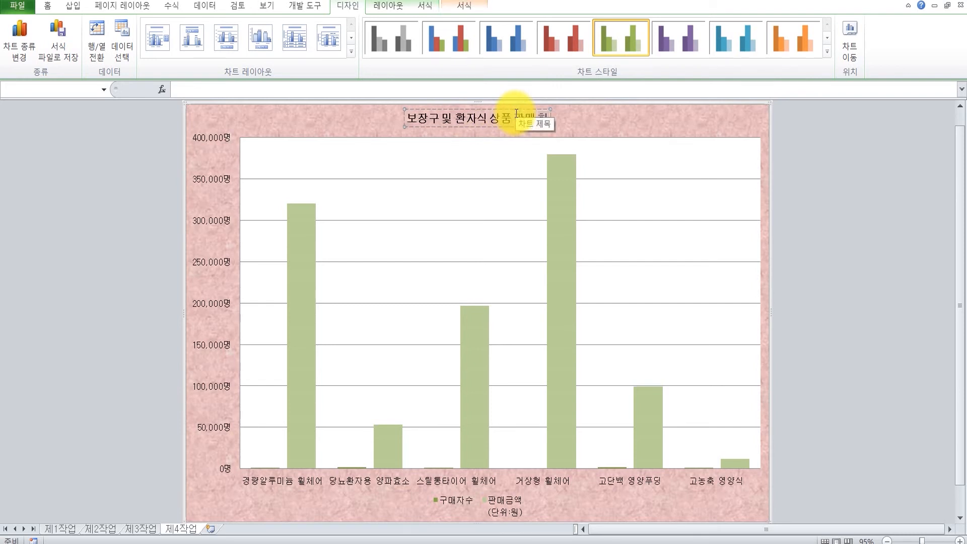
left_click(468, 109)
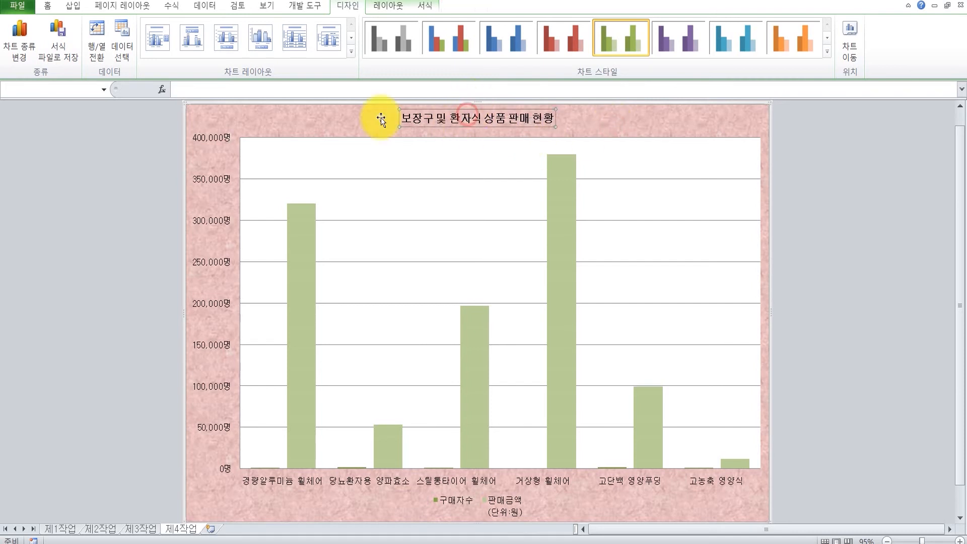
Set the chart title's font size to 20
left_click(47, 5)
left_click(191, 30)
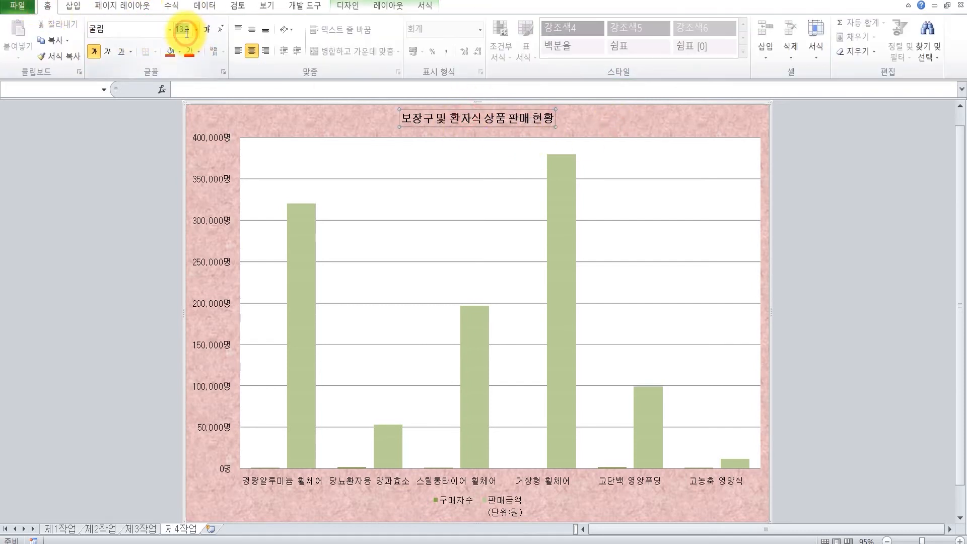
type("20")
key("Return")
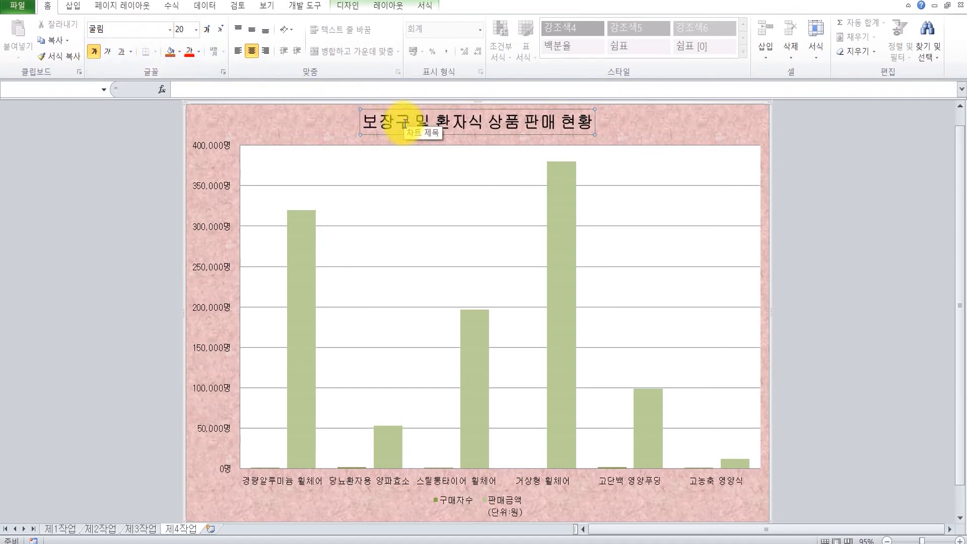
left_click(676, 140)
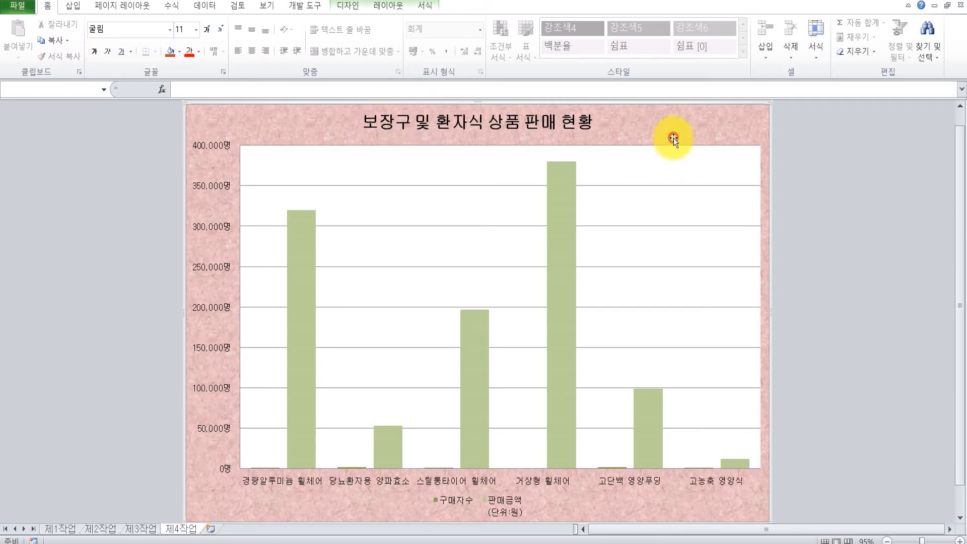
Give the chart title a solid white fill and a solid black border
double_click(542, 122)
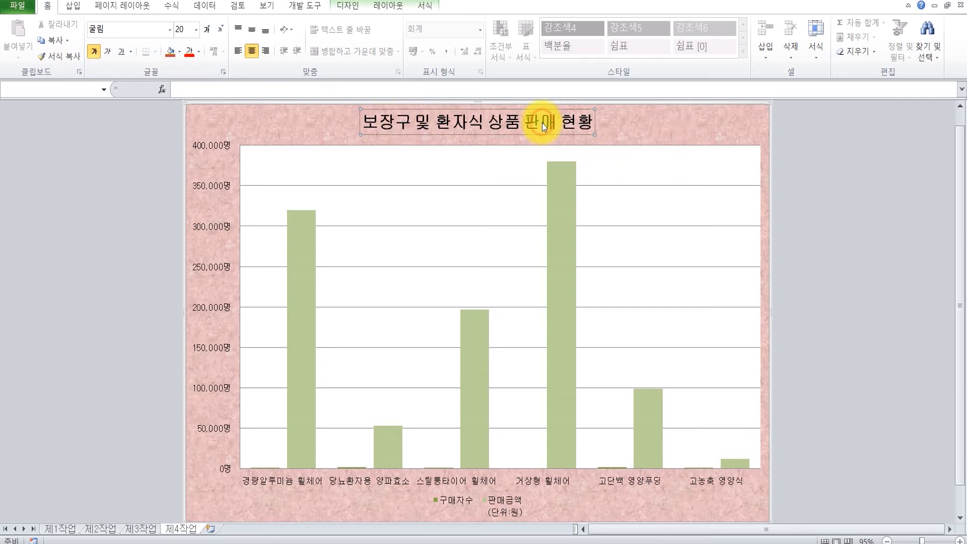
left_click(493, 149)
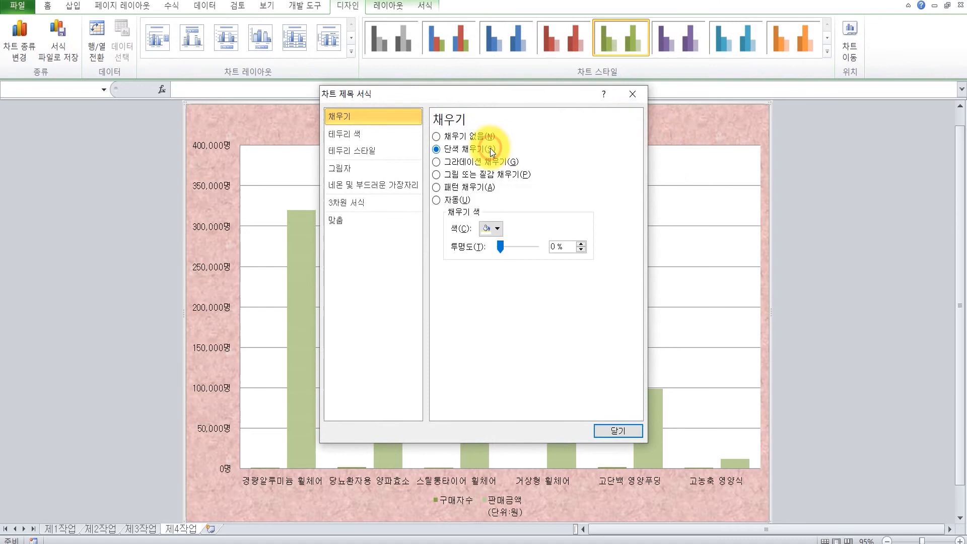
left_click(488, 229)
left_click(488, 255)
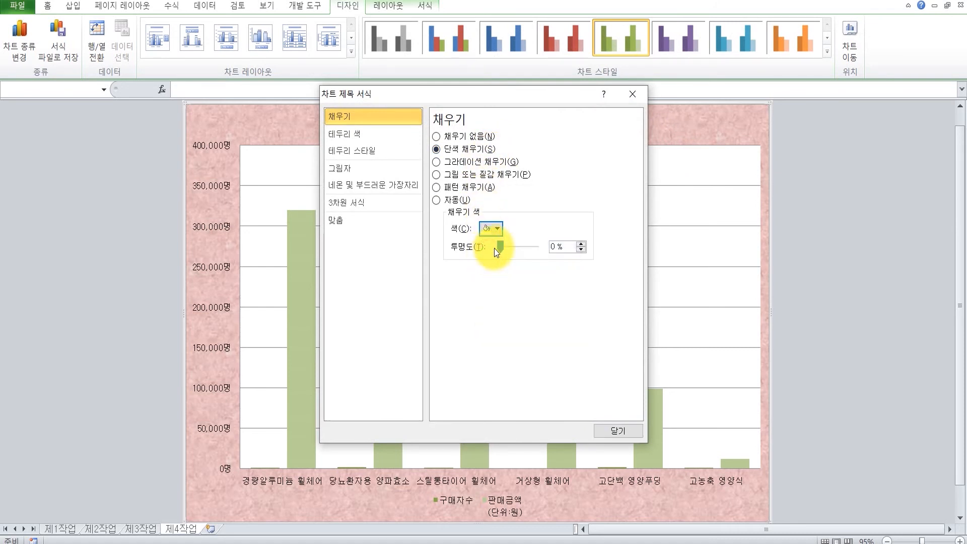
left_click(362, 139)
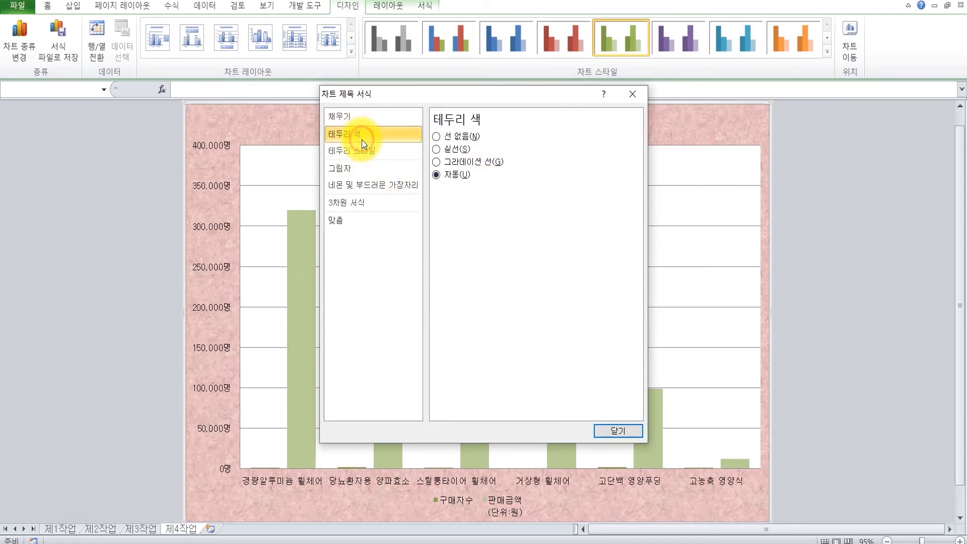
left_click(450, 149)
left_click(491, 190)
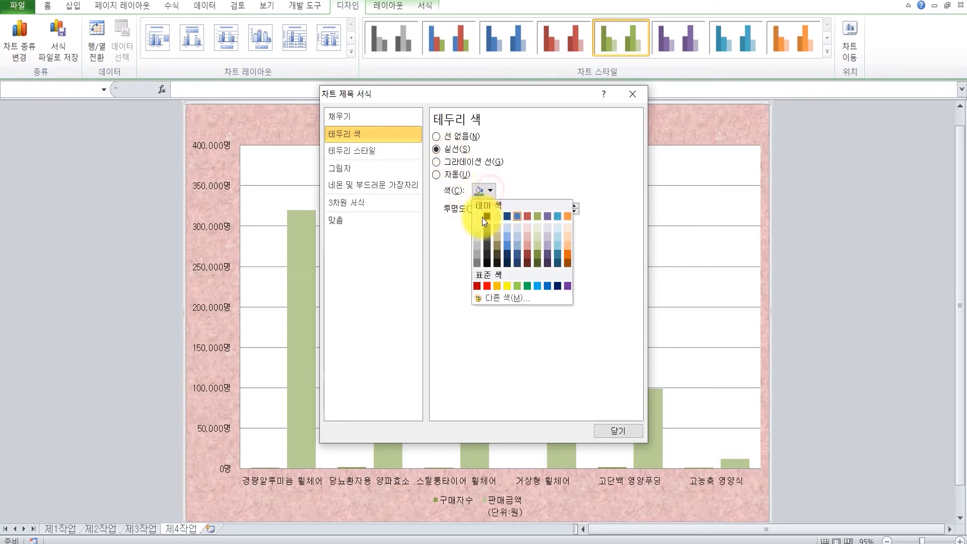
left_click(488, 217)
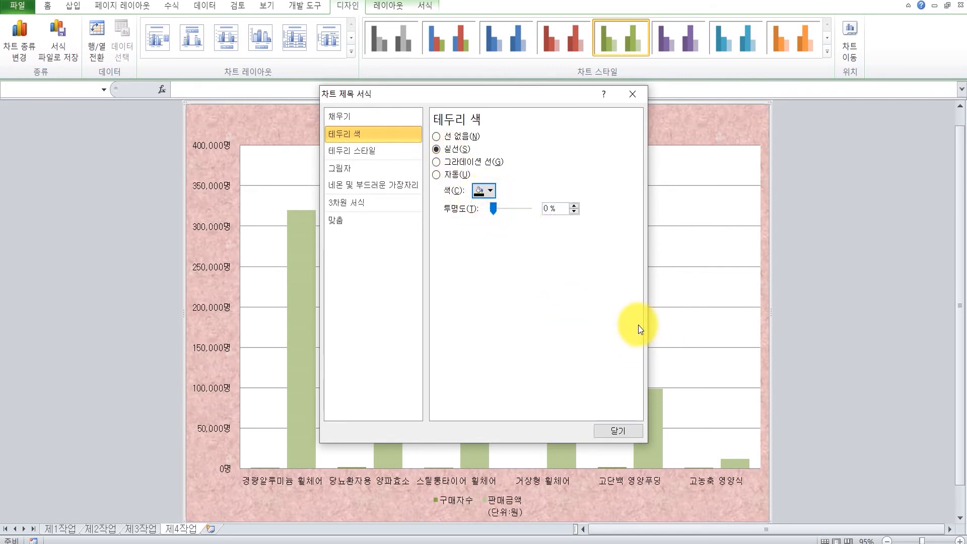
left_click(619, 430)
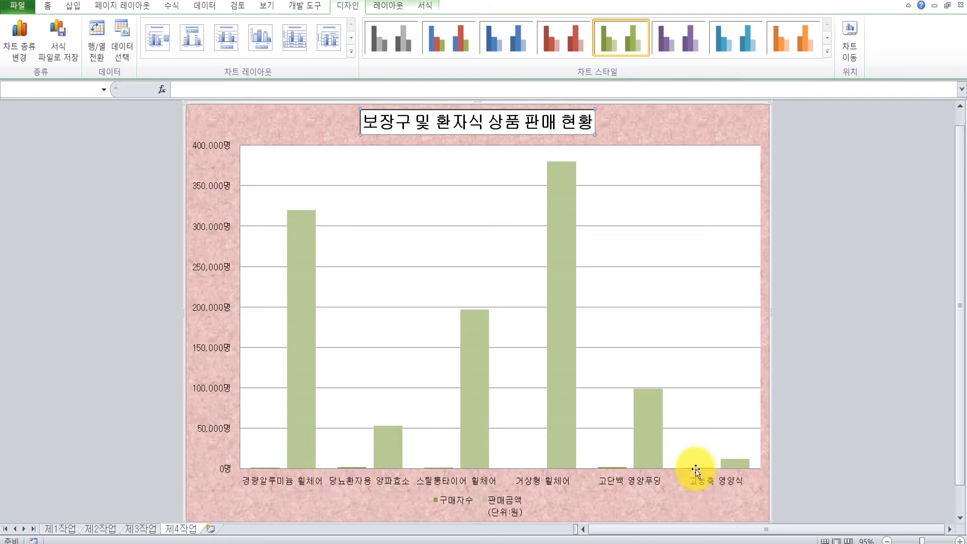
Change the 구매자수 series to a line chart with markers
mouse_move(693, 468)
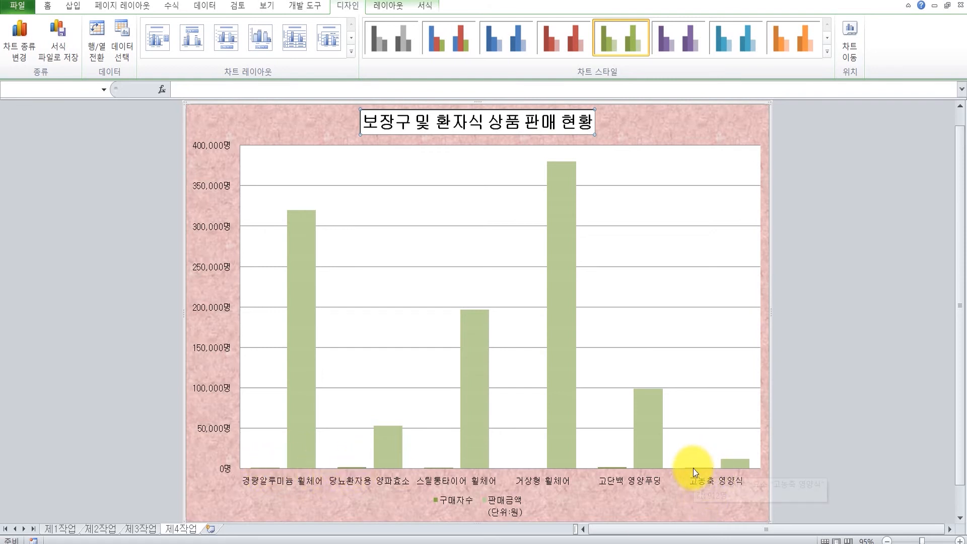
left_click(486, 504)
scroll(628, 526, "down", 1)
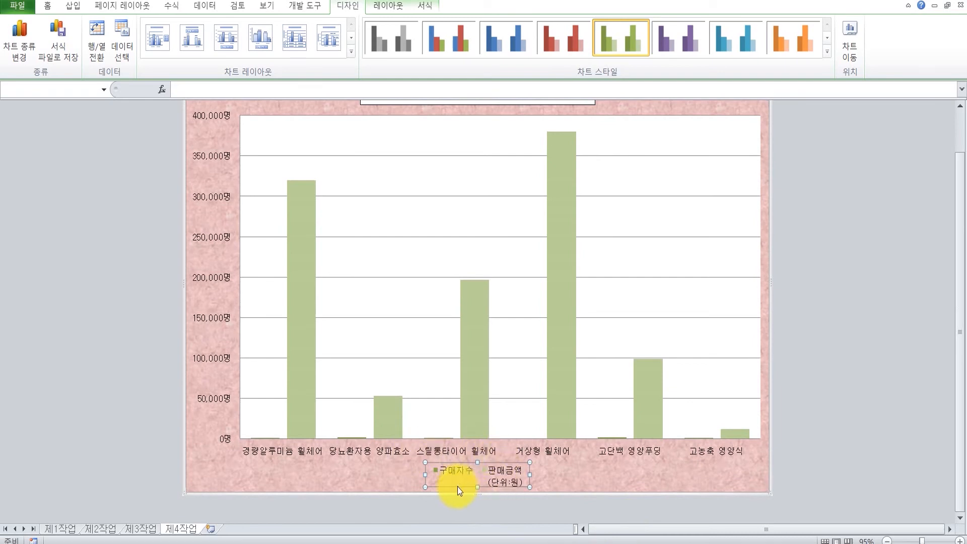
left_click(471, 469)
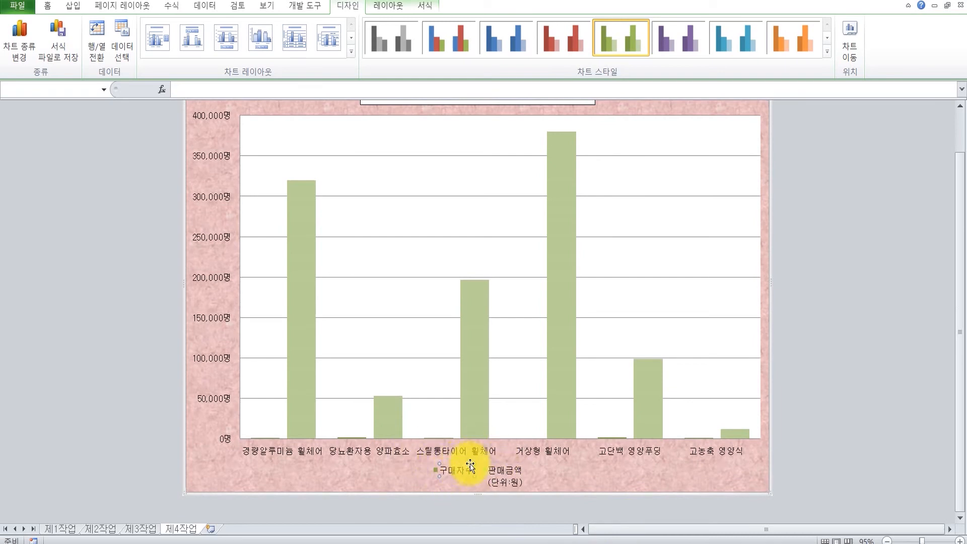
right_click(454, 473)
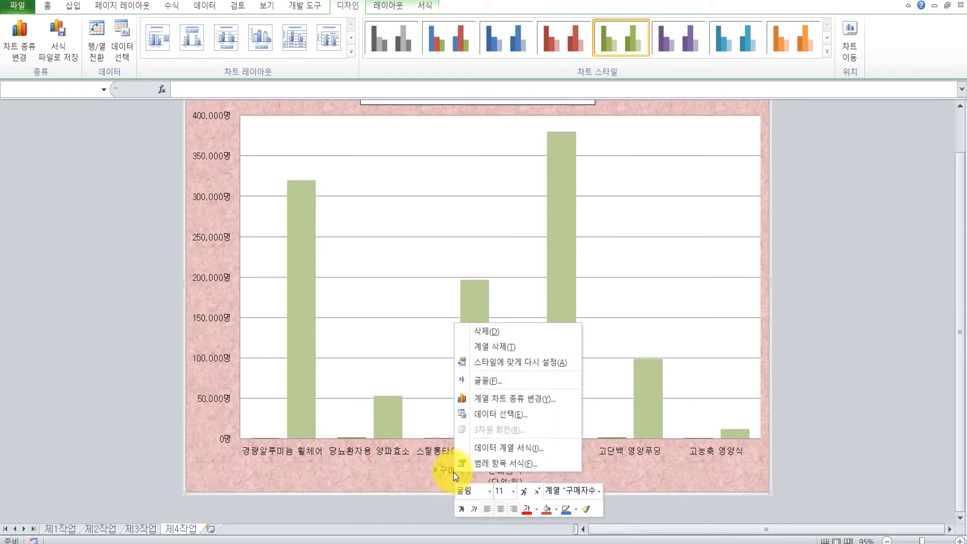
left_click(494, 398)
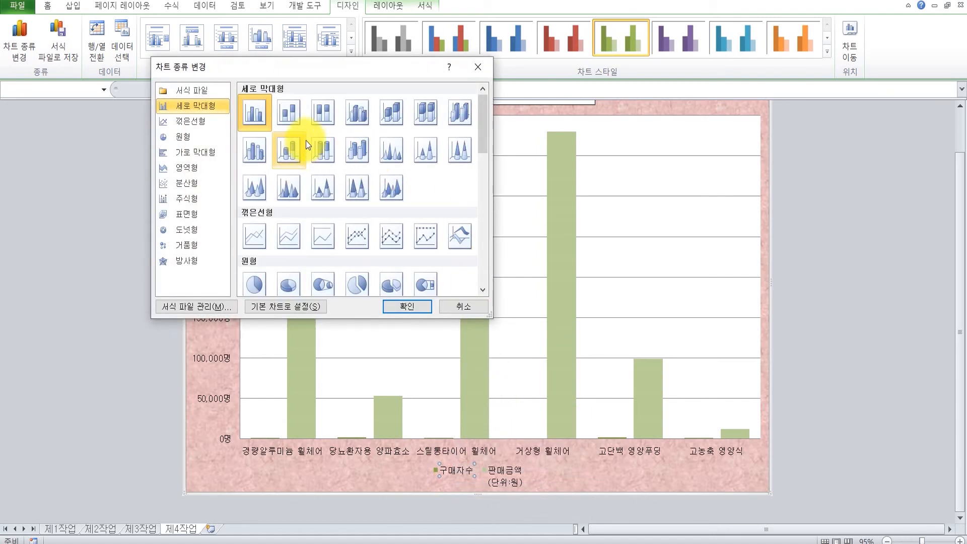
left_click(364, 240)
left_click(391, 307)
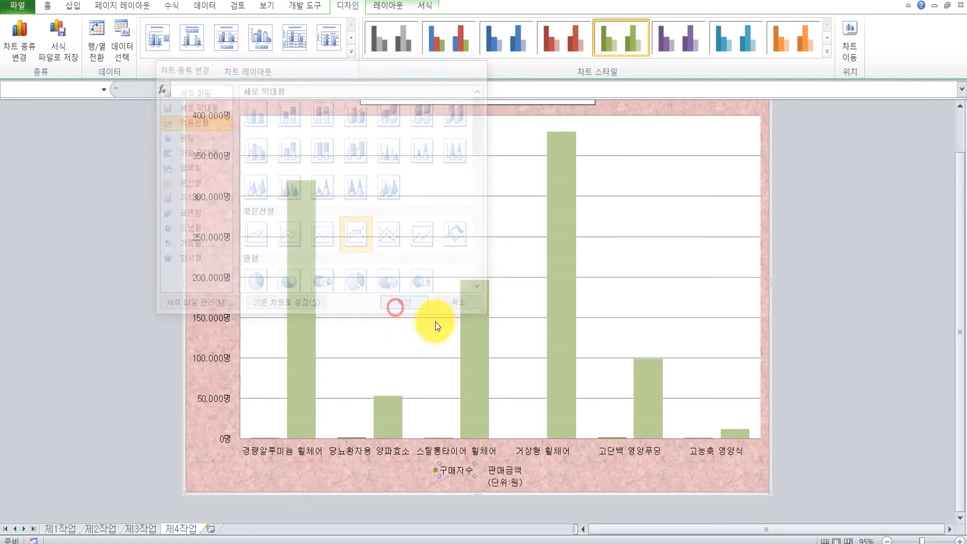
Plot the 구매자수 line series on the secondary axis
mouse_move(524, 355)
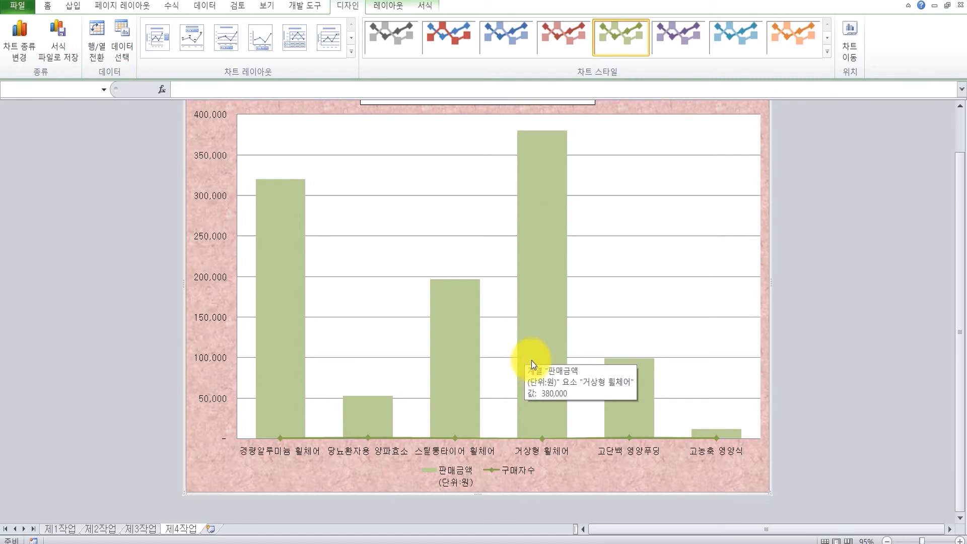
left_click(519, 472)
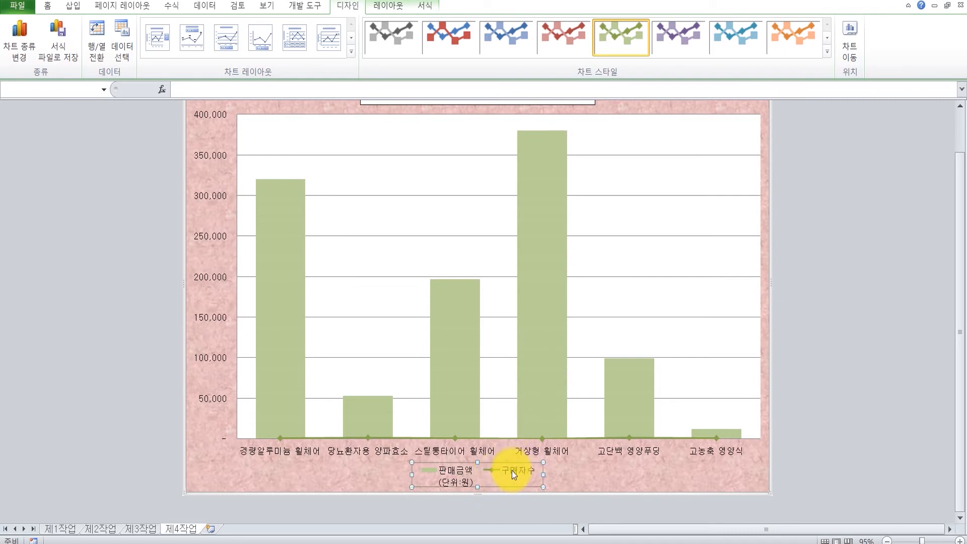
left_click(512, 471)
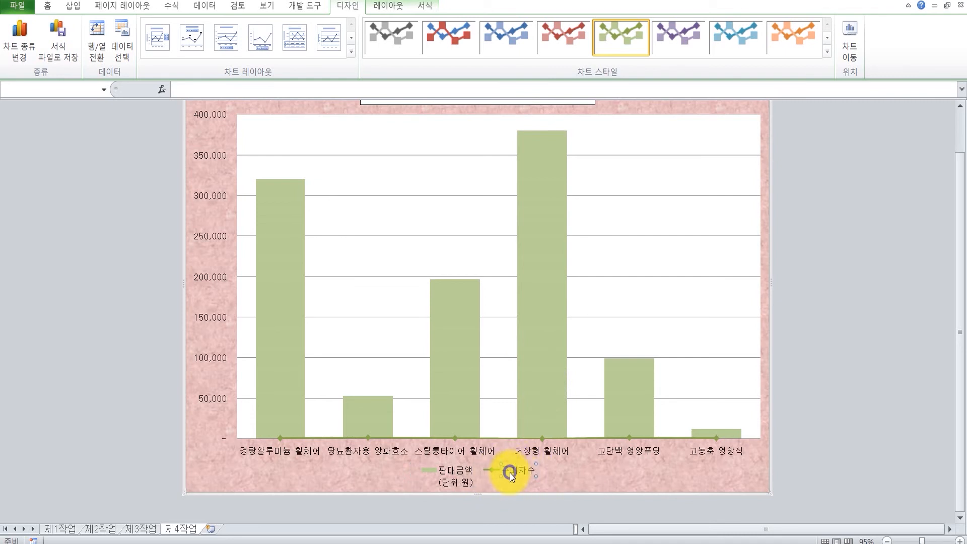
right_click(510, 473)
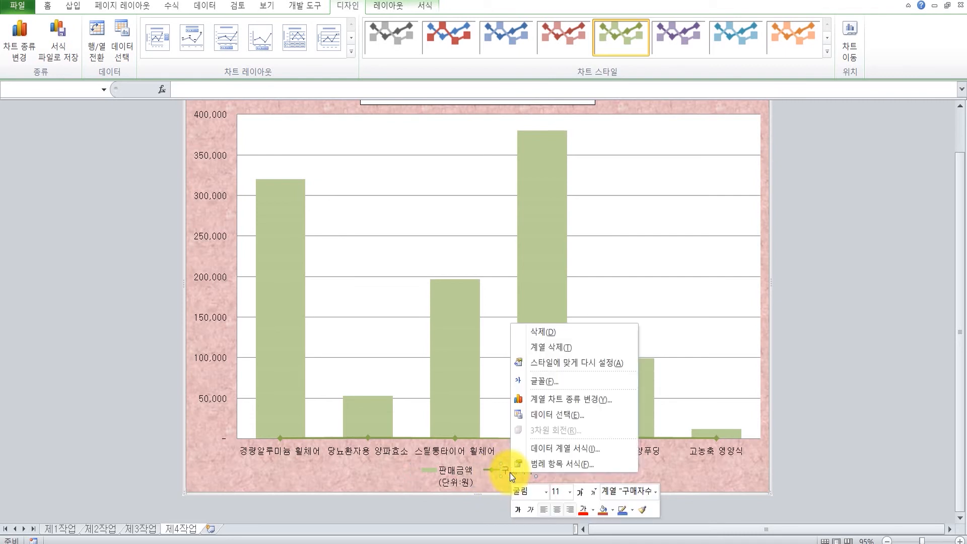
left_click(547, 446)
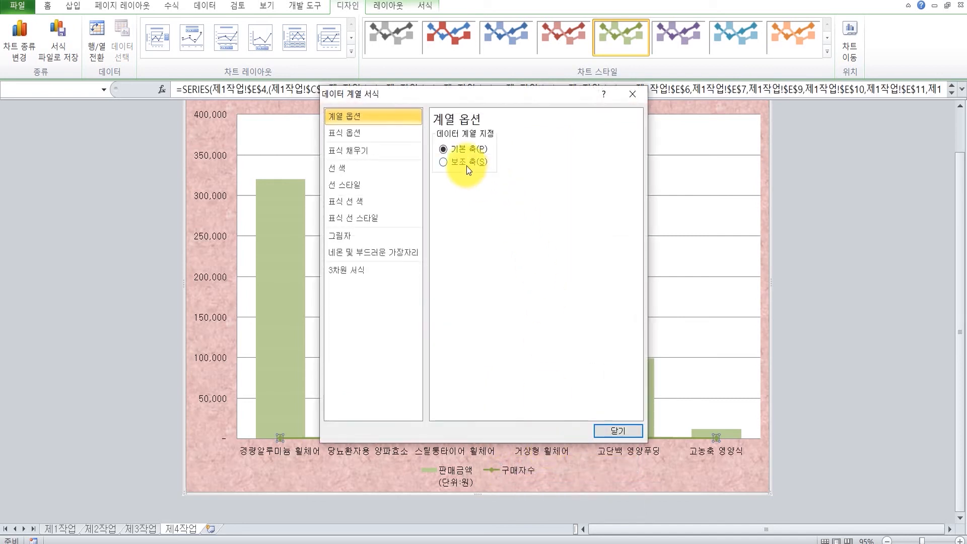
left_click(466, 162)
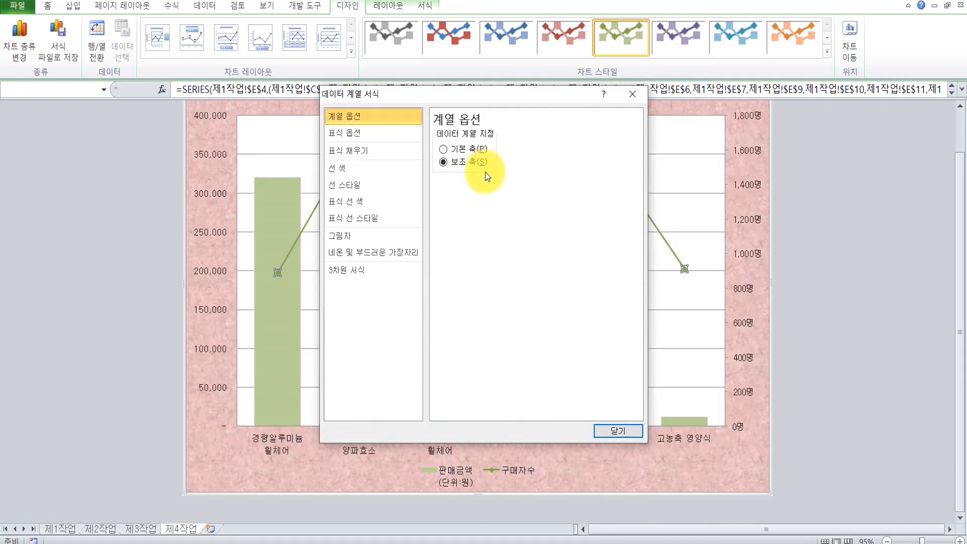
left_click(615, 431)
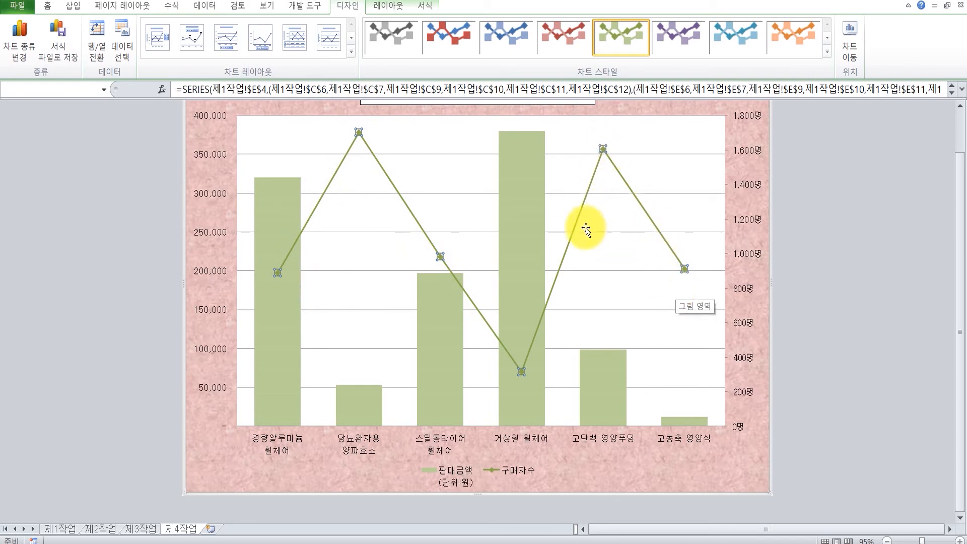
Add a data label to only the 당뇨환자용 양파효소 point of the 구매자수 line, positioned above the marker
left_click(360, 132)
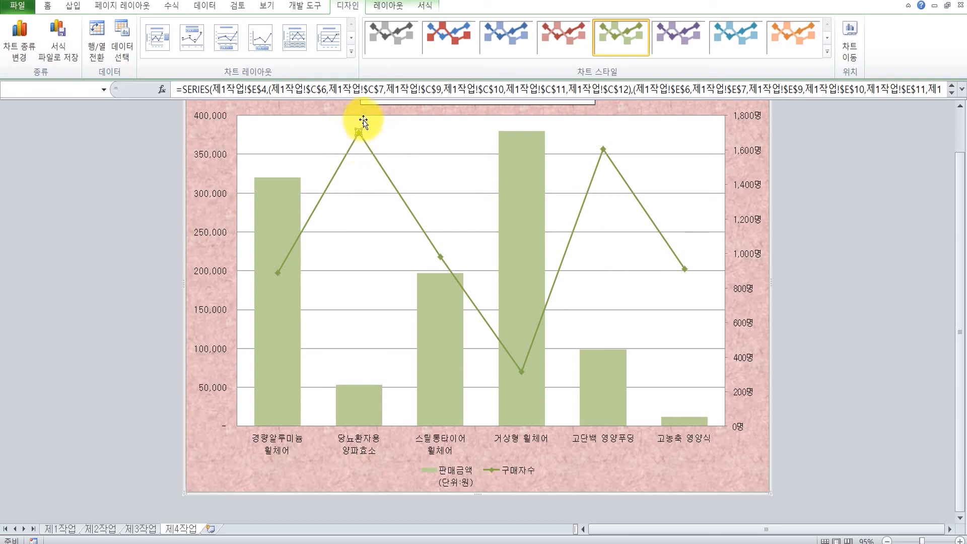
right_click(359, 136)
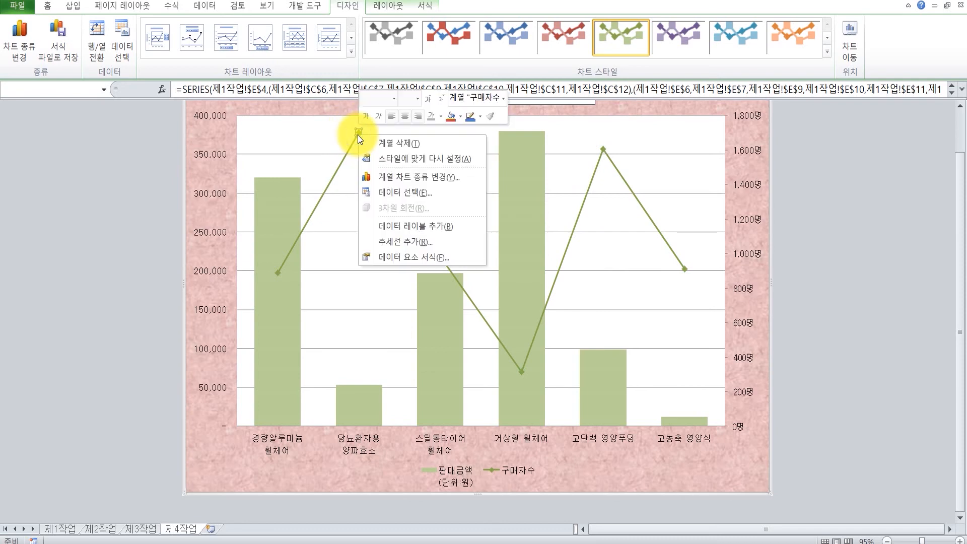
left_click(400, 231)
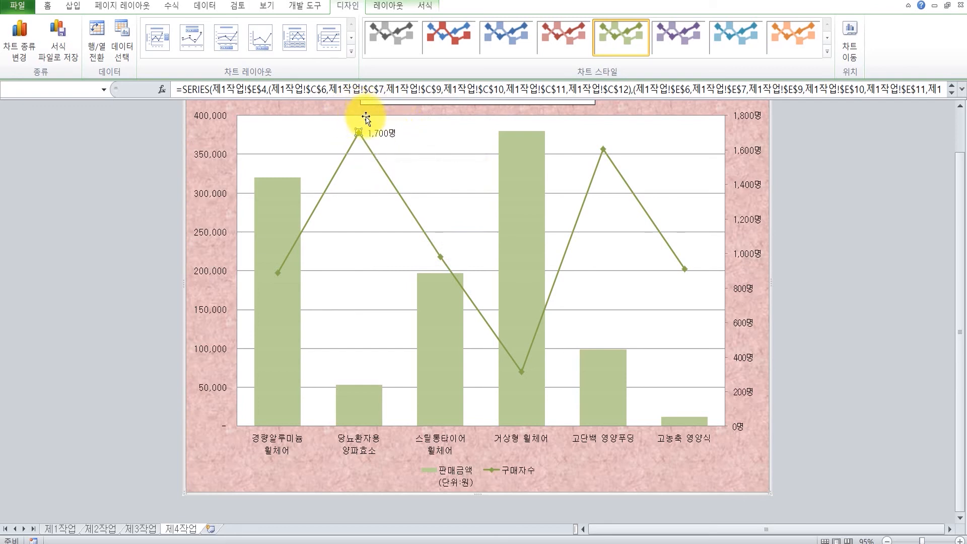
double_click(388, 138)
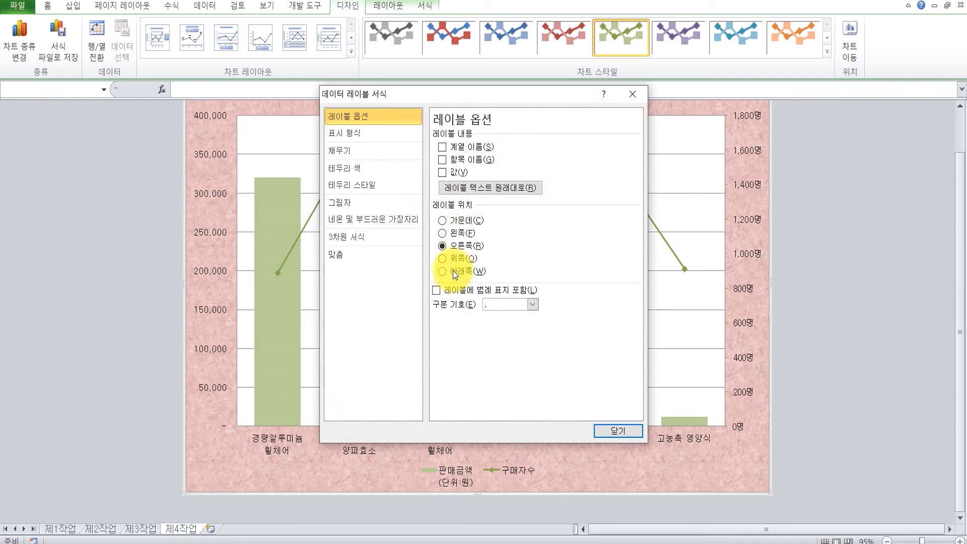
left_click(617, 433)
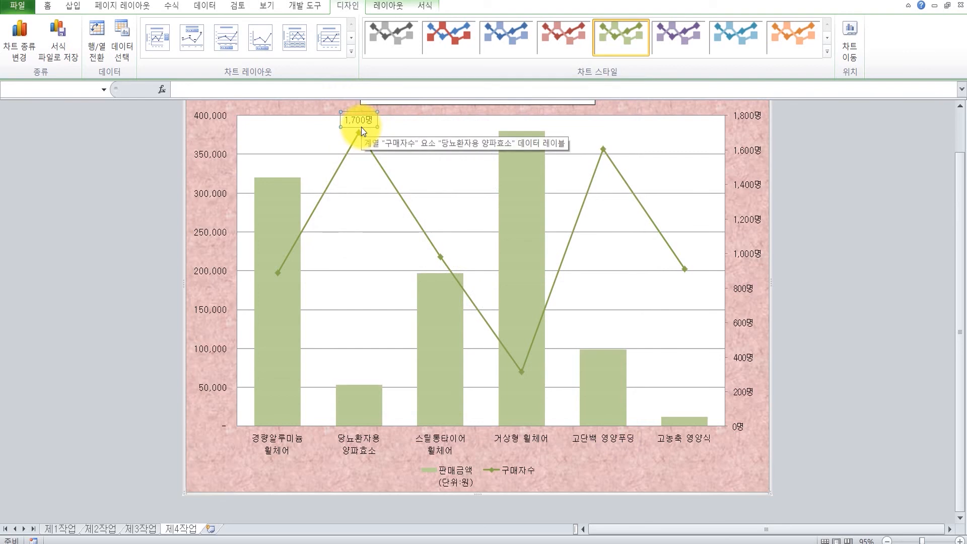
Change the chart's major horizontal gridlines to a dashed line style
double_click(306, 155)
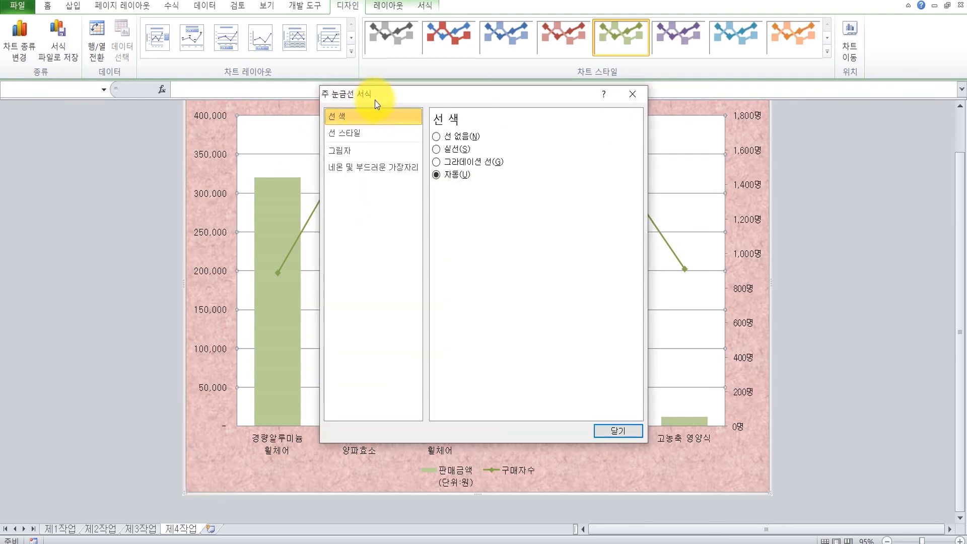
left_click(341, 135)
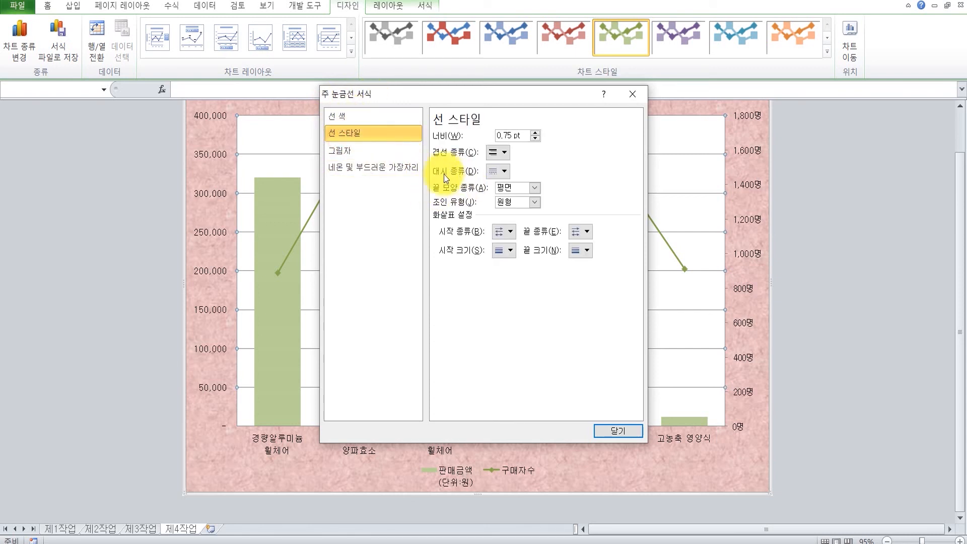
left_click(498, 174)
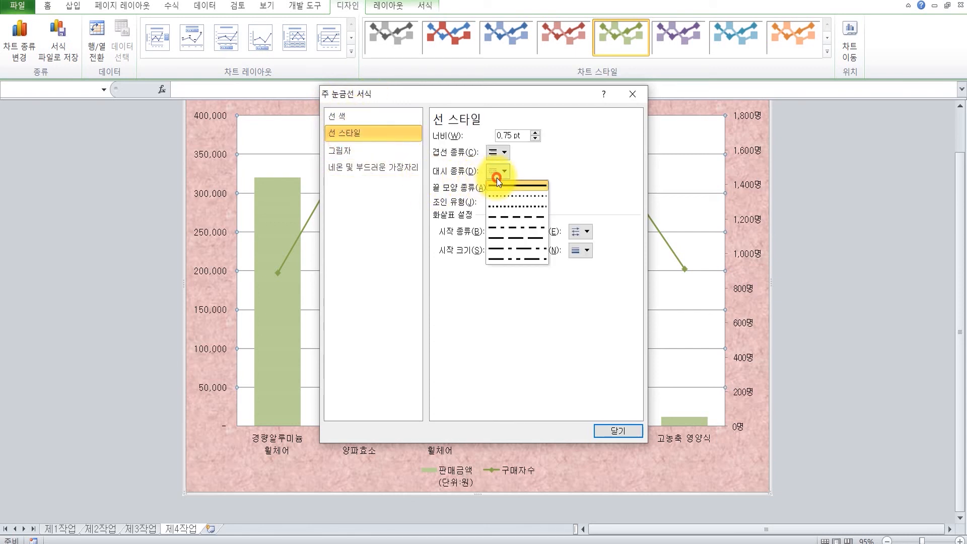
left_click(513, 216)
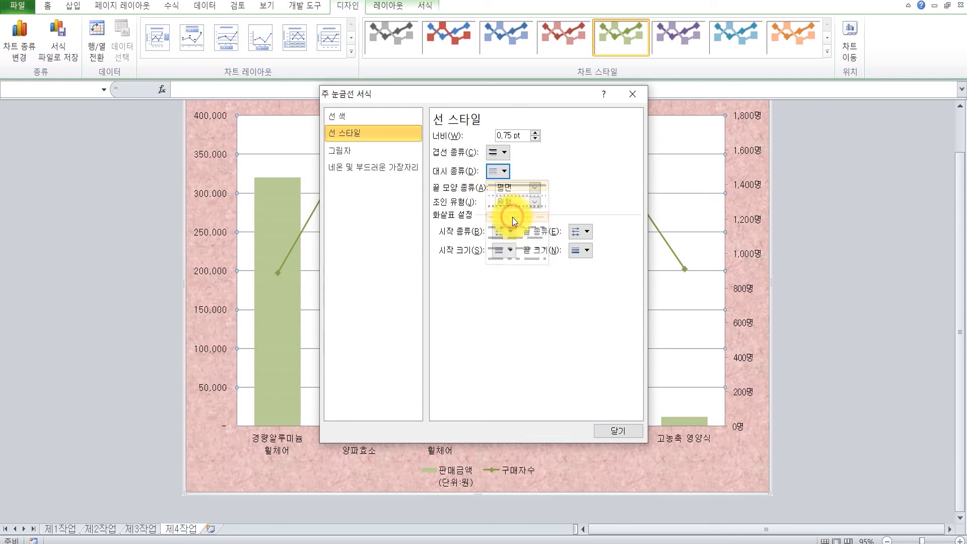
left_click(619, 429)
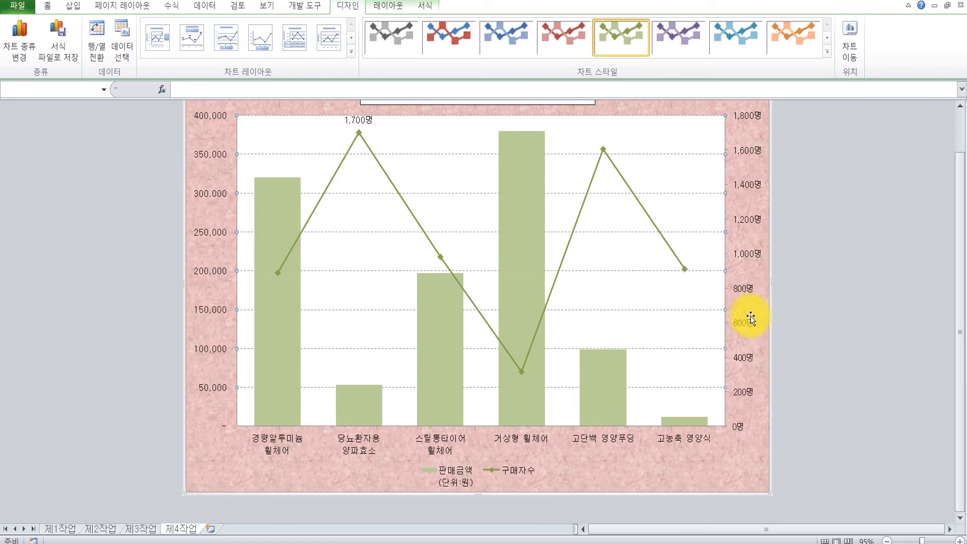
Set the secondary vertical axis's major unit to a fixed 300
double_click(749, 291)
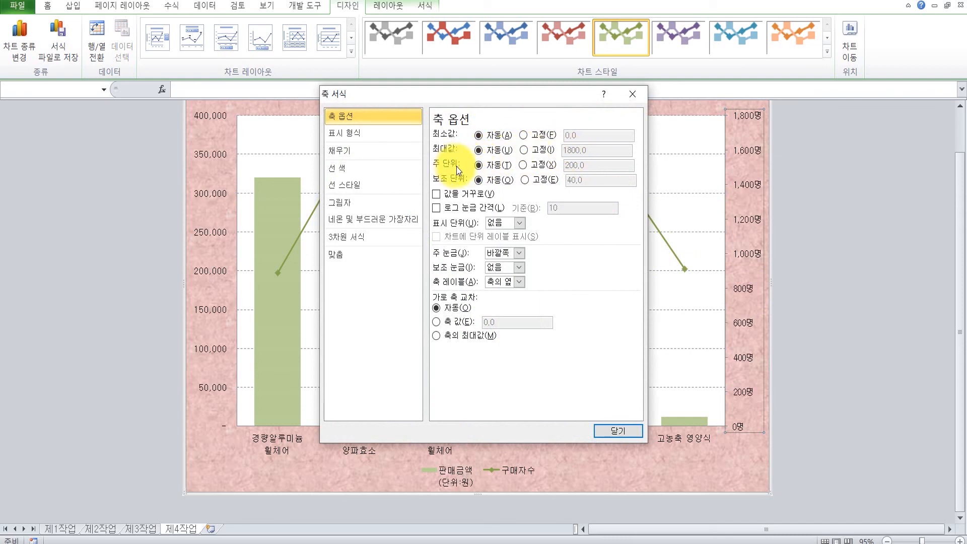
left_click(525, 165)
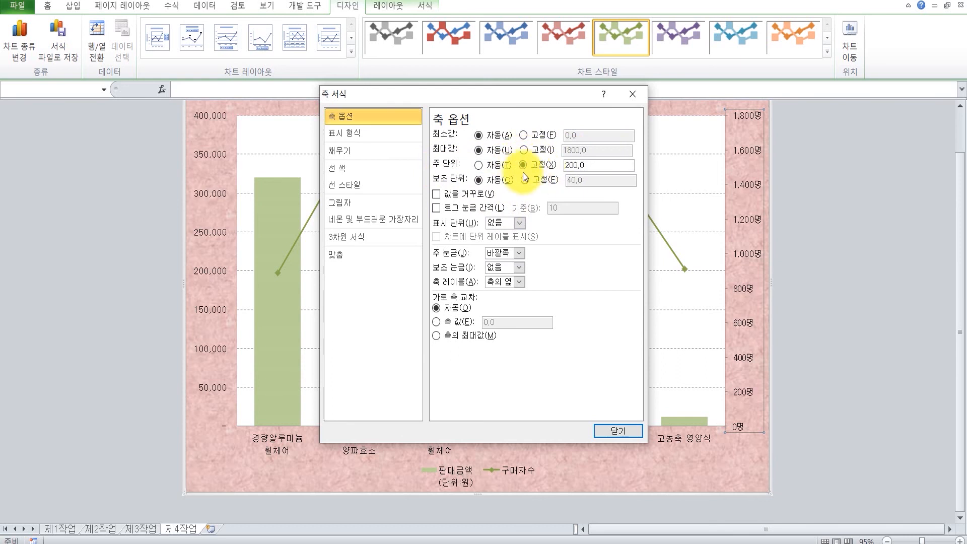
left_click(612, 170)
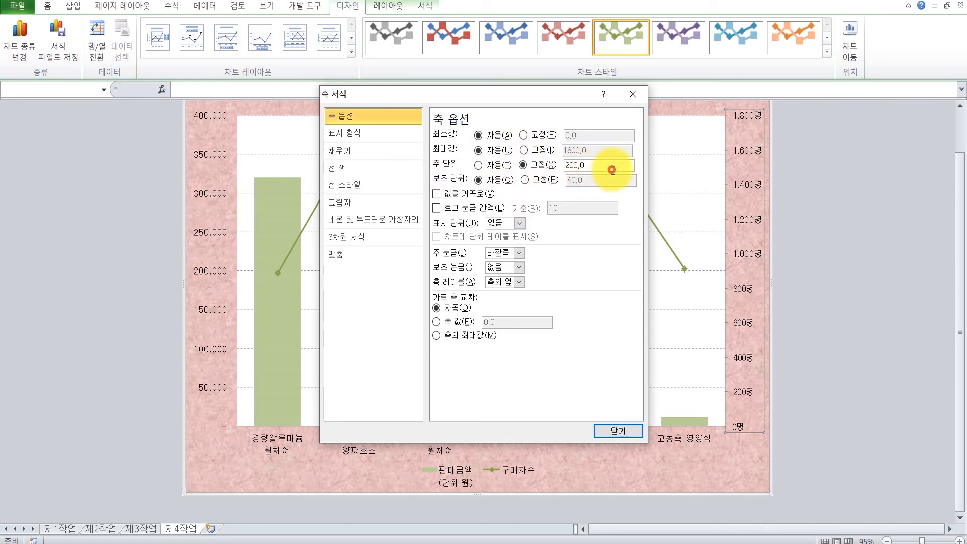
double_click(612, 170)
type("300")
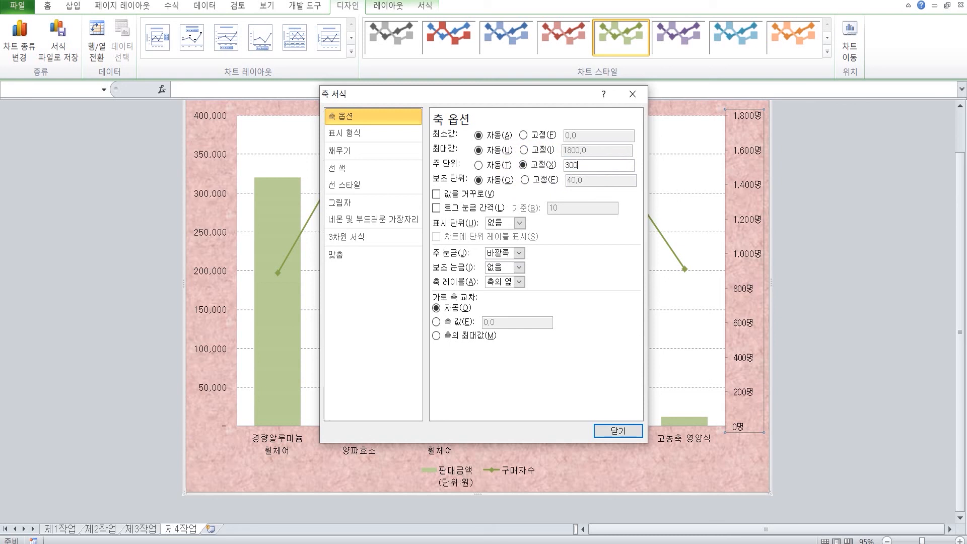
left_click(618, 431)
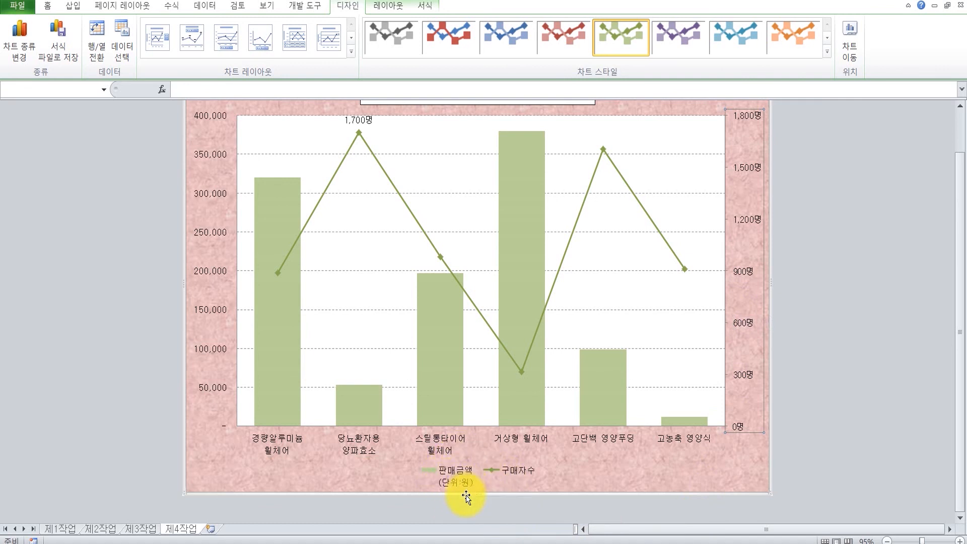
Replace the sales amount series' cell-linked name with the text 판매금액(단위:원) so its legend entry has no line break
right_click(469, 476)
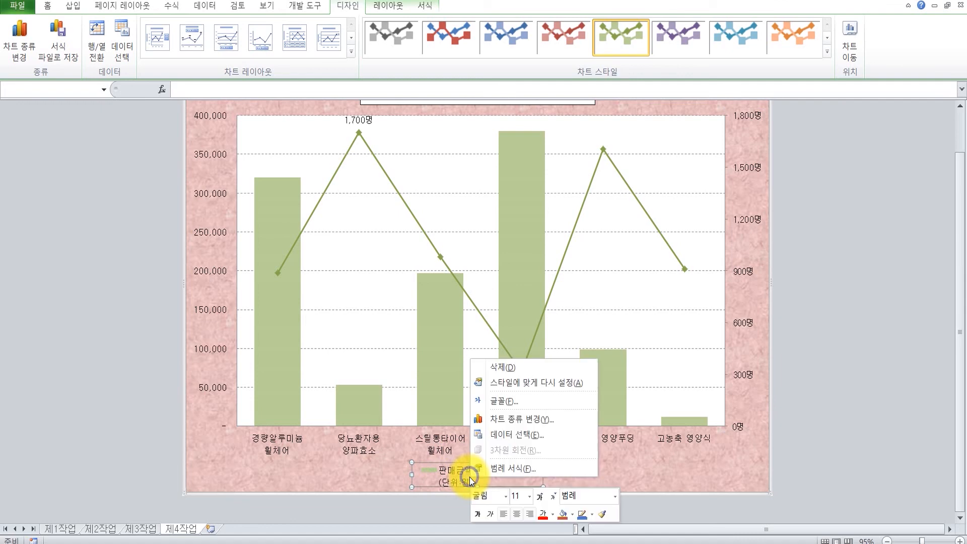
left_click(510, 433)
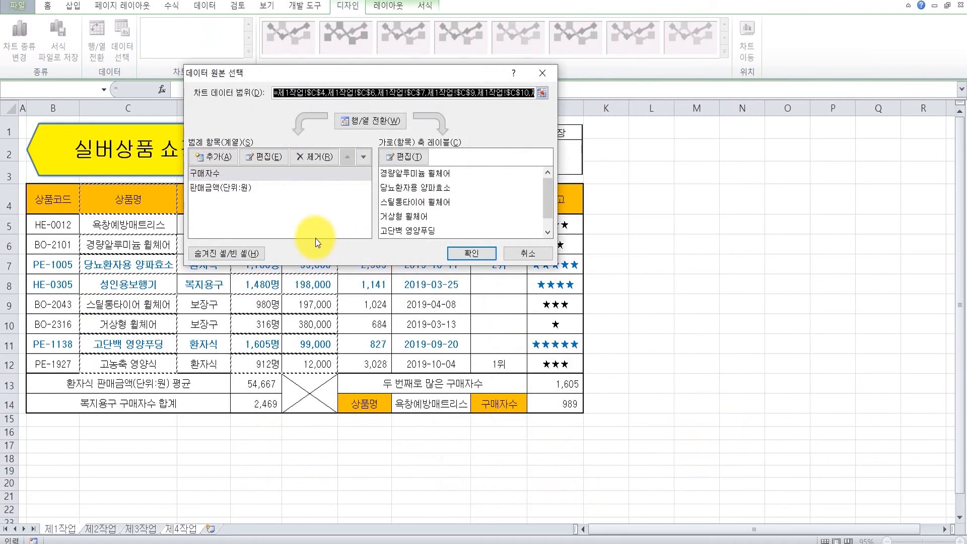
left_click(223, 189)
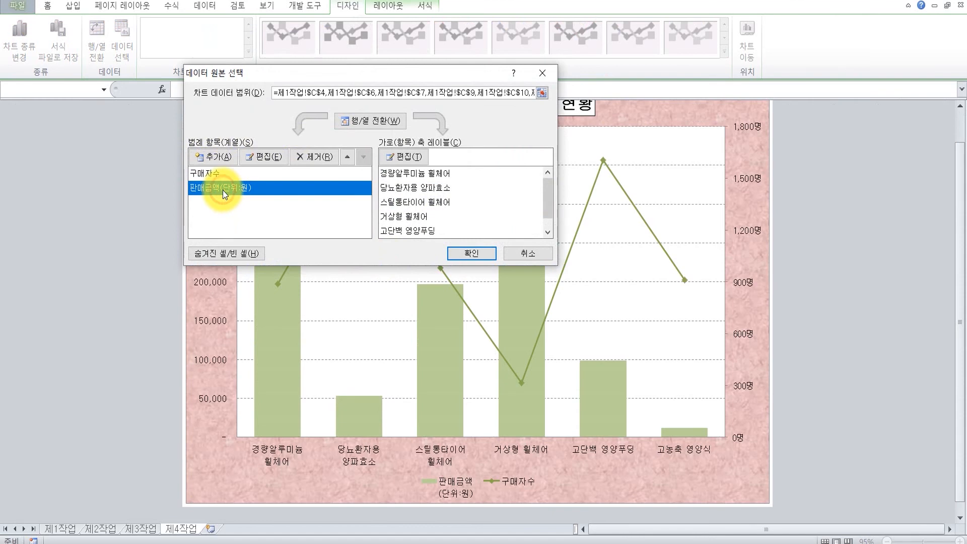
left_click(277, 158)
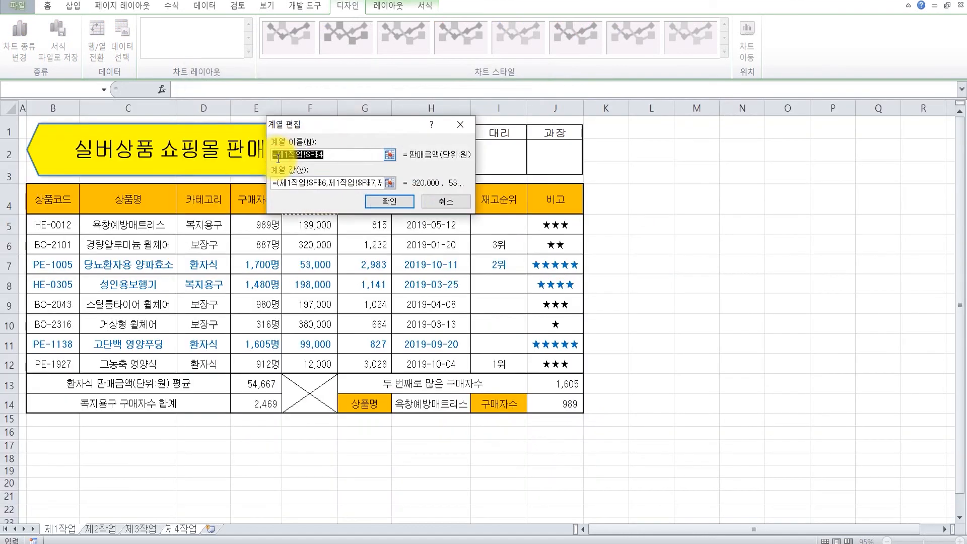
left_click_drag(336, 133, 681, 165)
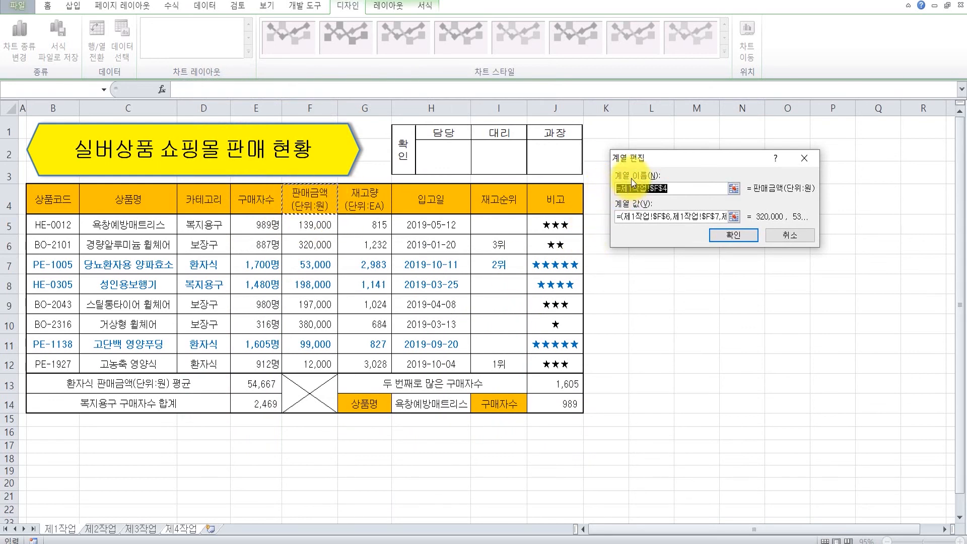
type("ㅍㅏㄴㅁㅐㄱㅡㅁㅇㅐㄱ(")
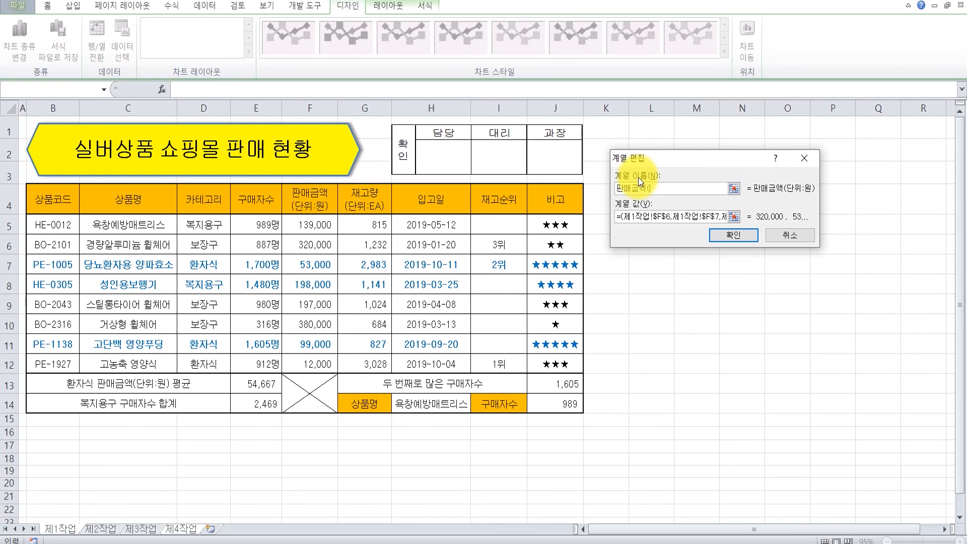
type("ㄷㅏㄴㅇㅜㅣ")
type(":ㅇㅝㄴ")
type(")")
key("Return")
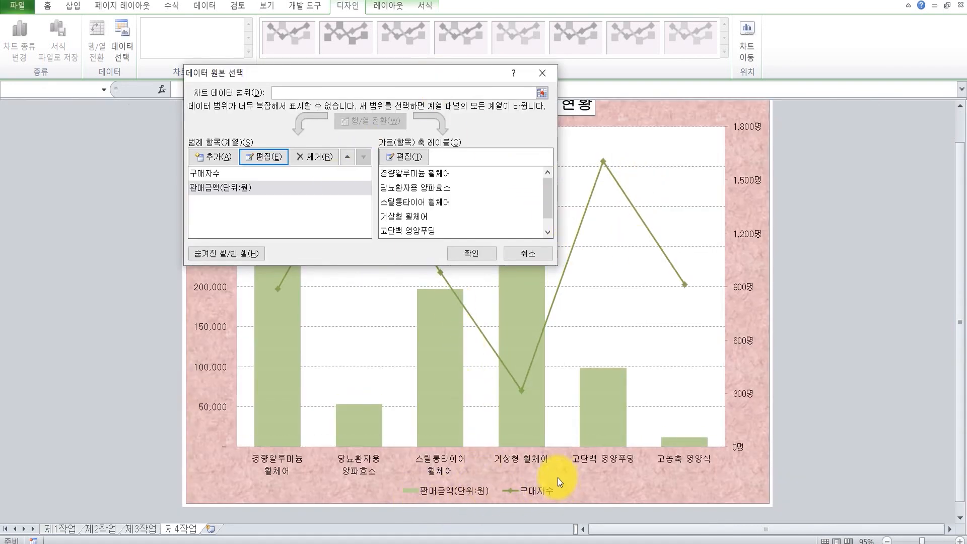
left_click(476, 249)
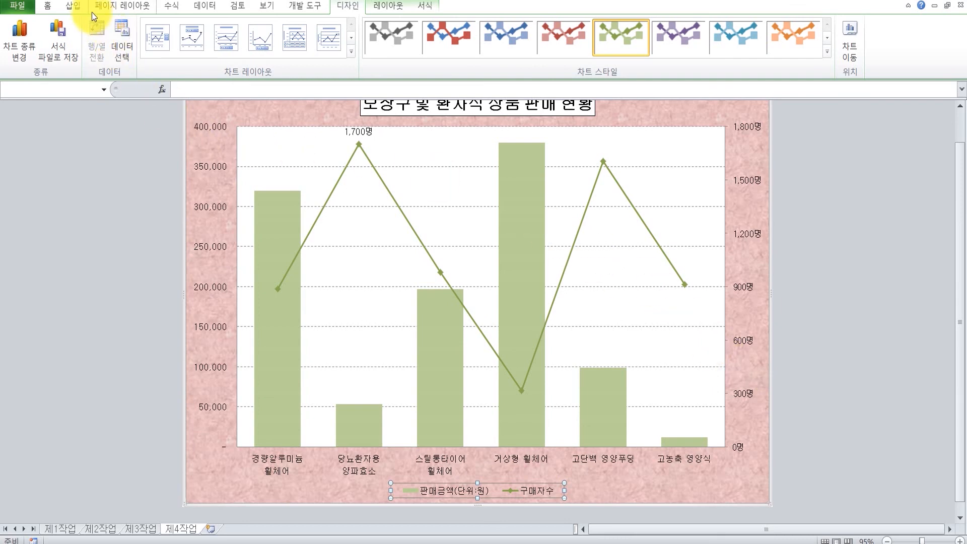
Draw a rounded rectangular callout about 1.45 cm high and 3.16 cm wide beside the 1,700명 label, with its tip pointing toward that marker
left_click(72, 7)
left_click(128, 44)
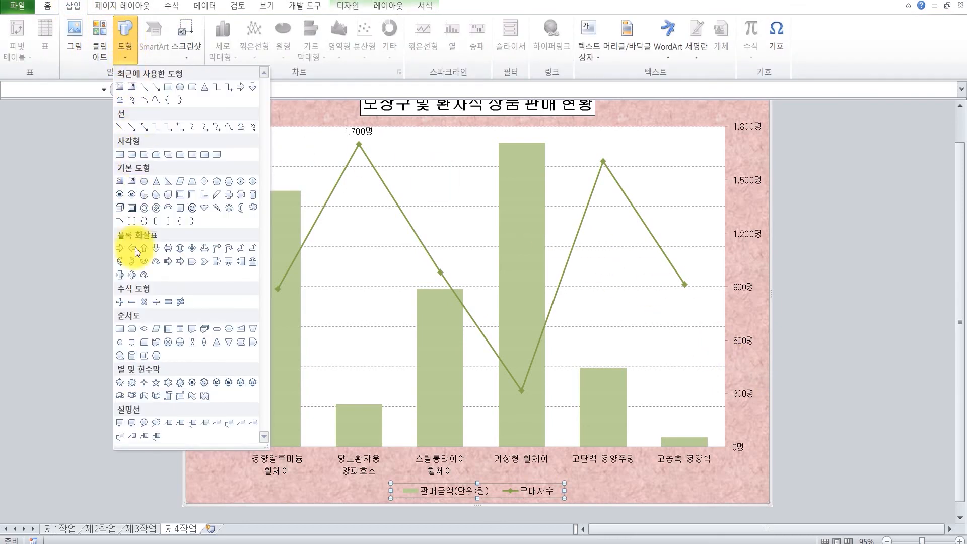
left_click(132, 422)
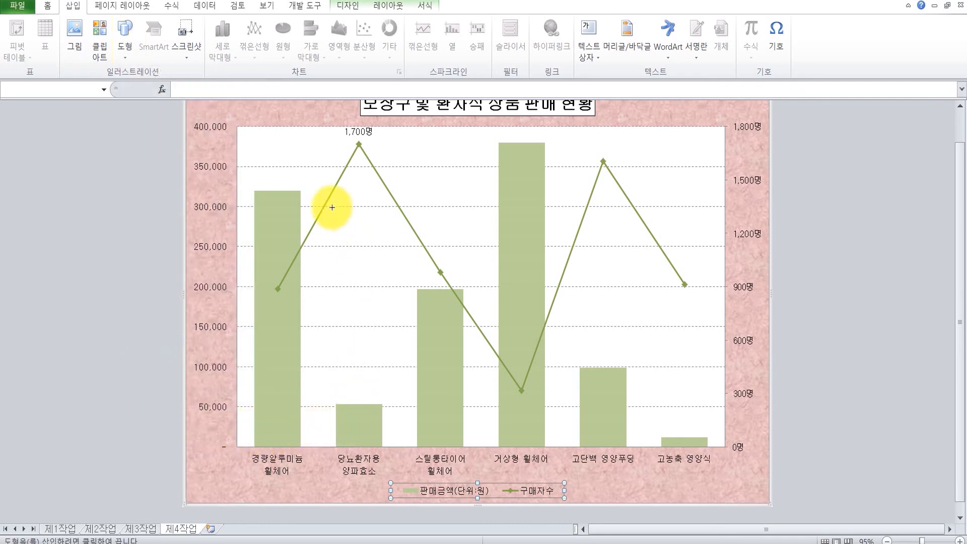
left_click_drag(411, 142, 382, 143)
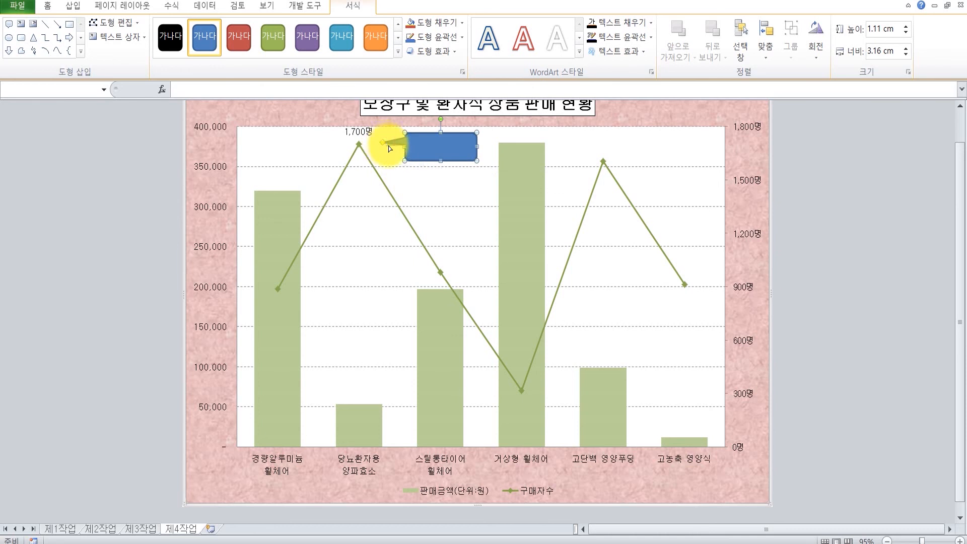
left_click_drag(388, 145, 386, 146)
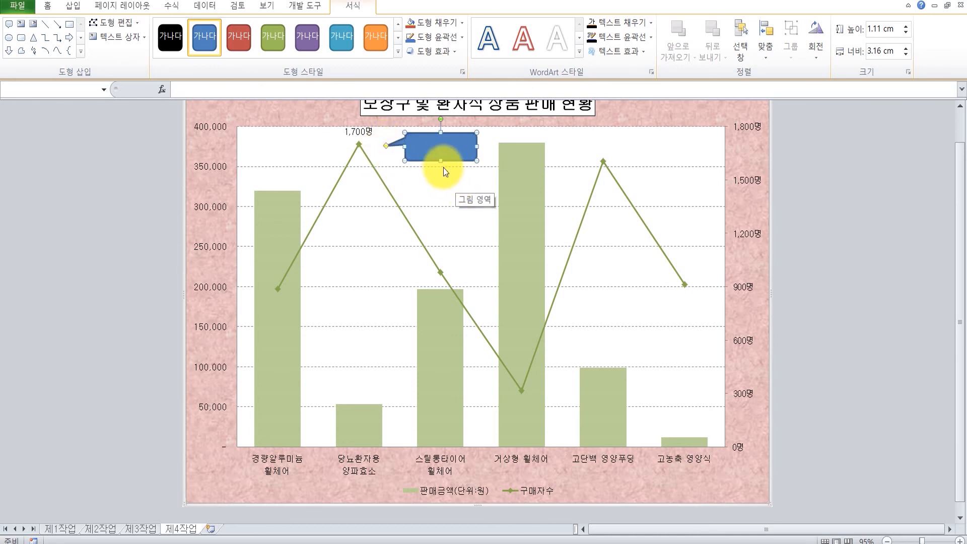
left_click_drag(441, 161, 441, 170)
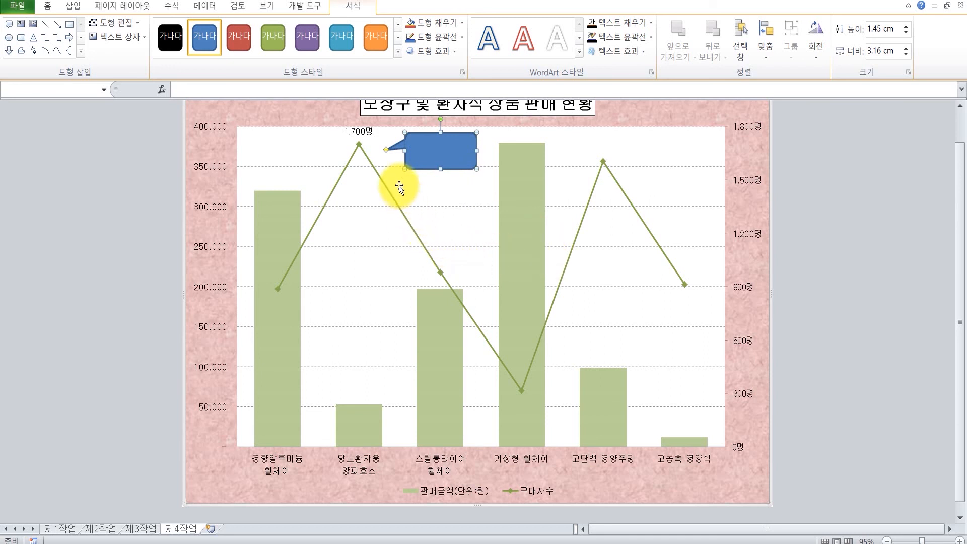
left_click_drag(386, 149, 385, 147)
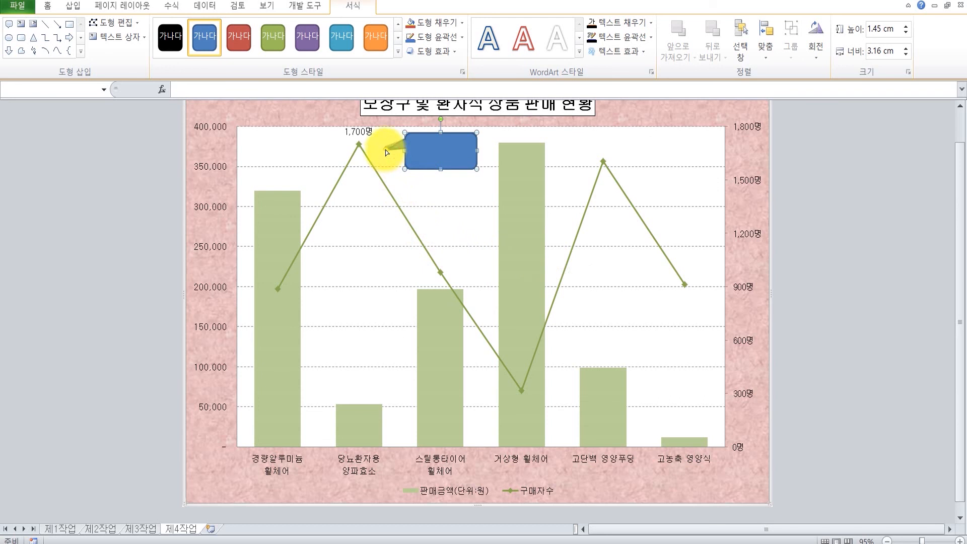
Give the callout a white fill and set its text color to black
left_click(433, 23)
left_click(434, 36)
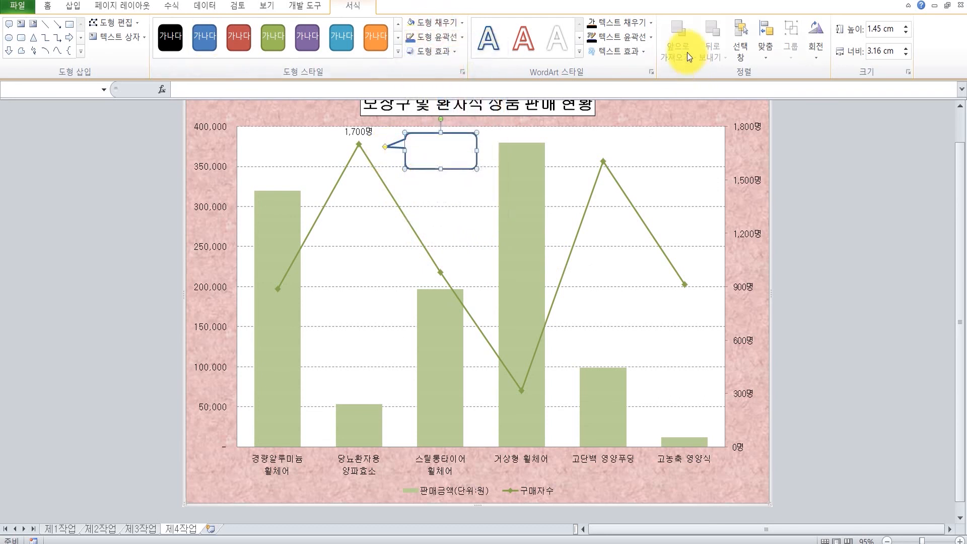
left_click(648, 20)
left_click(640, 41)
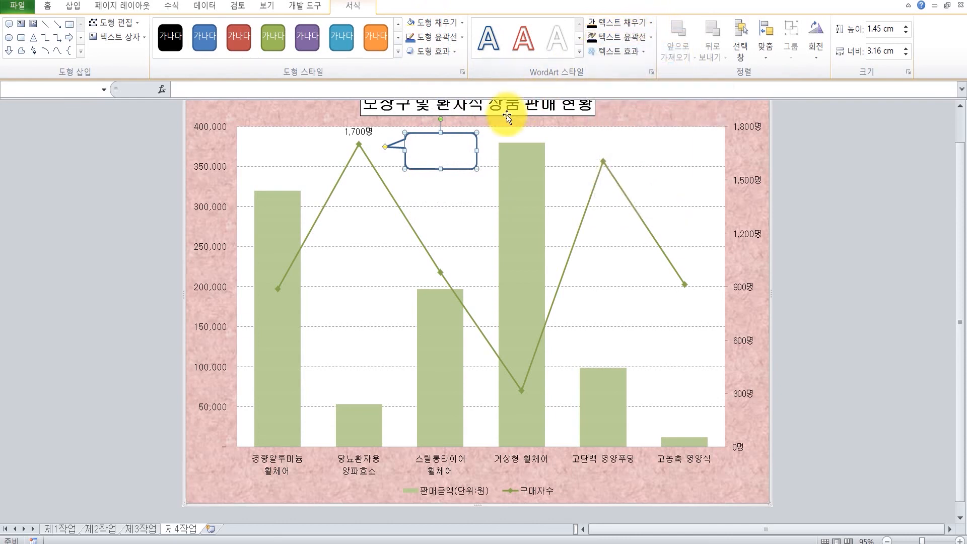
Enter 인기 상품 in the callout and center the text horizontally and vertically
type("이")
type("기 상품")
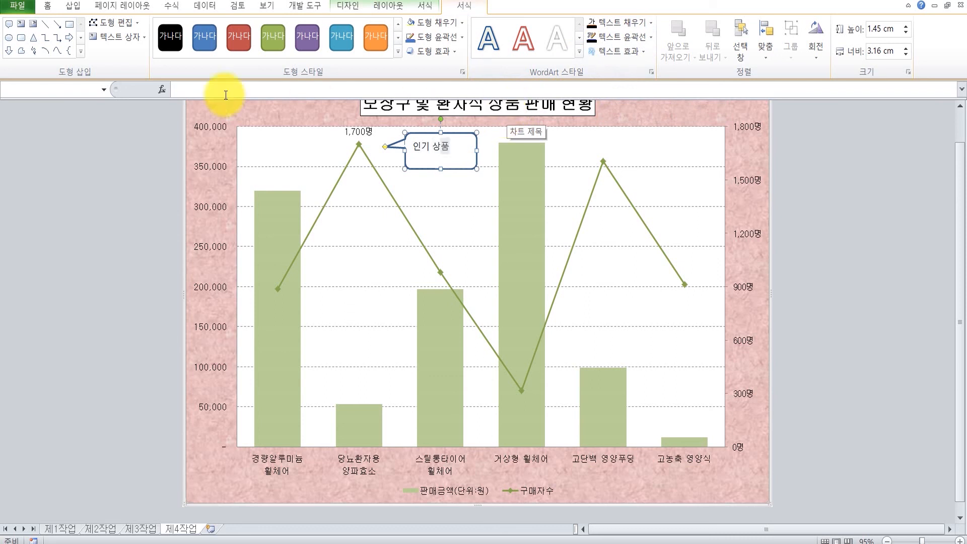
left_click(48, 6)
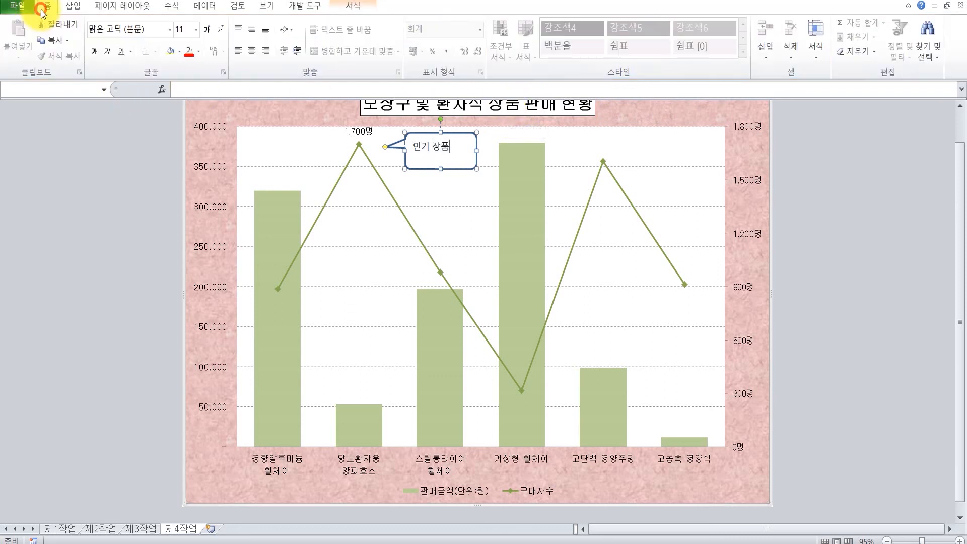
left_click(251, 51)
left_click(251, 30)
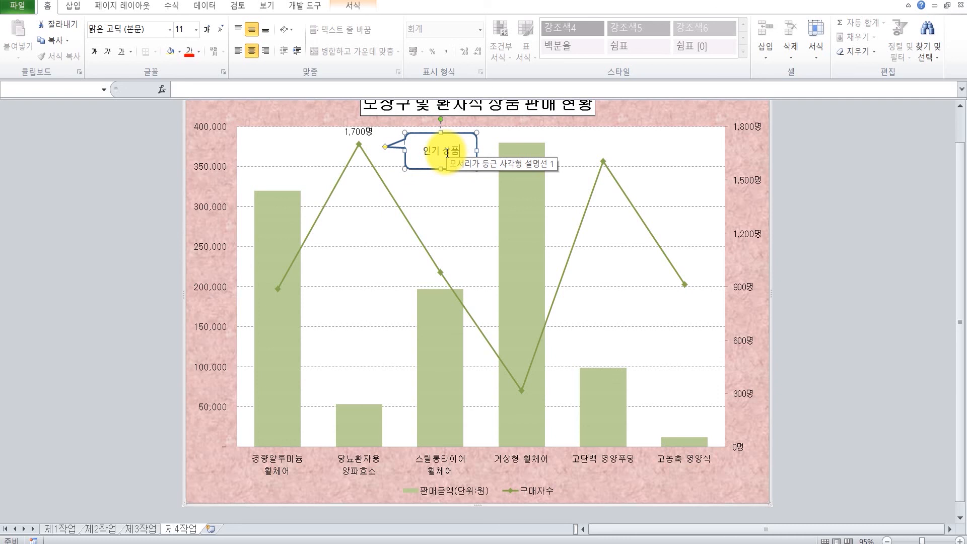
scroll(397, 237, "up", 1)
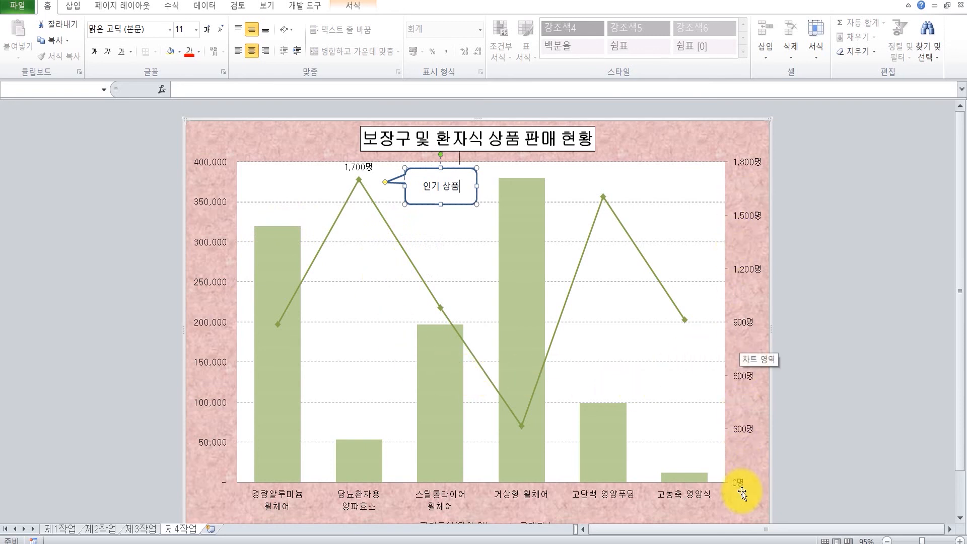
scroll(742, 494, "down", 1)
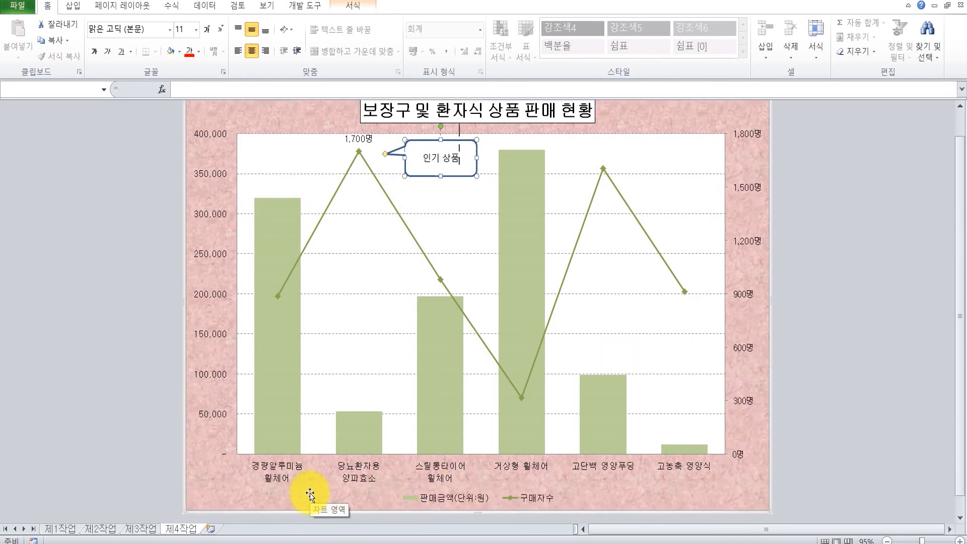
left_click(426, 308)
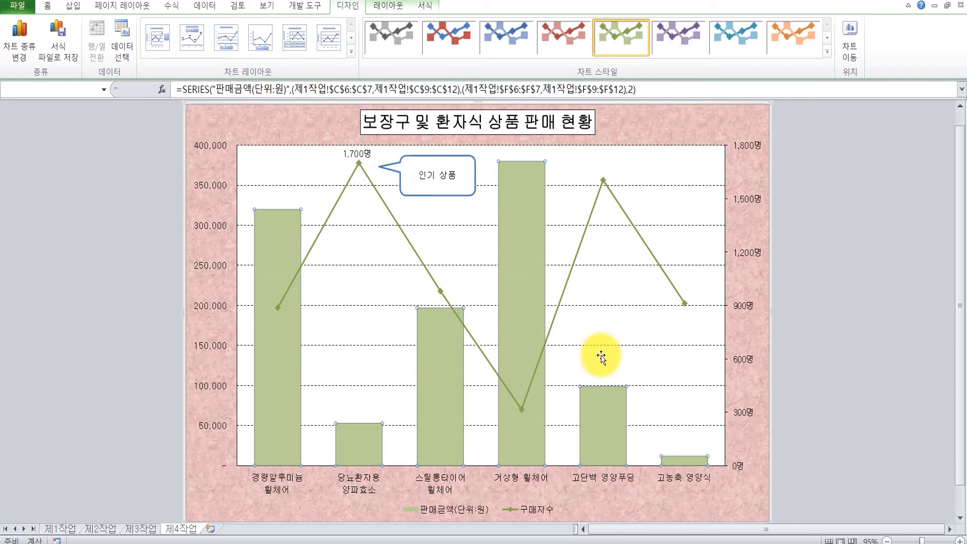